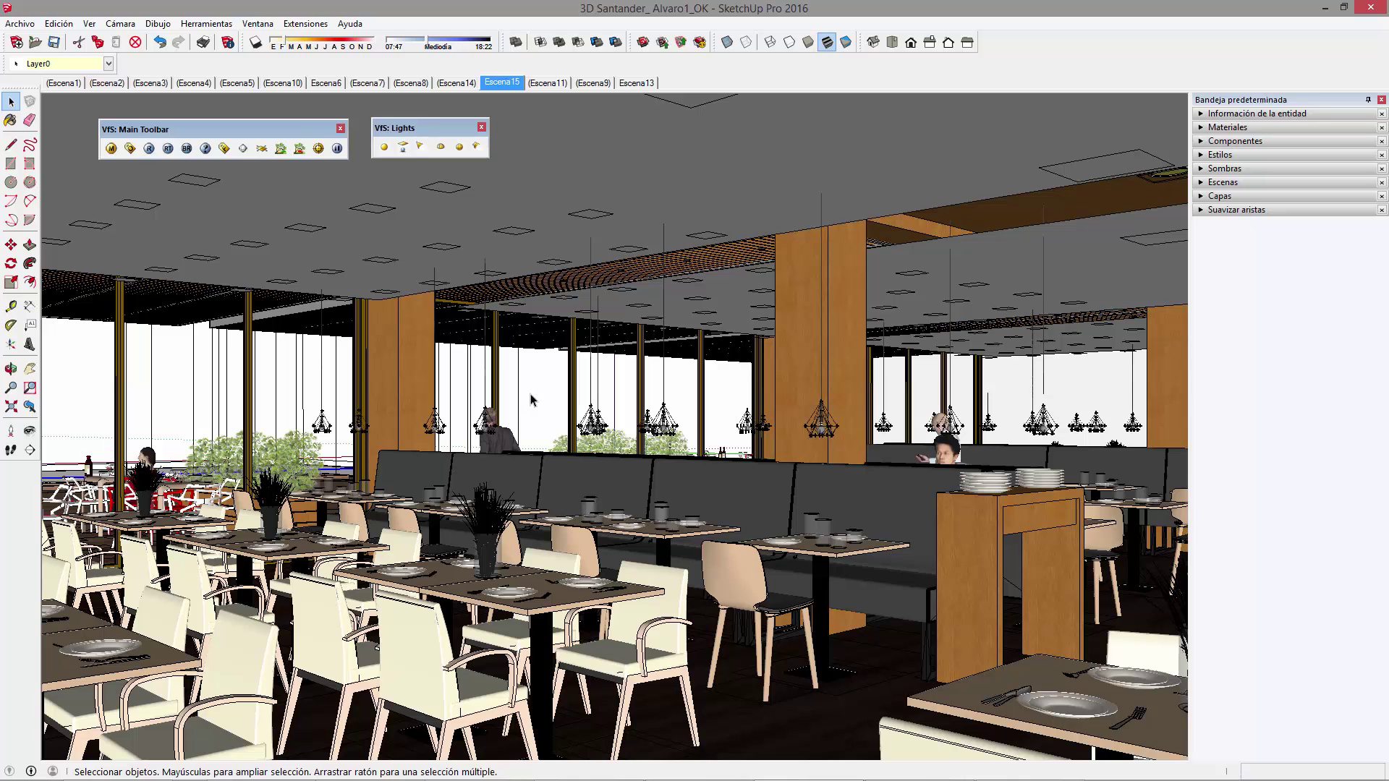
Visit scenes Escena5 and Escena14, looking around the terrace, then turn the browser panorama toward the windows
scroll(610, 494, up, 2)
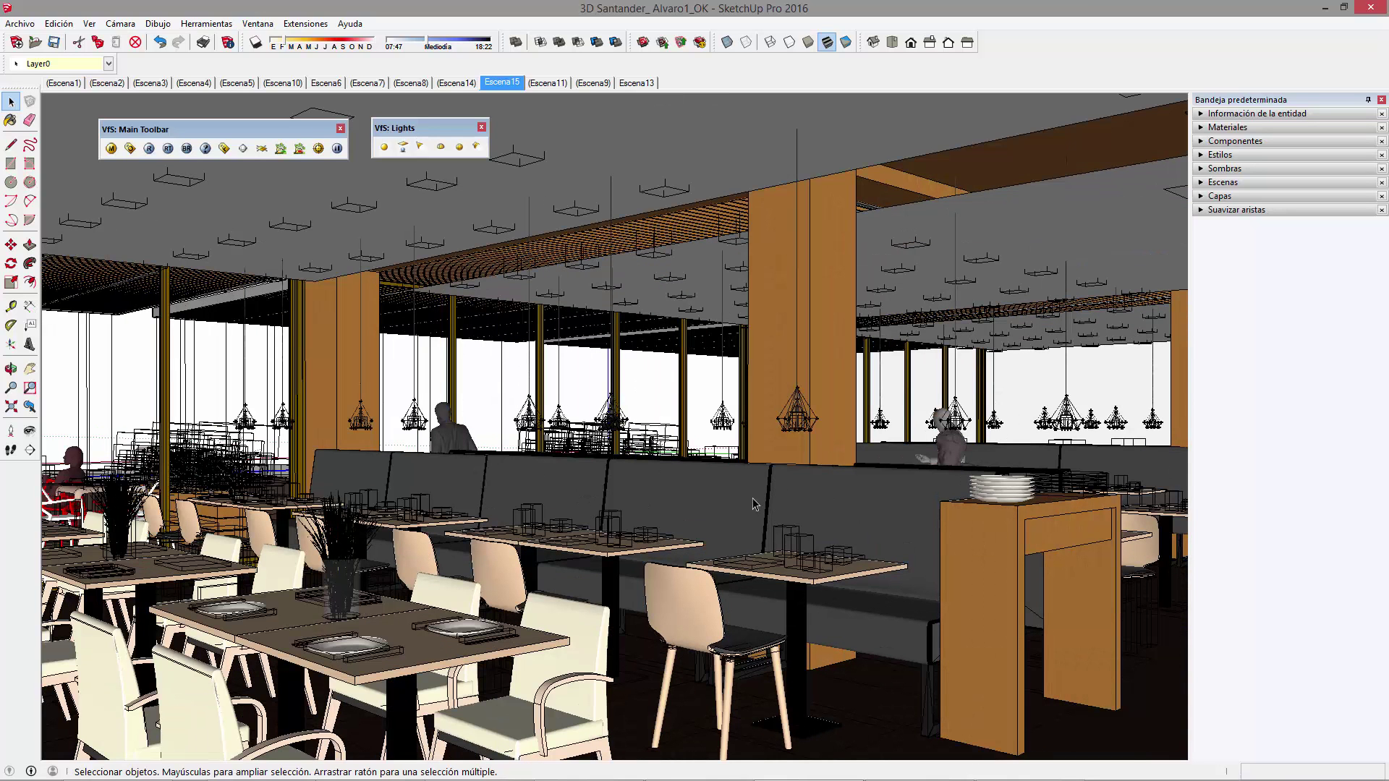
click(244, 85)
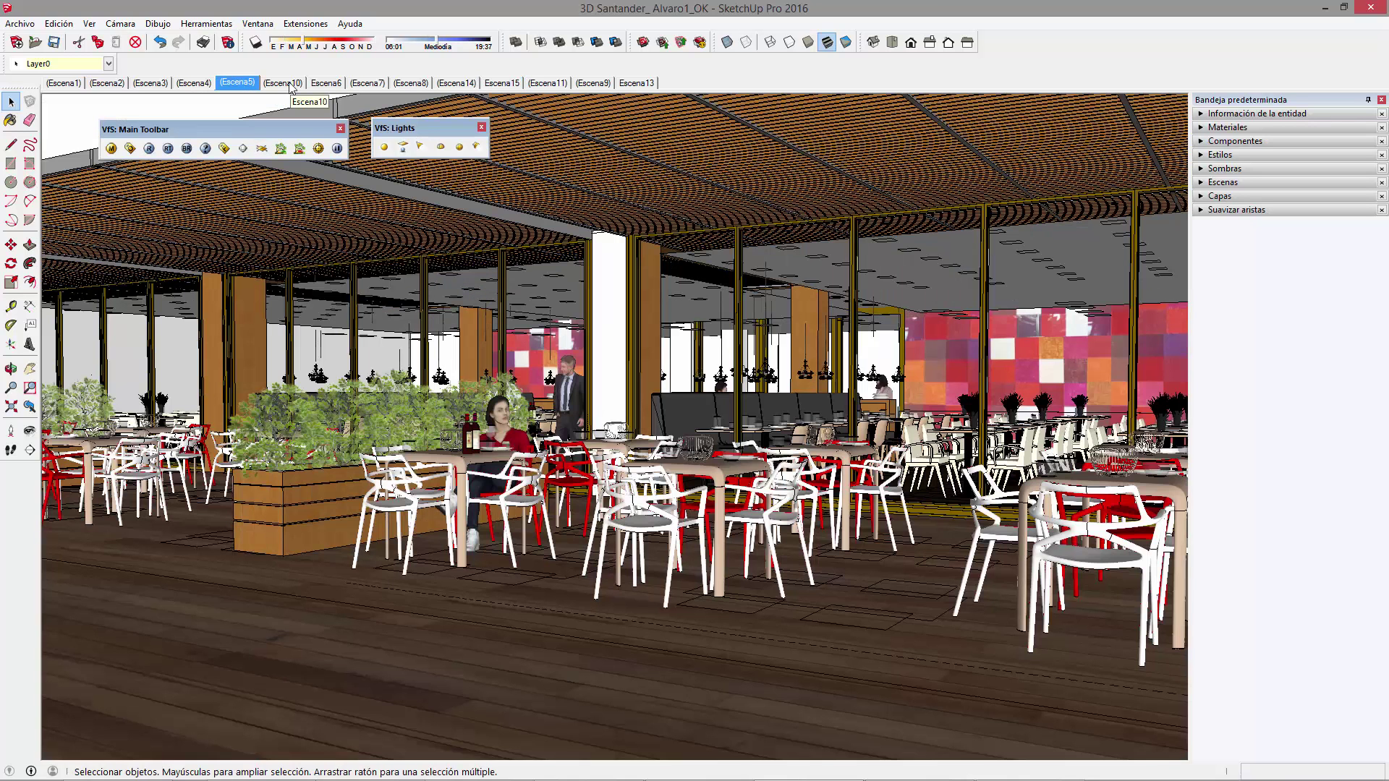
click(29, 432)
mouse_move(434, 434)
mouse_down()
mouse_move(526, 421)
mouse_move(304, 365)
mouse_up()
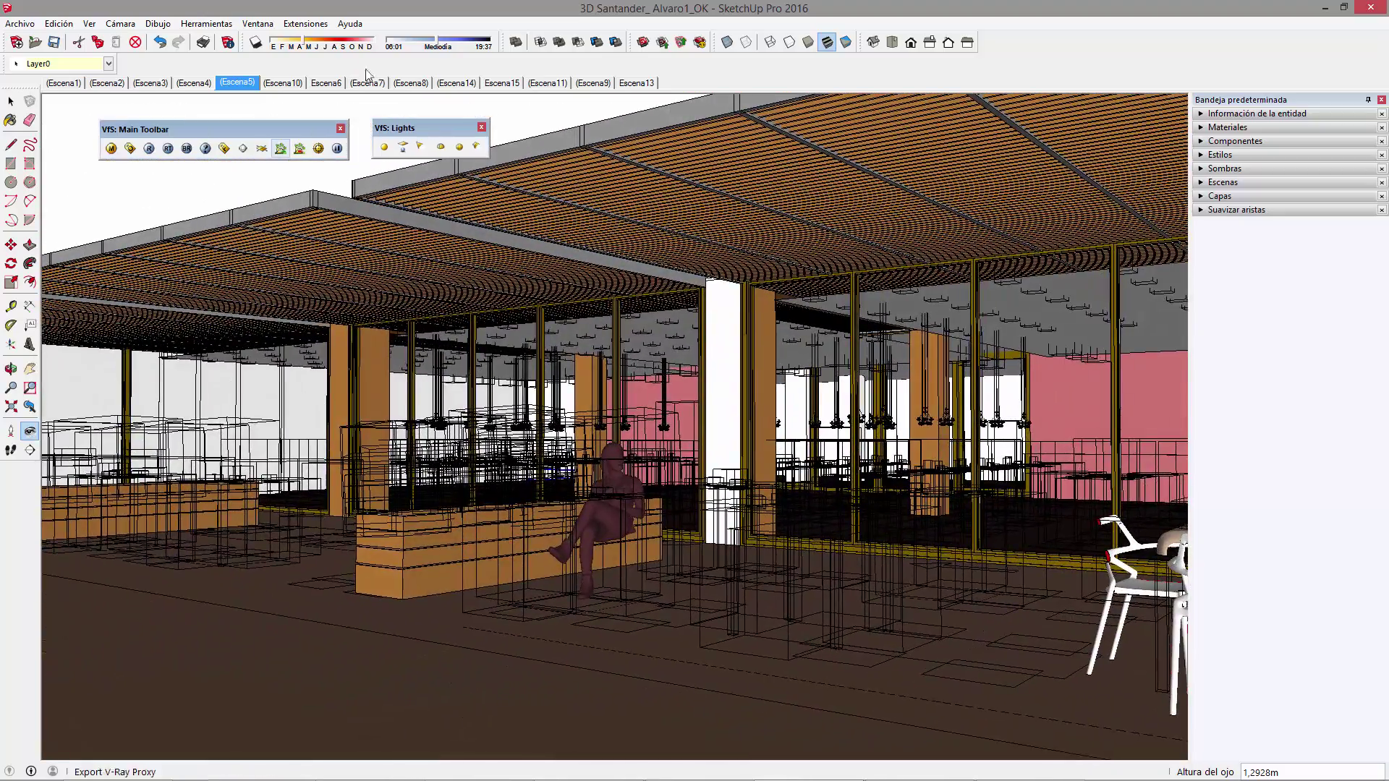
click(457, 83)
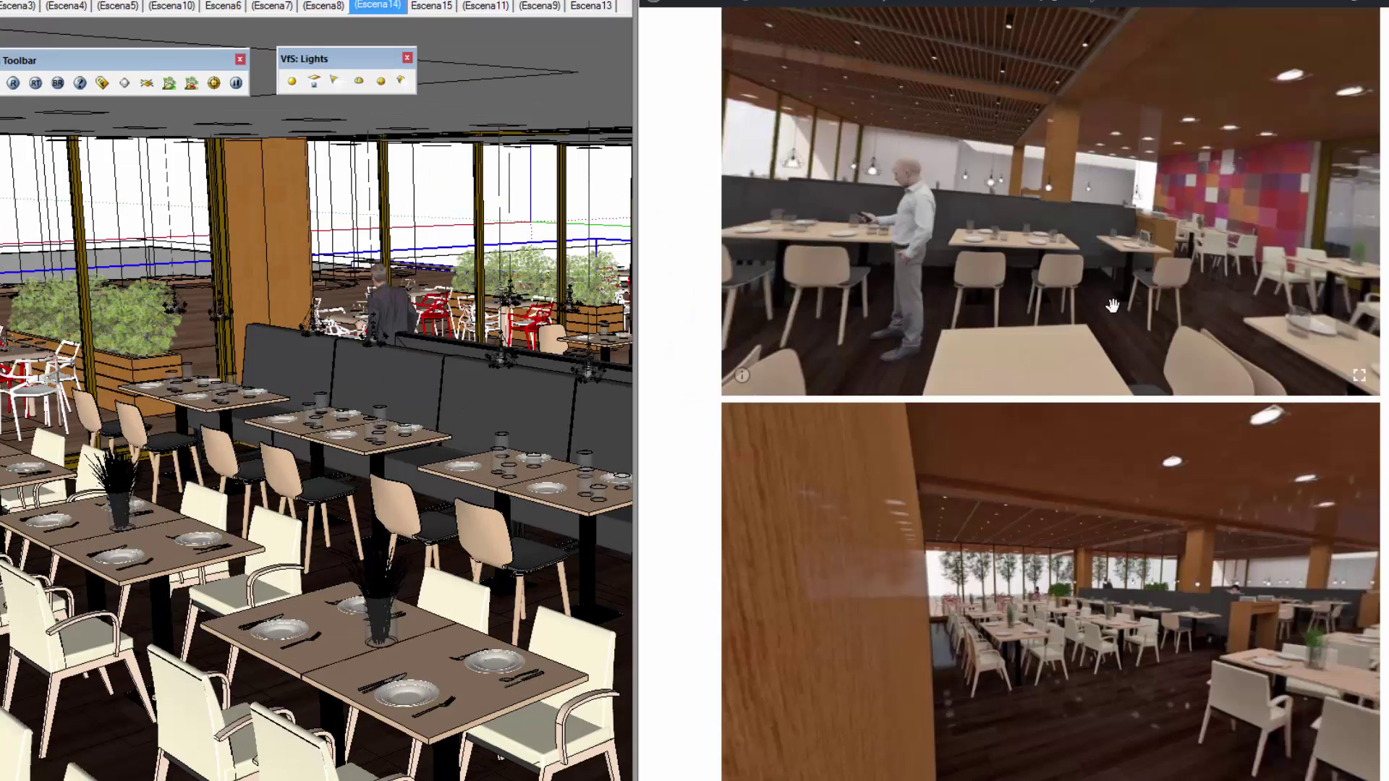
mouse_move(1012, 325)
mouse_down()
mouse_move(1264, 315)
mouse_move(1039, 103)
mouse_up()
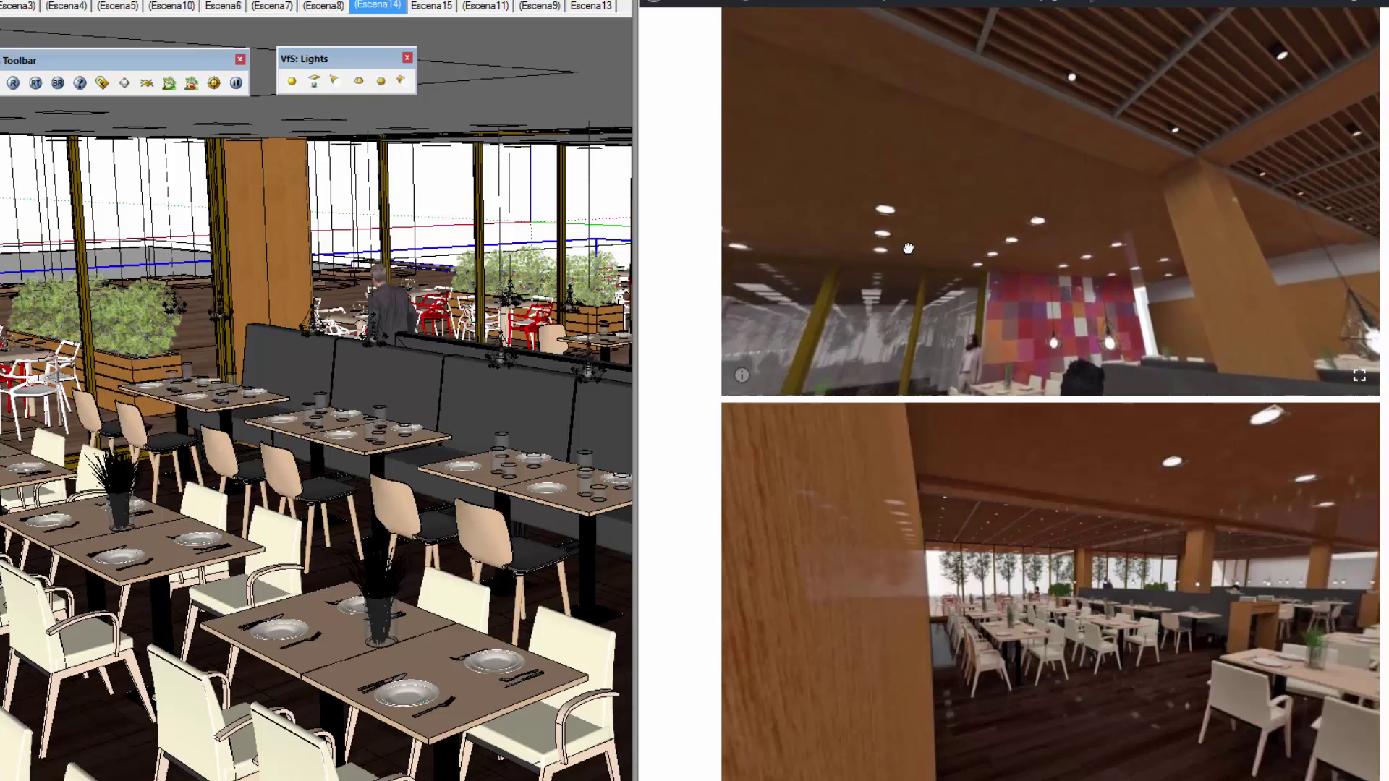
Scroll the panorama page and turn the lower panorama to face the red wall
scroll(1138, 494, down, 2)
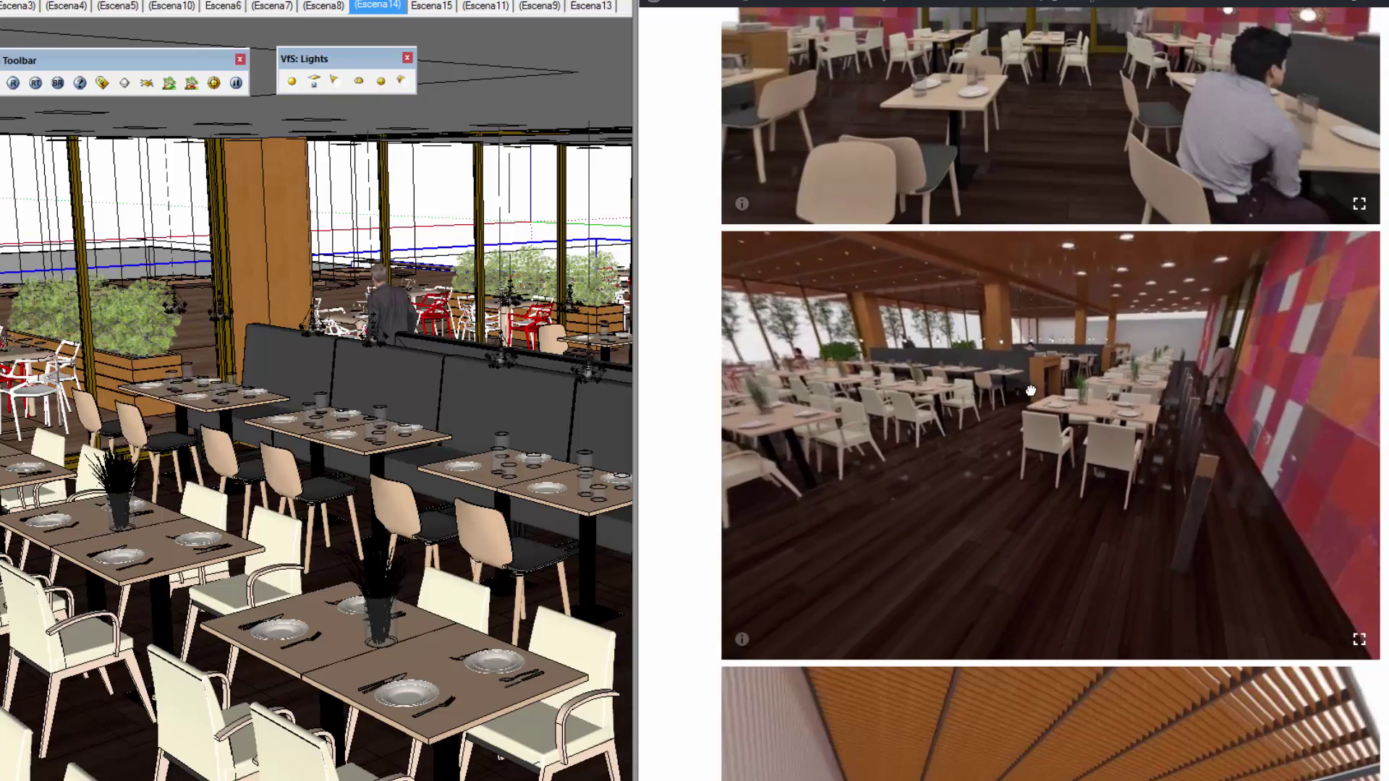
drag(1139, 494, 1012, 436)
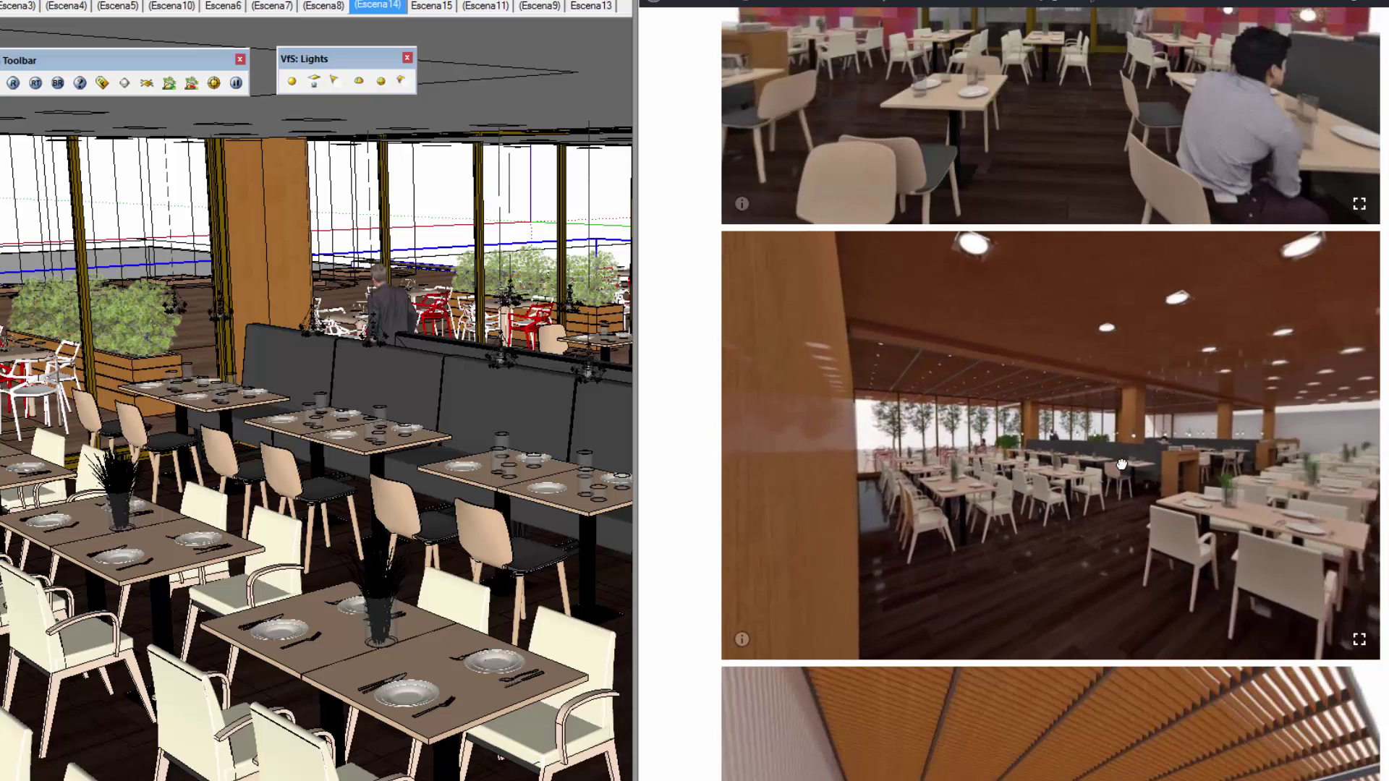
scroll(1012, 436, up, 1)
scroll(1032, 434, down, 2)
scroll(1032, 434, down, 2)
scroll(1050, 479, down, 1)
scroll(1050, 480, down, 1)
mouse_move(1050, 480)
mouse_down()
mouse_move(1001, 504)
mouse_move(1128, 496)
mouse_up()
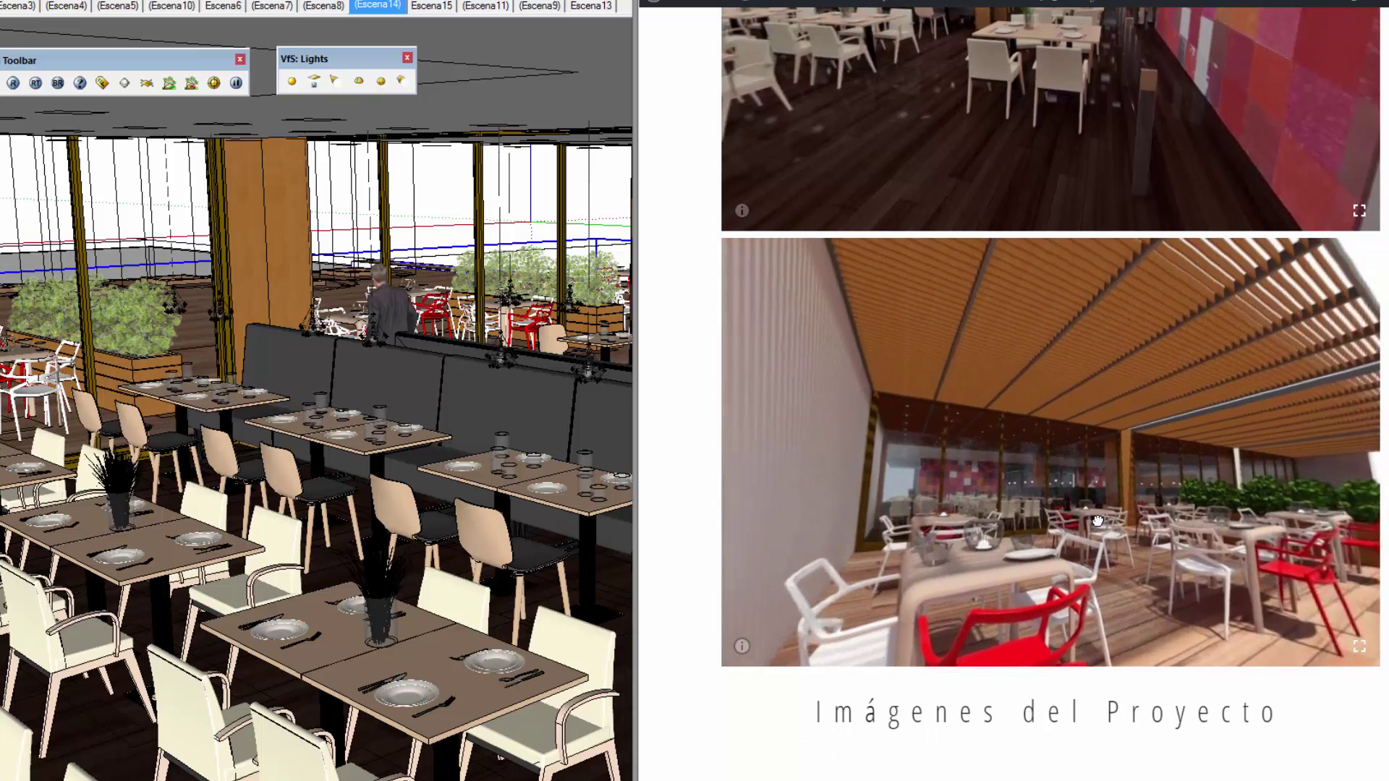
scroll(1128, 497, up, 8)
scroll(1129, 496, down, 1)
scroll(1129, 496, up, 2)
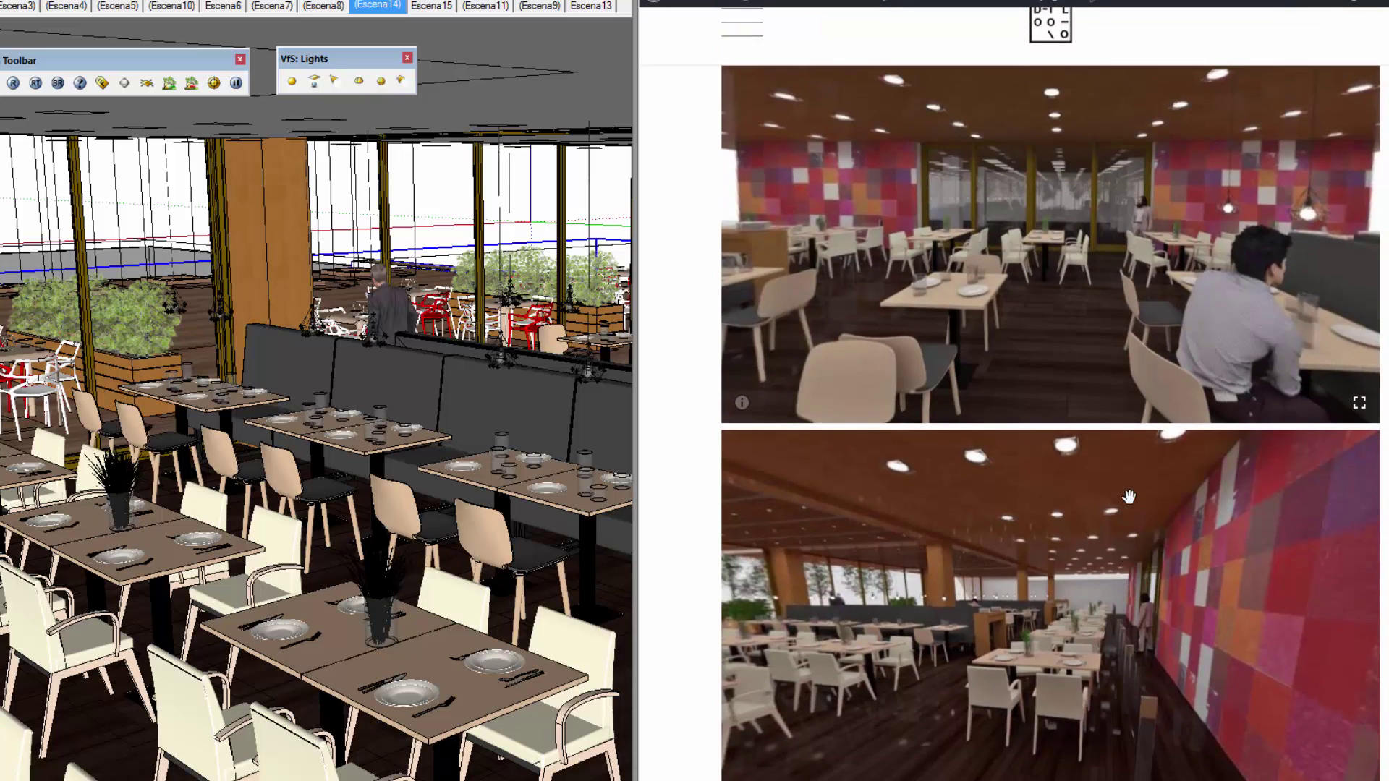
scroll(1070, 492, down, 2)
View the lower panorama fullscreen, turning it to the windows, ceiling and red wall
drag(1025, 488, 1288, 636)
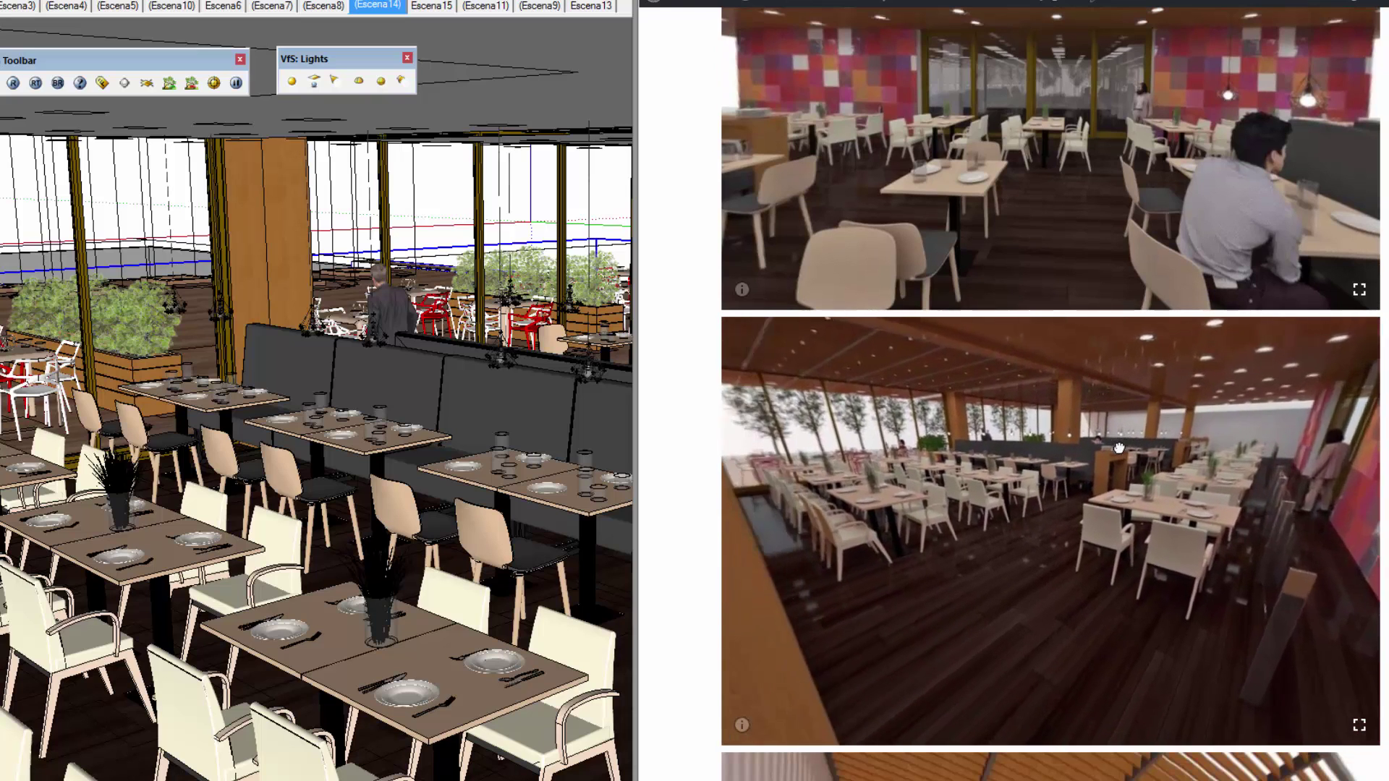
click(1359, 731)
mouse_move(945, 252)
mouse_down()
mouse_move(763, 438)
mouse_move(598, 540)
mouse_move(831, 467)
mouse_up()
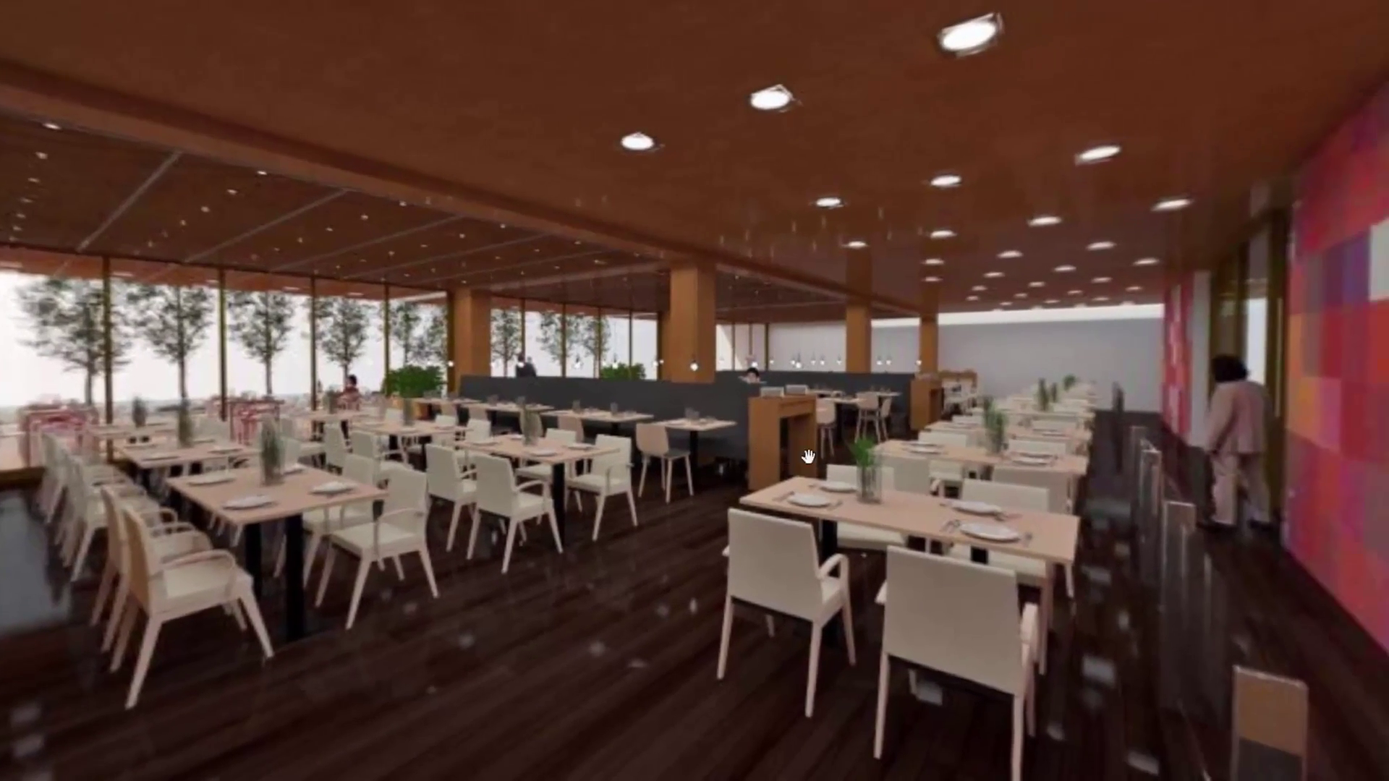
mouse_move(830, 468)
mouse_down()
mouse_move(1048, 499)
mouse_move(901, 447)
mouse_up()
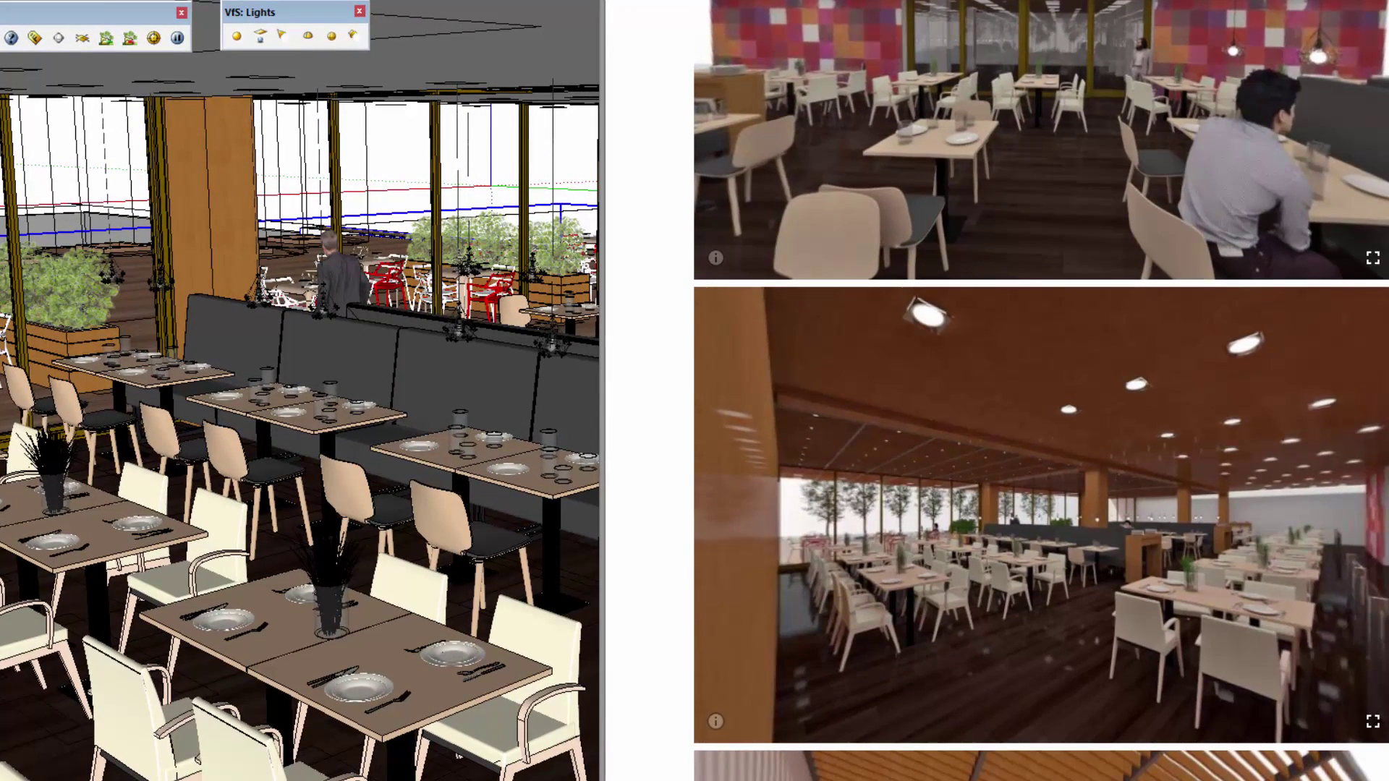
Rotate the middle panorama to the red wall and back, then return to the page top
scroll(1040, 391, down, 3)
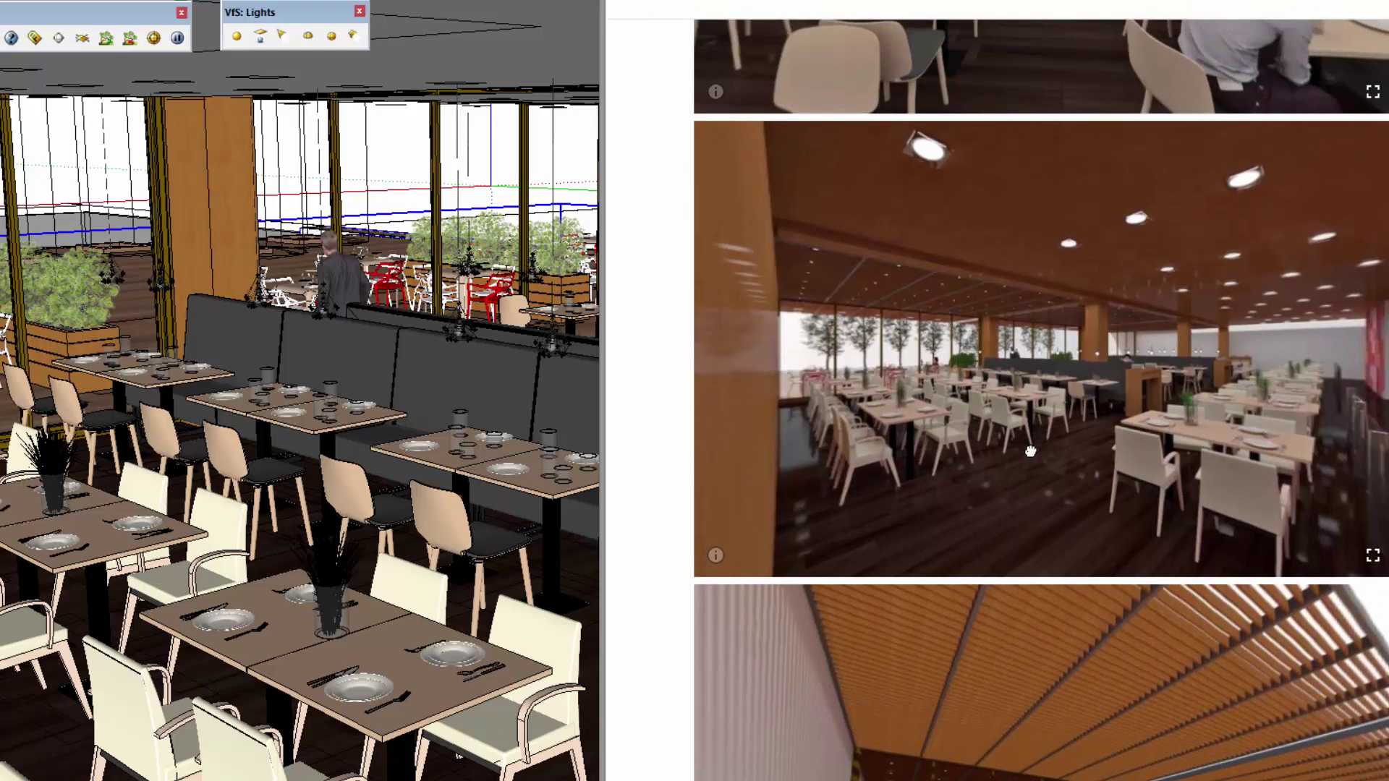
drag(1030, 450, 946, 458)
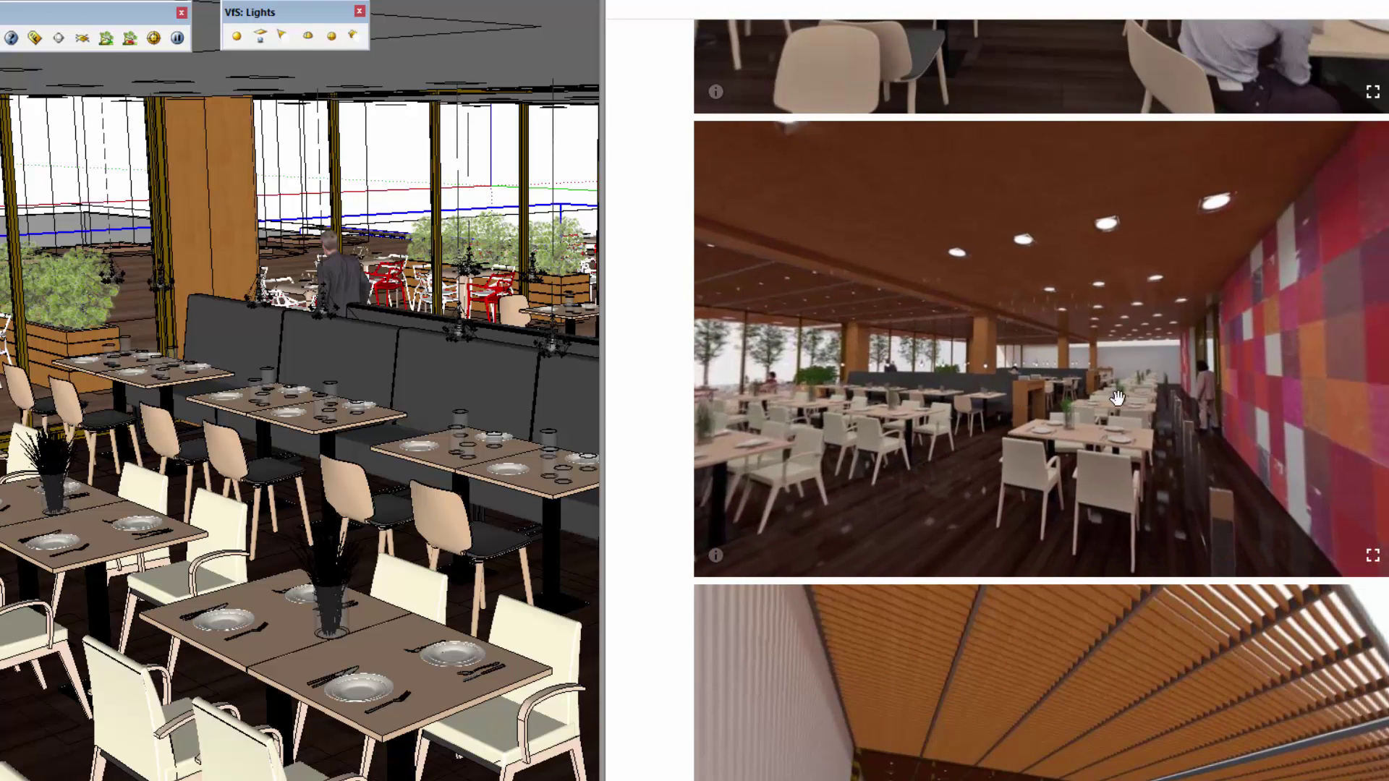
mouse_move(1161, 397)
mouse_down()
mouse_move(1266, 397)
mouse_move(1213, 415)
mouse_up()
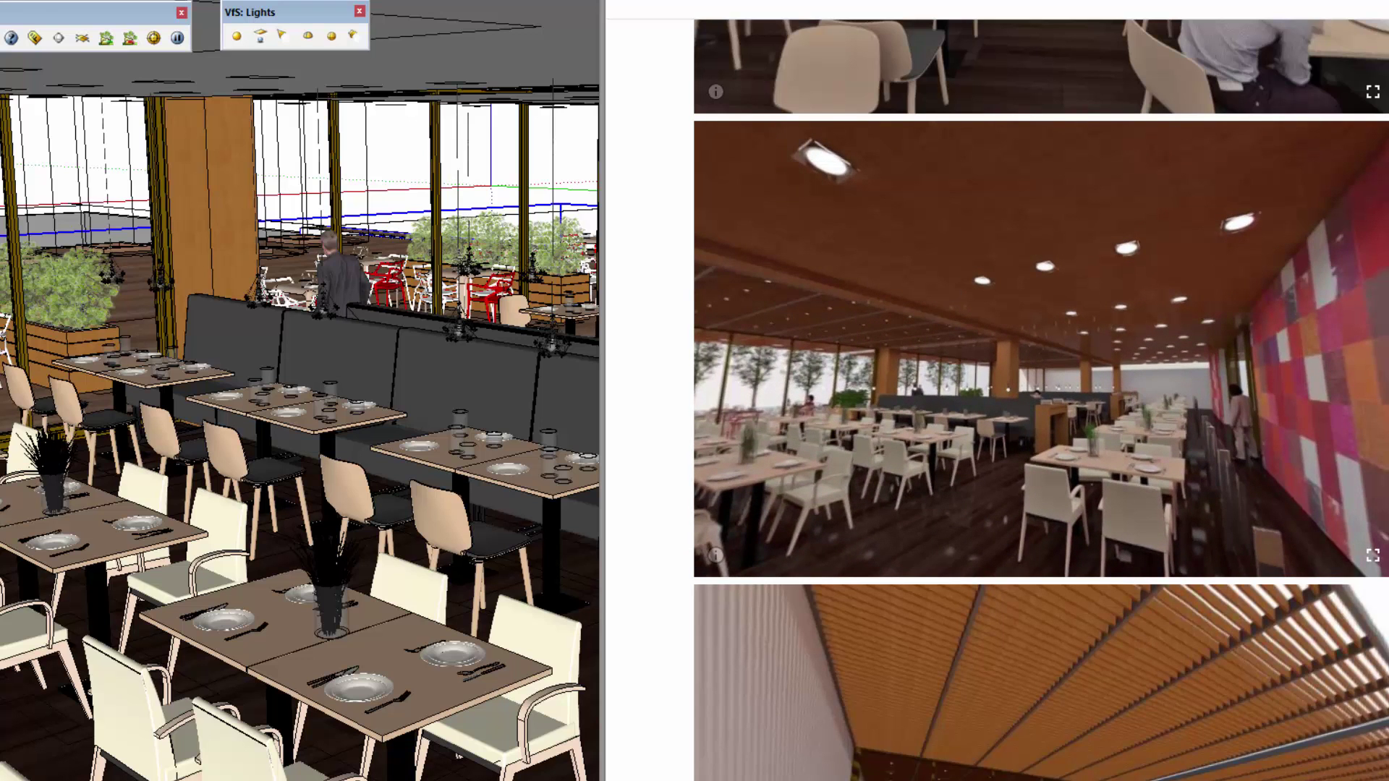
scroll(1082, 249, up, 1)
scroll(1082, 249, up, 3)
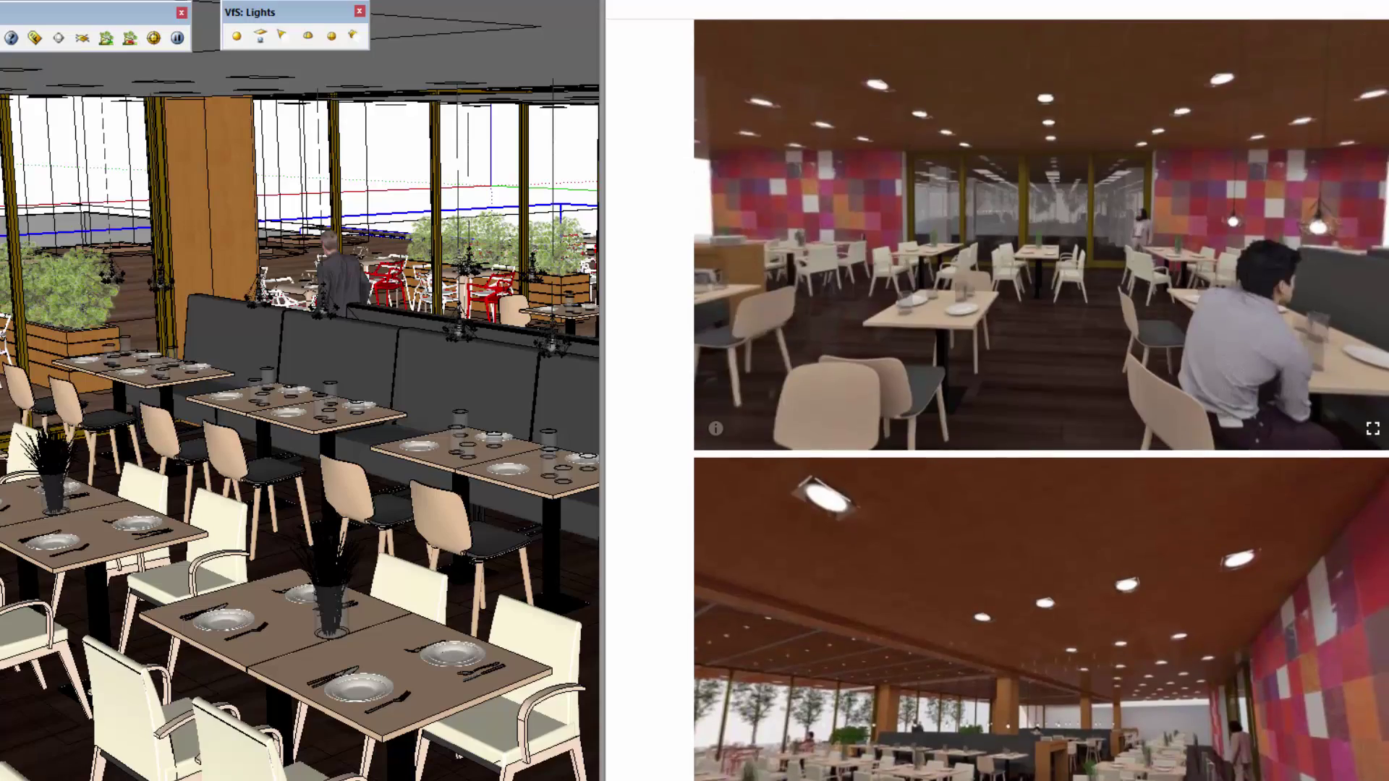
scroll(1082, 249, up, 1)
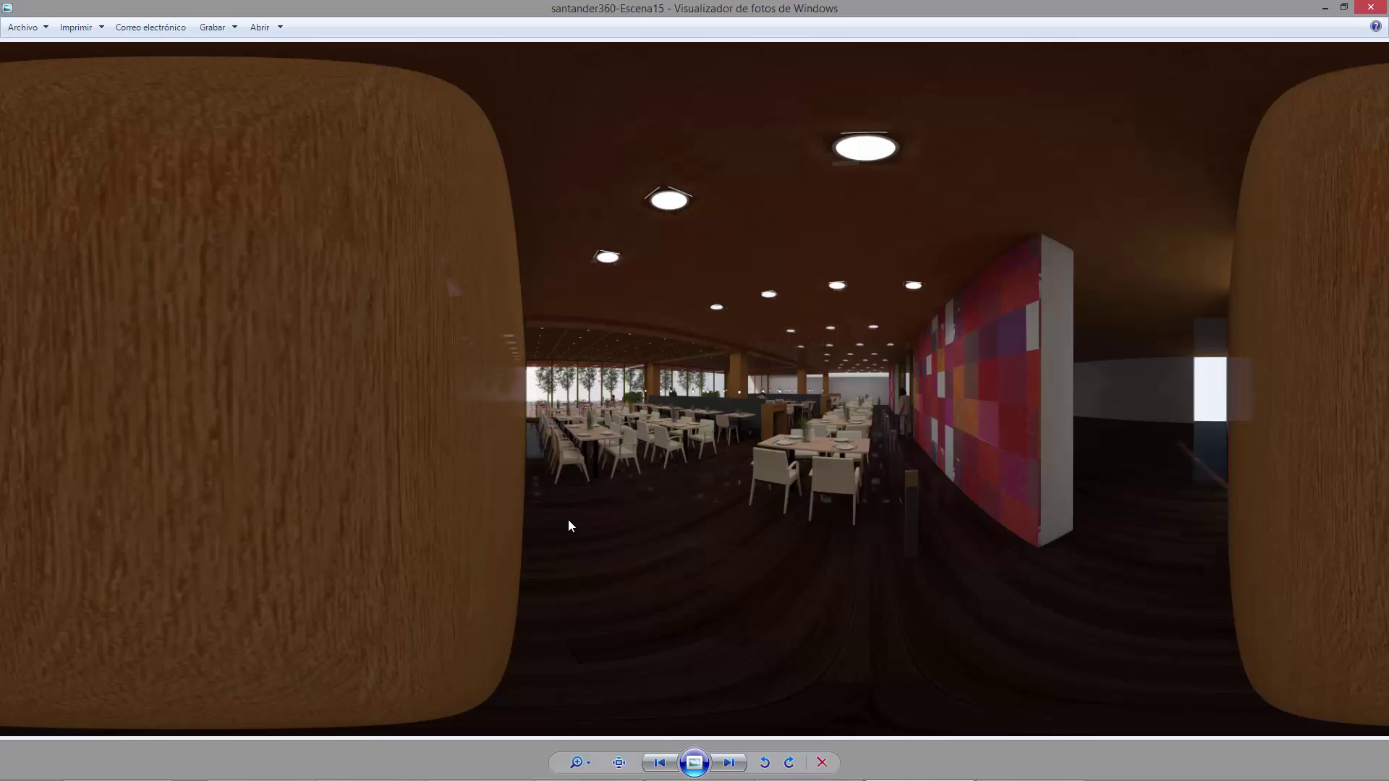
Show the santander360-Escena13EDIT panorama in Windows Photo Viewer
key(Left)
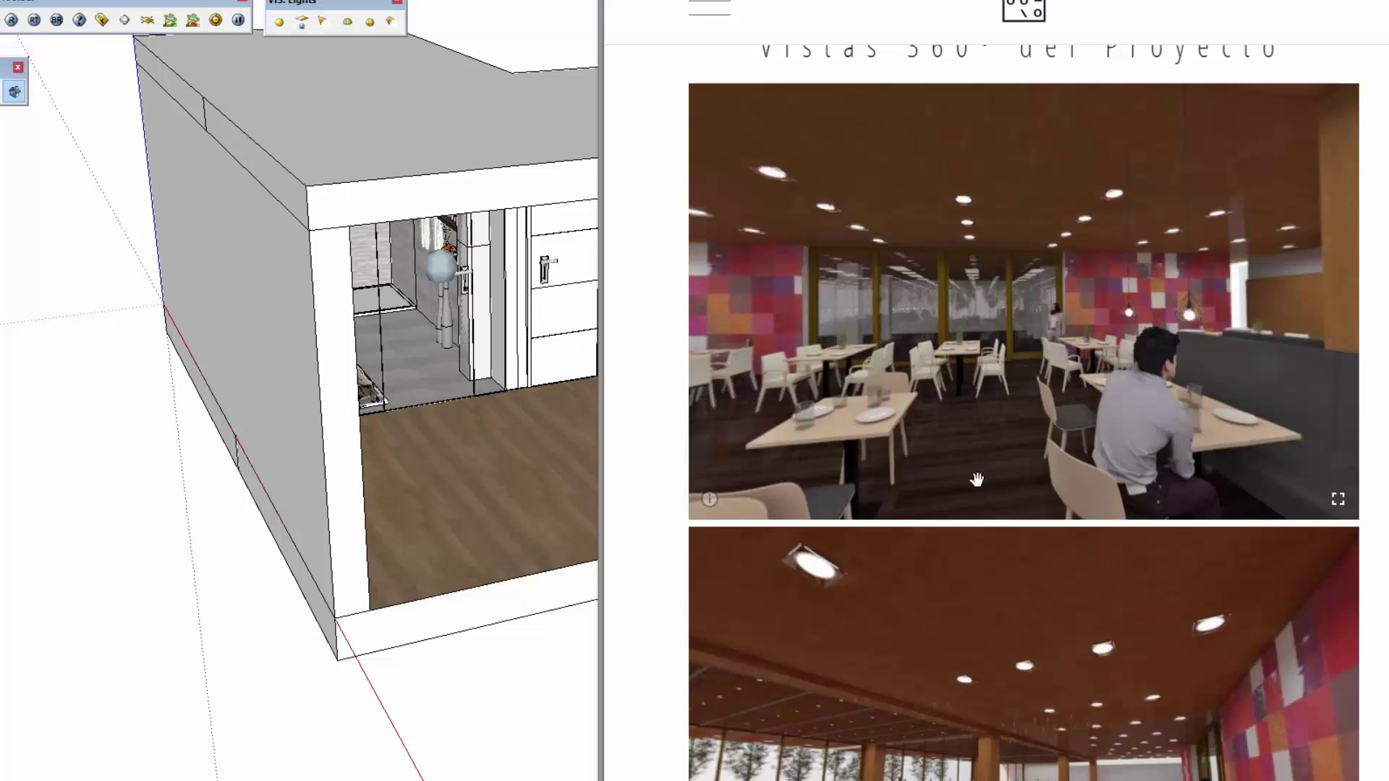
Scroll down and rotate the second panorama to look around
scroll(977, 479, down, 2)
scroll(959, 474, down, 3)
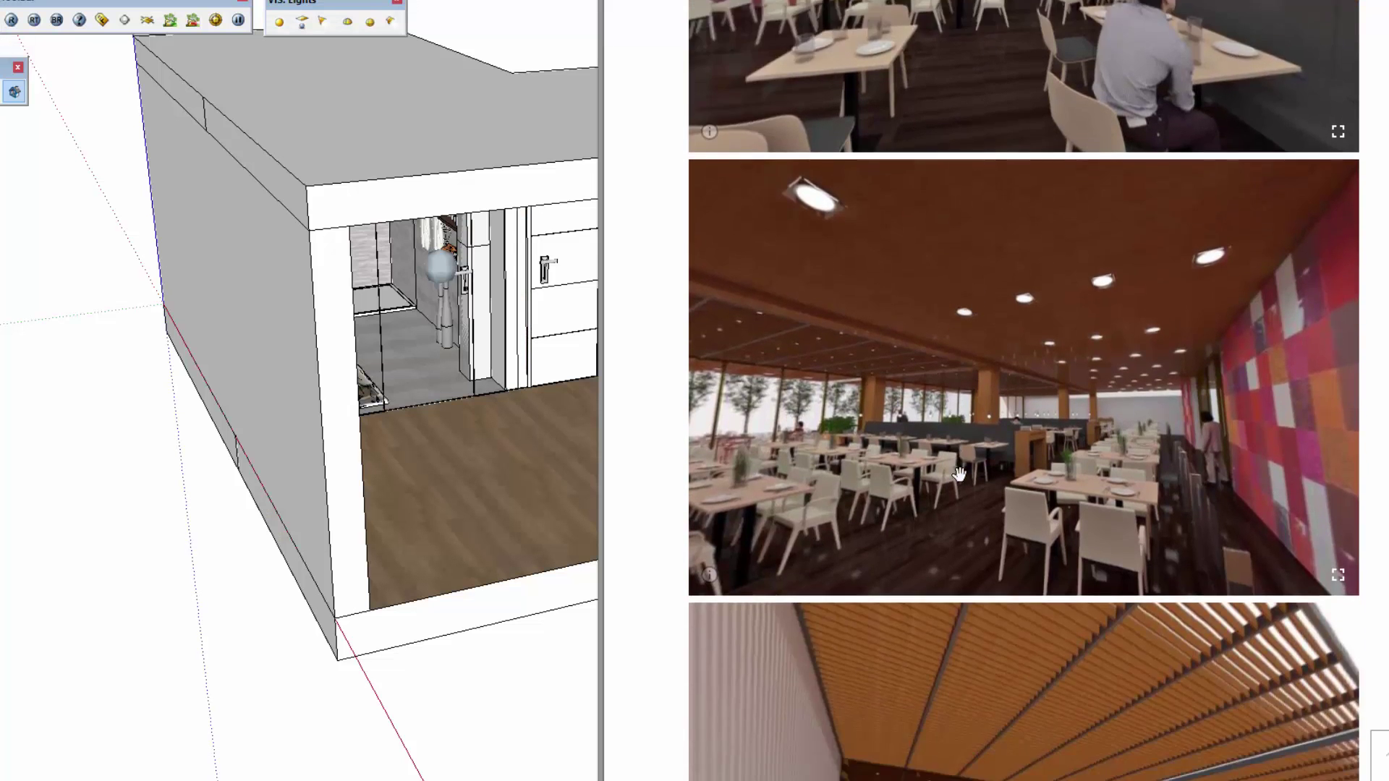
mouse_move(959, 474)
mouse_down()
mouse_move(862, 403)
mouse_move(979, 374)
mouse_up()
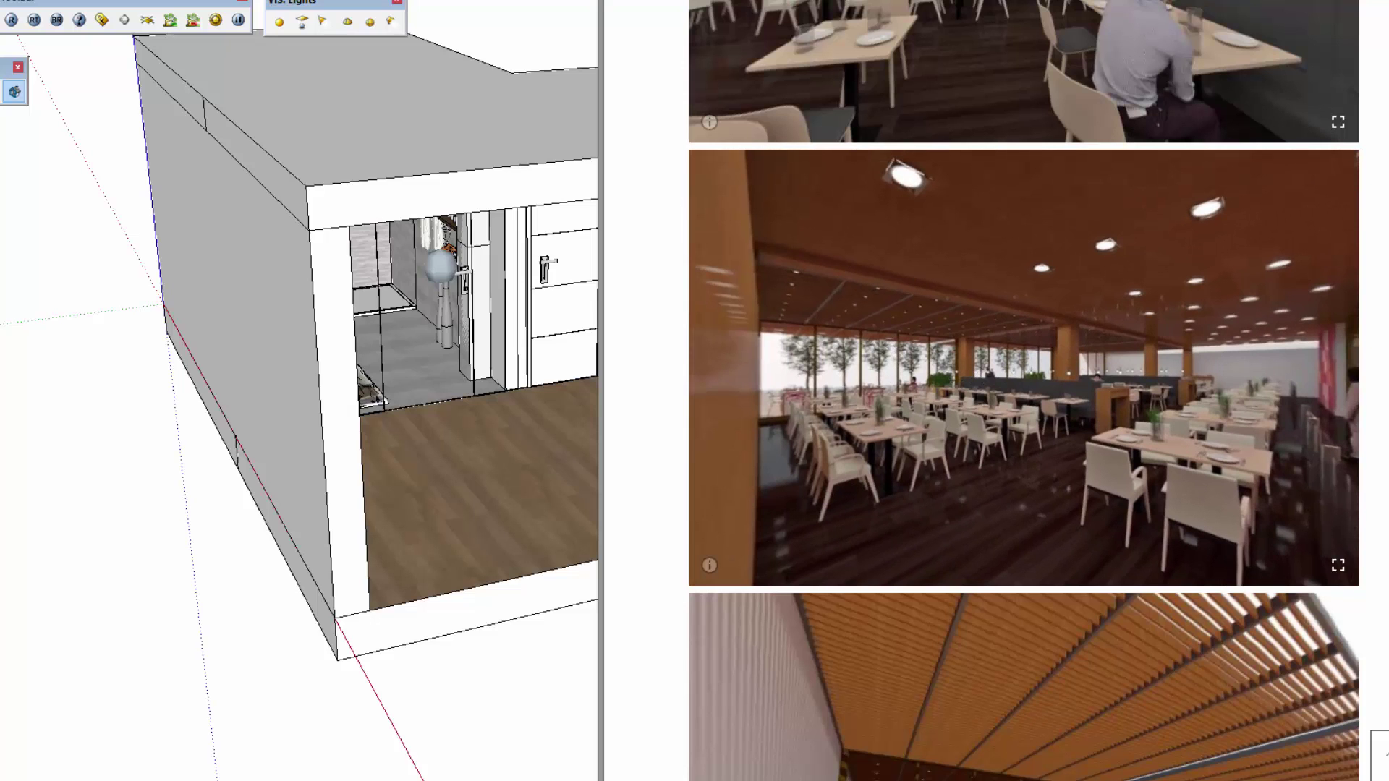
Turn the top panorama past the standing and seated men toward the windows
scroll(943, 158, up, 1)
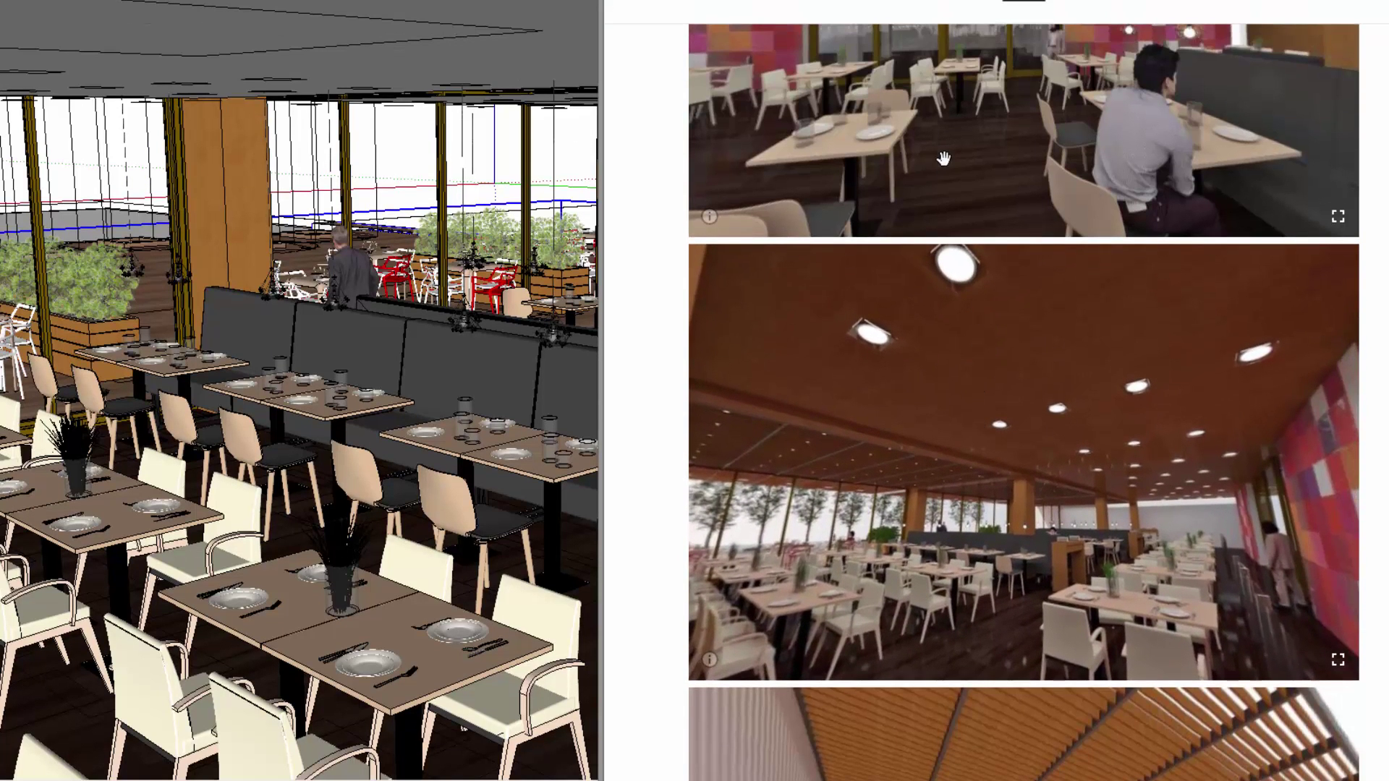
scroll(969, 203, up, 1)
scroll(1013, 267, up, 1)
scroll(1048, 326, up, 2)
mouse_move(1063, 349)
mouse_down()
mouse_move(1246, 378)
mouse_move(943, 398)
mouse_move(1121, 309)
mouse_move(1118, 464)
mouse_move(1145, 453)
mouse_up()
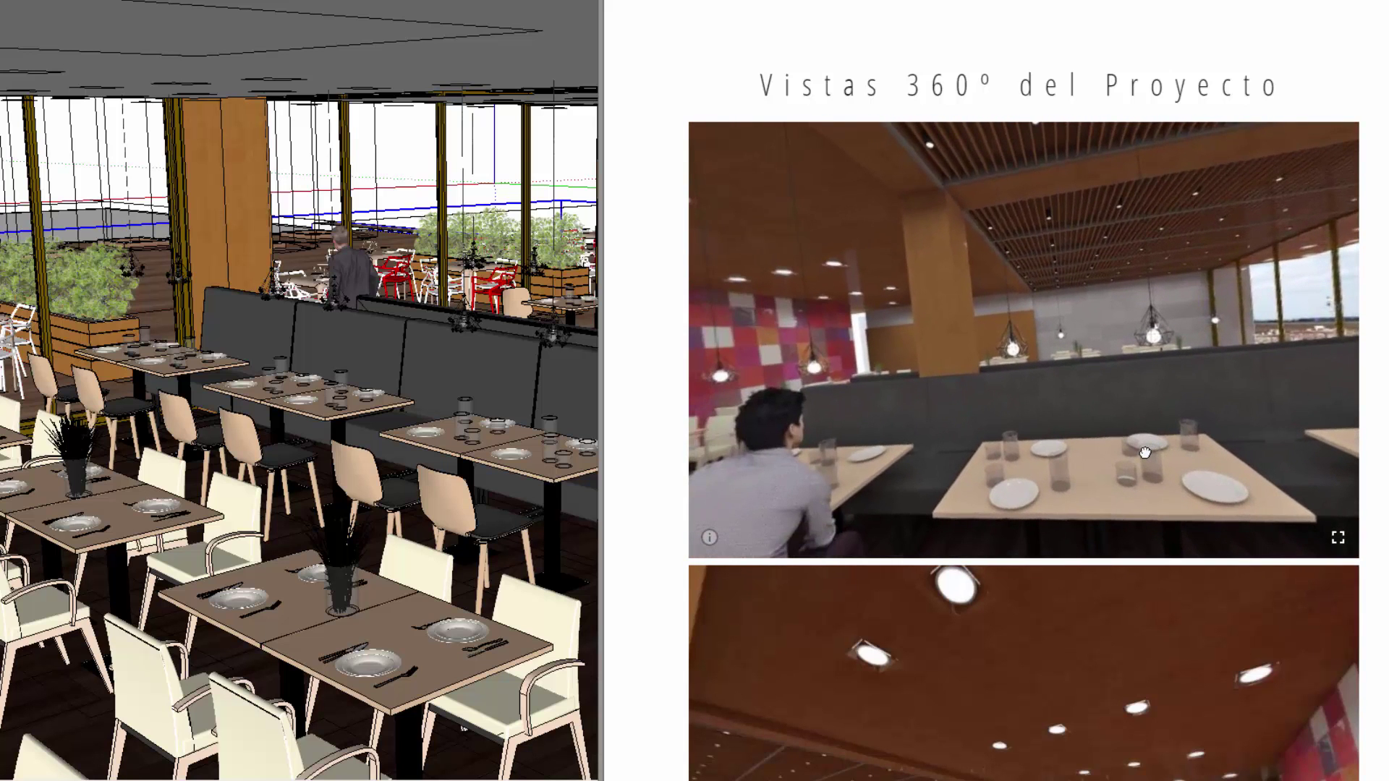
drag(1144, 453, 1218, 419)
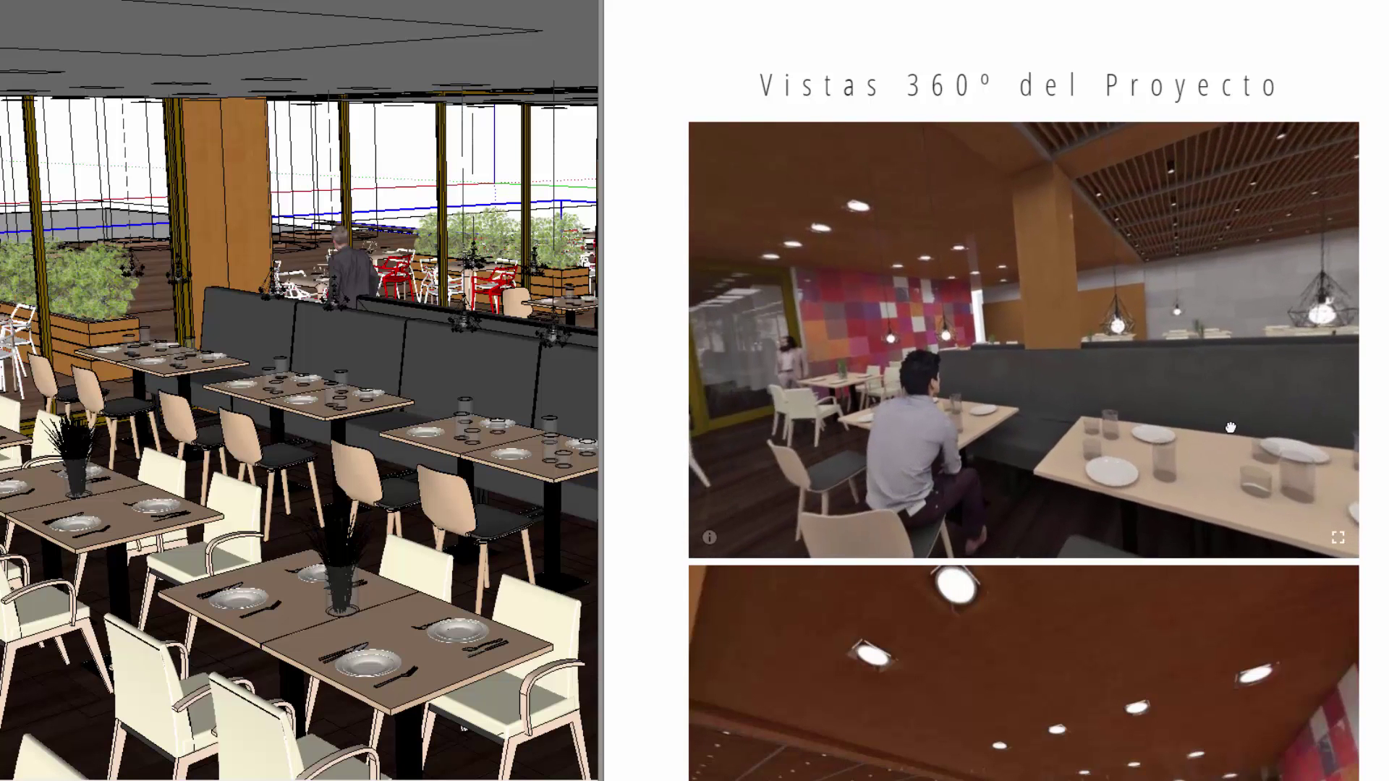
drag(900, 344, 1095, 325)
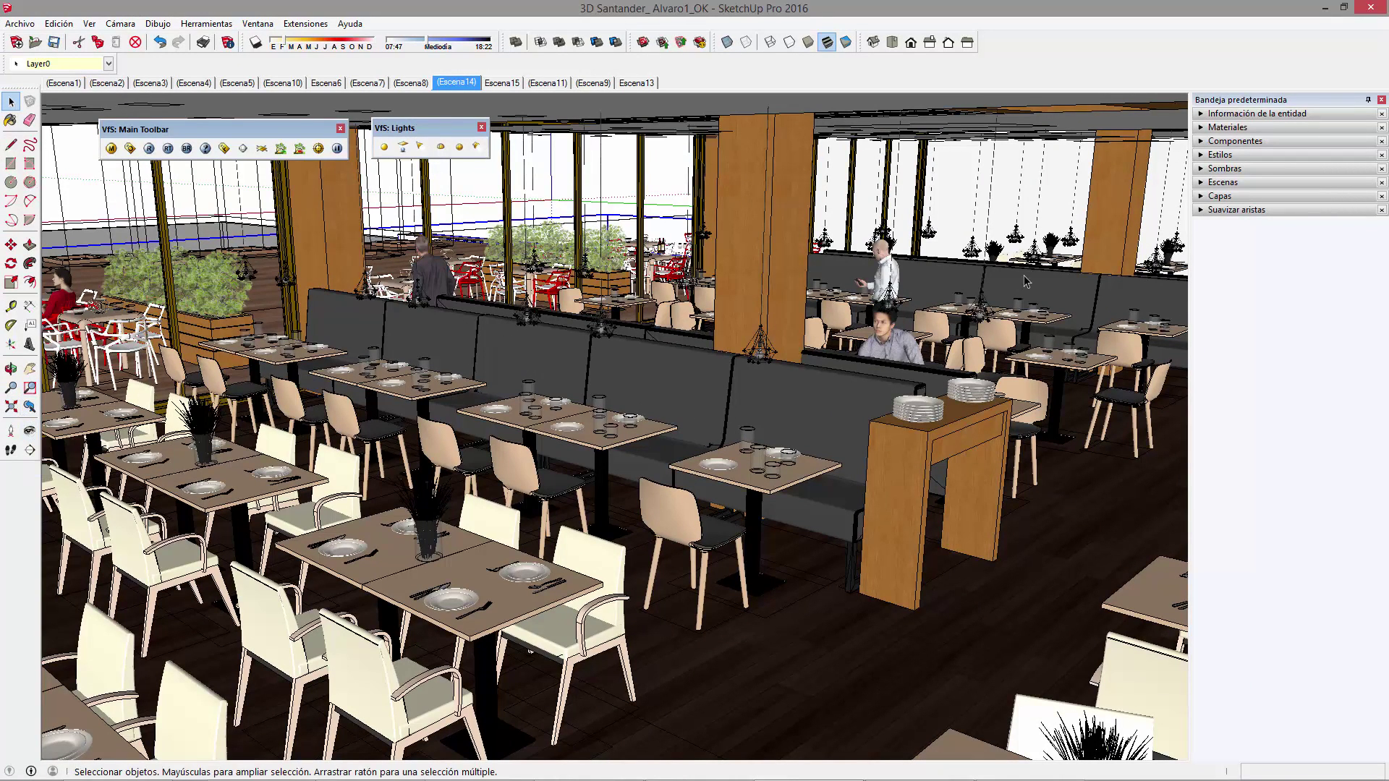
Look around the current scene toward the windows, benches and maroon wall
key(l)
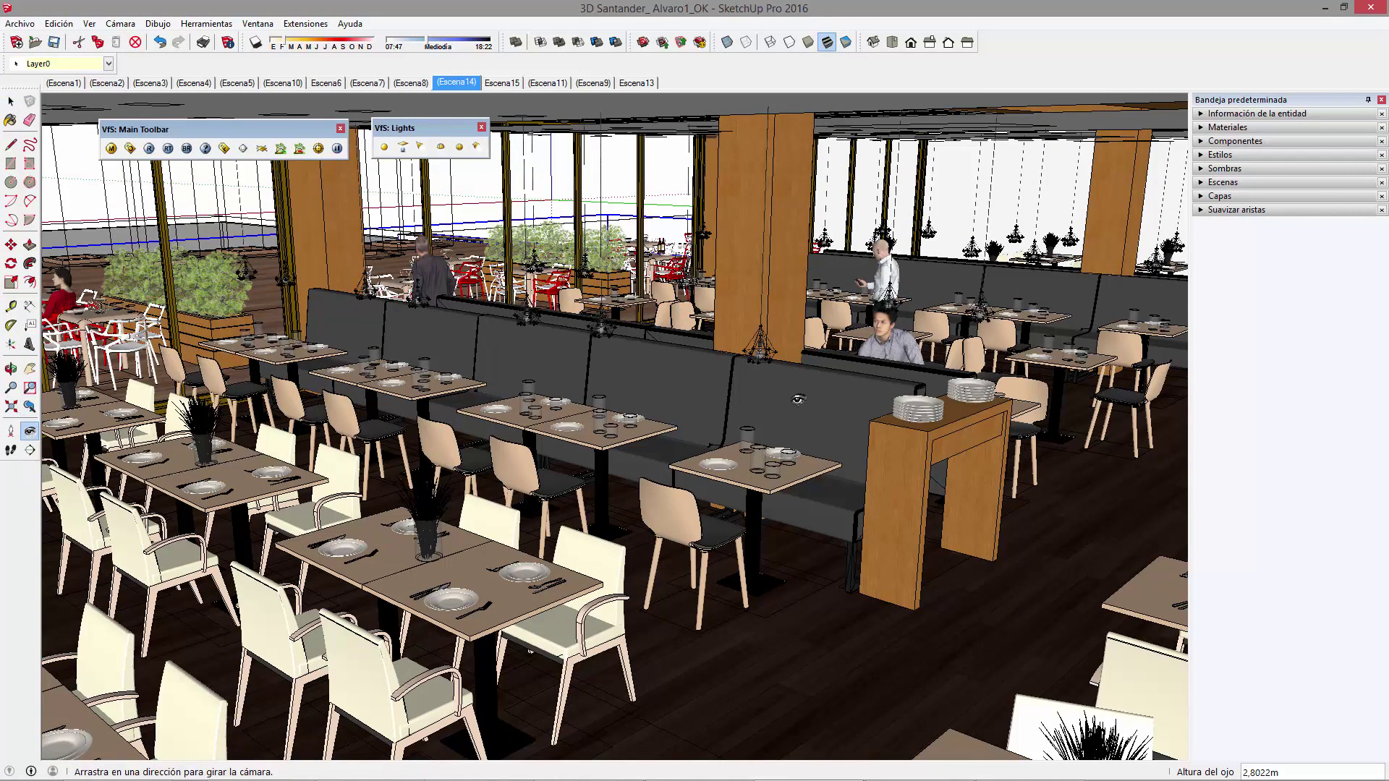
drag(938, 373, 424, 364)
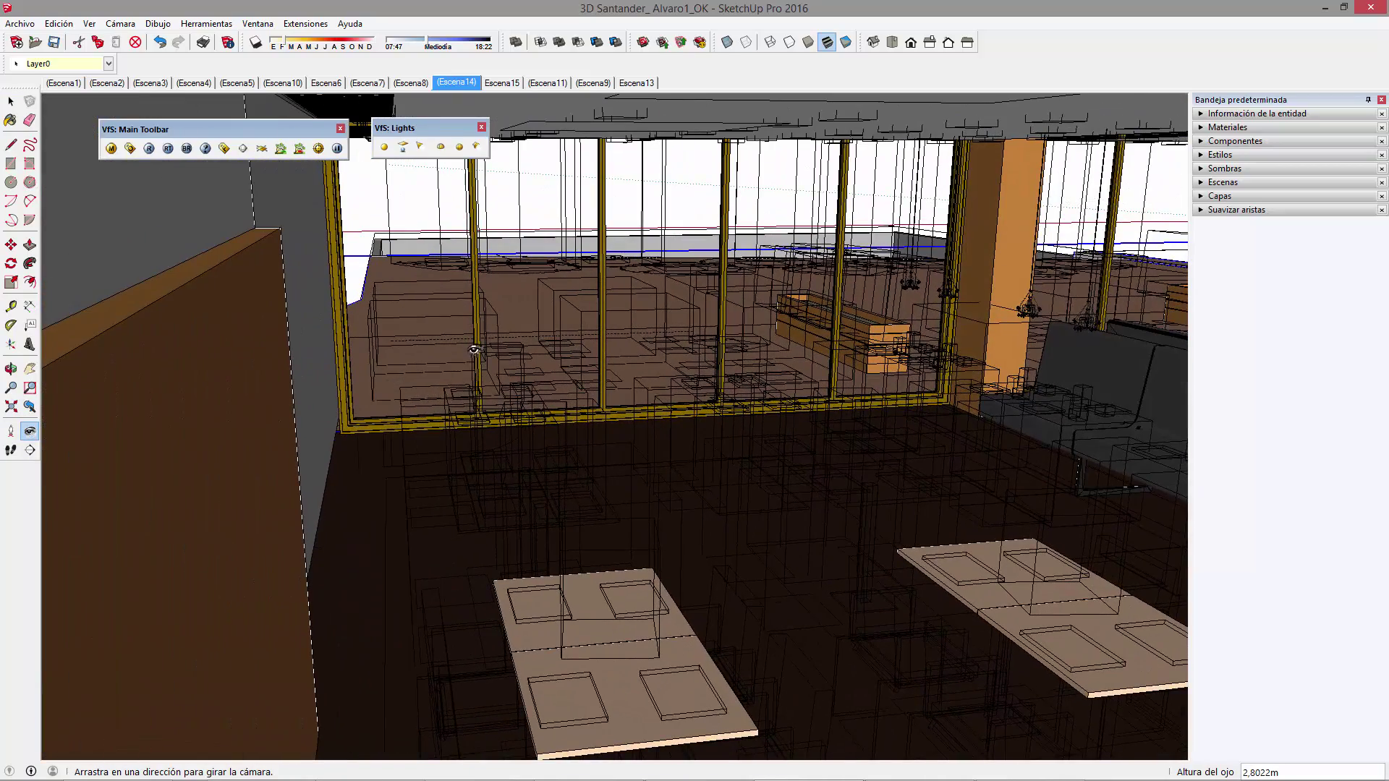
drag(953, 393, 1106, 415)
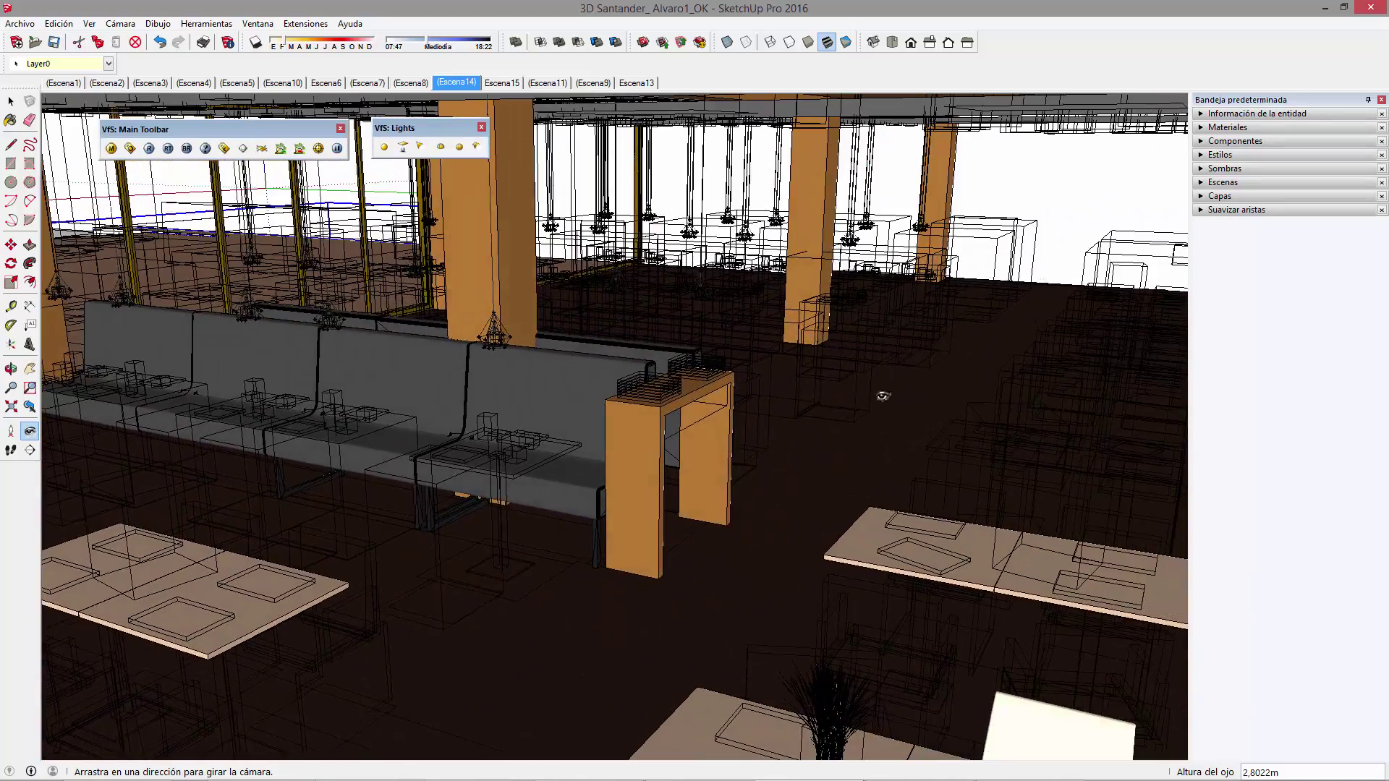
mouse_move(1106, 388)
mouse_down()
mouse_move(967, 377)
mouse_move(1120, 381)
mouse_move(710, 379)
mouse_move(1024, 403)
mouse_move(649, 402)
mouse_move(866, 412)
mouse_up()
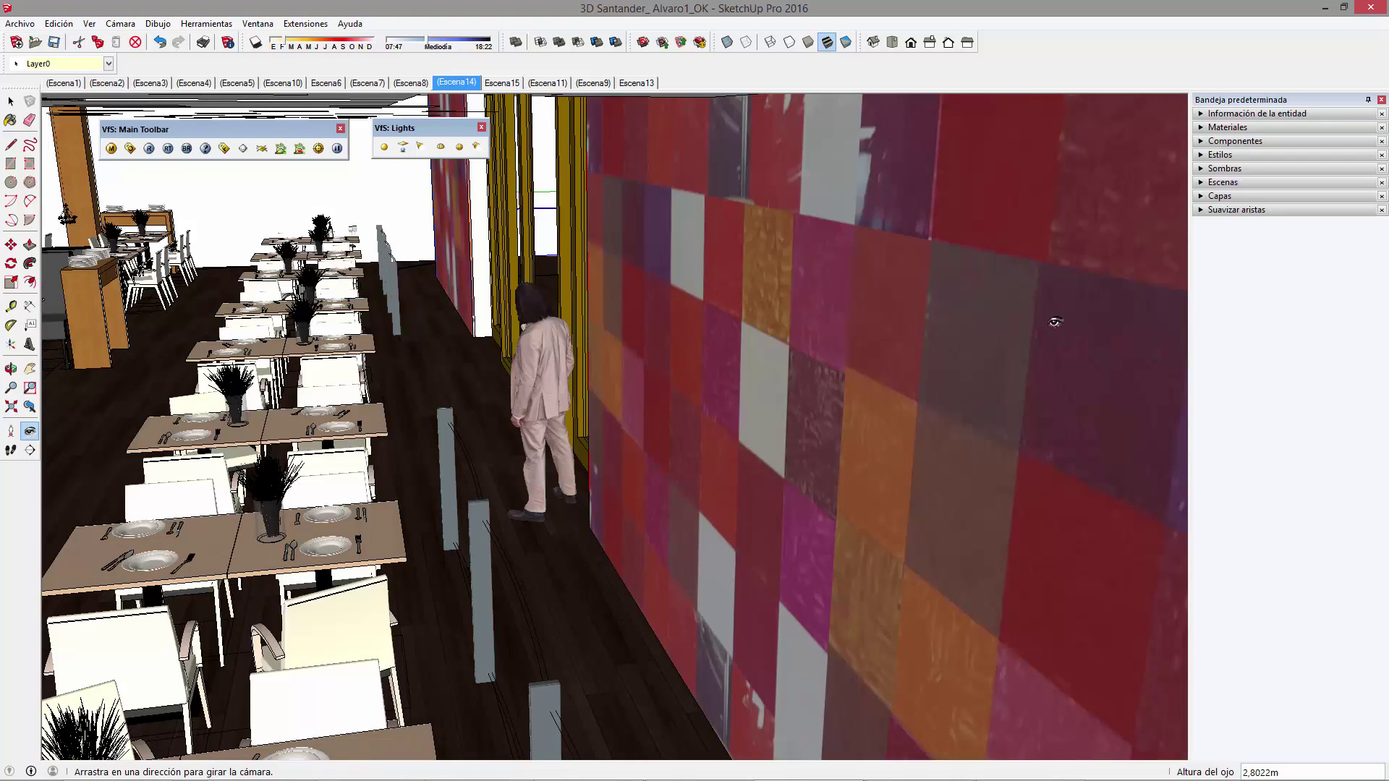
drag(1055, 322, 852, 504)
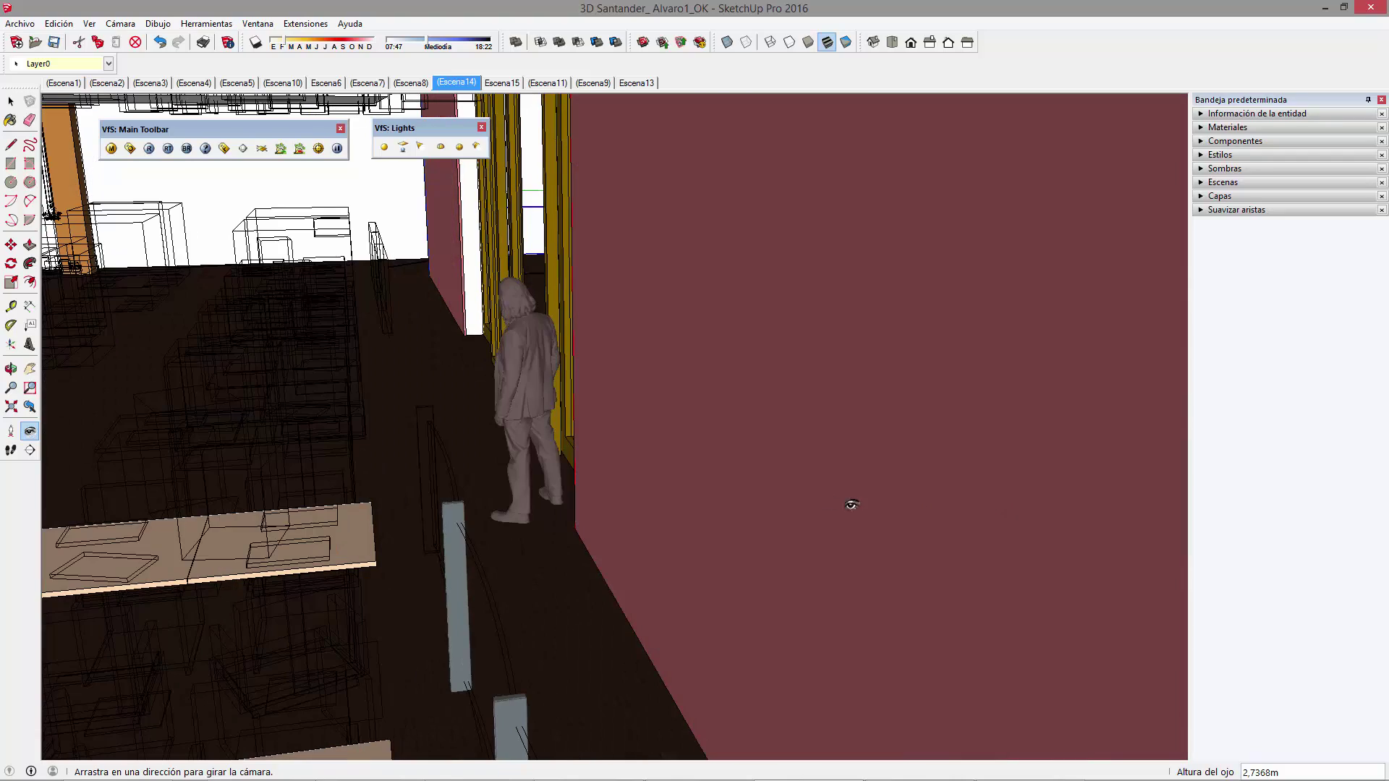
drag(630, 347, 281, 337)
Switch through scenes Escena8, Escena9 and Escena15, looking around each view
click(411, 82)
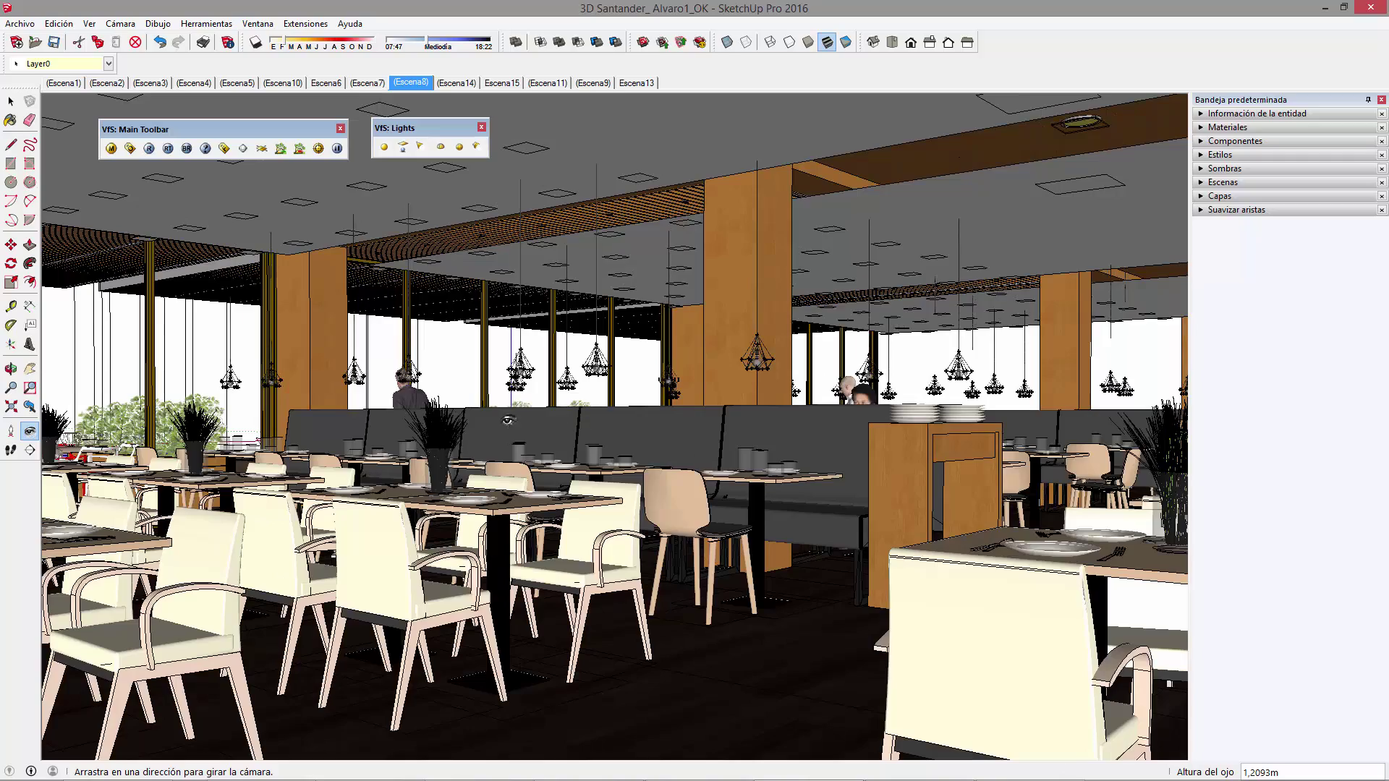
mouse_move(713, 472)
mouse_down()
mouse_move(674, 407)
mouse_move(624, 397)
mouse_move(403, 411)
mouse_up()
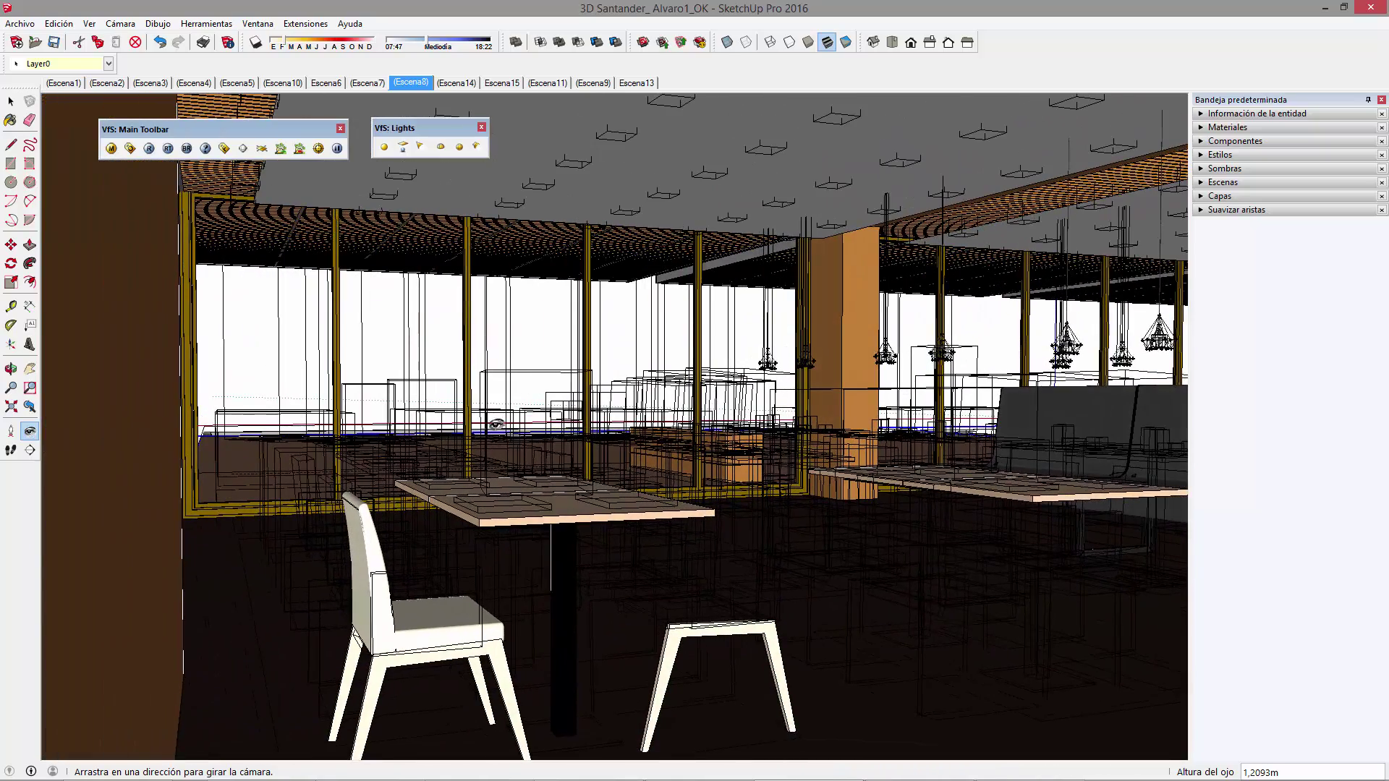
click(593, 83)
mouse_move(864, 400)
mouse_down()
mouse_move(827, 403)
mouse_move(882, 395)
mouse_move(835, 359)
mouse_up()
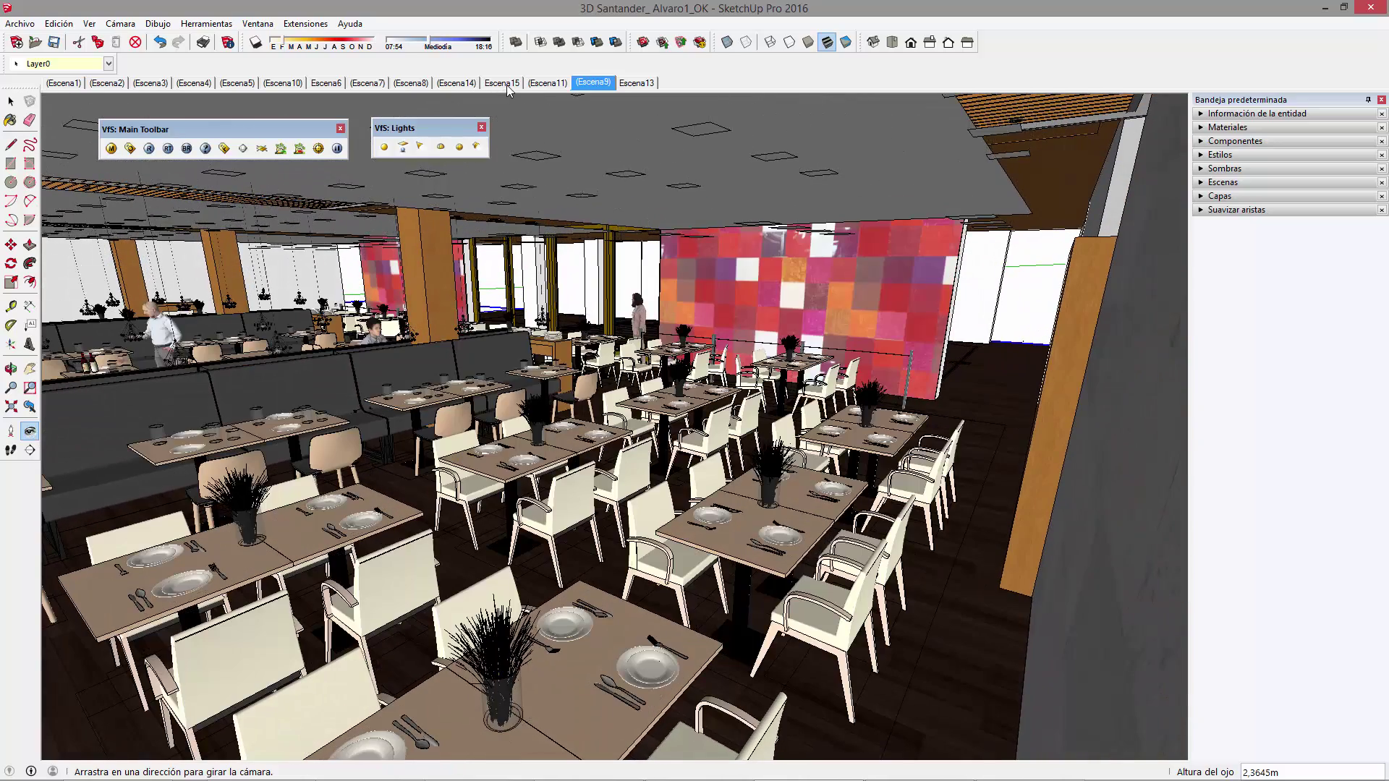
click(506, 84)
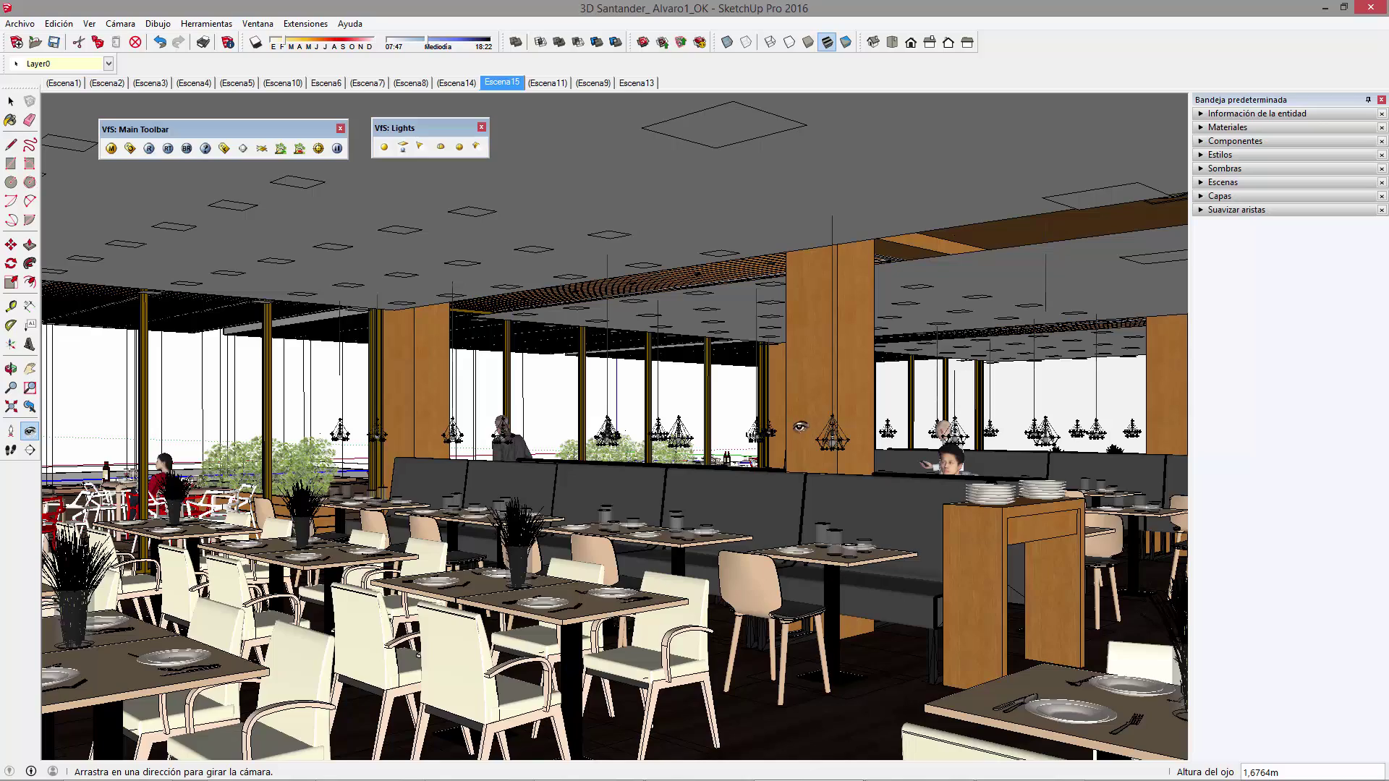
drag(900, 433, 916, 491)
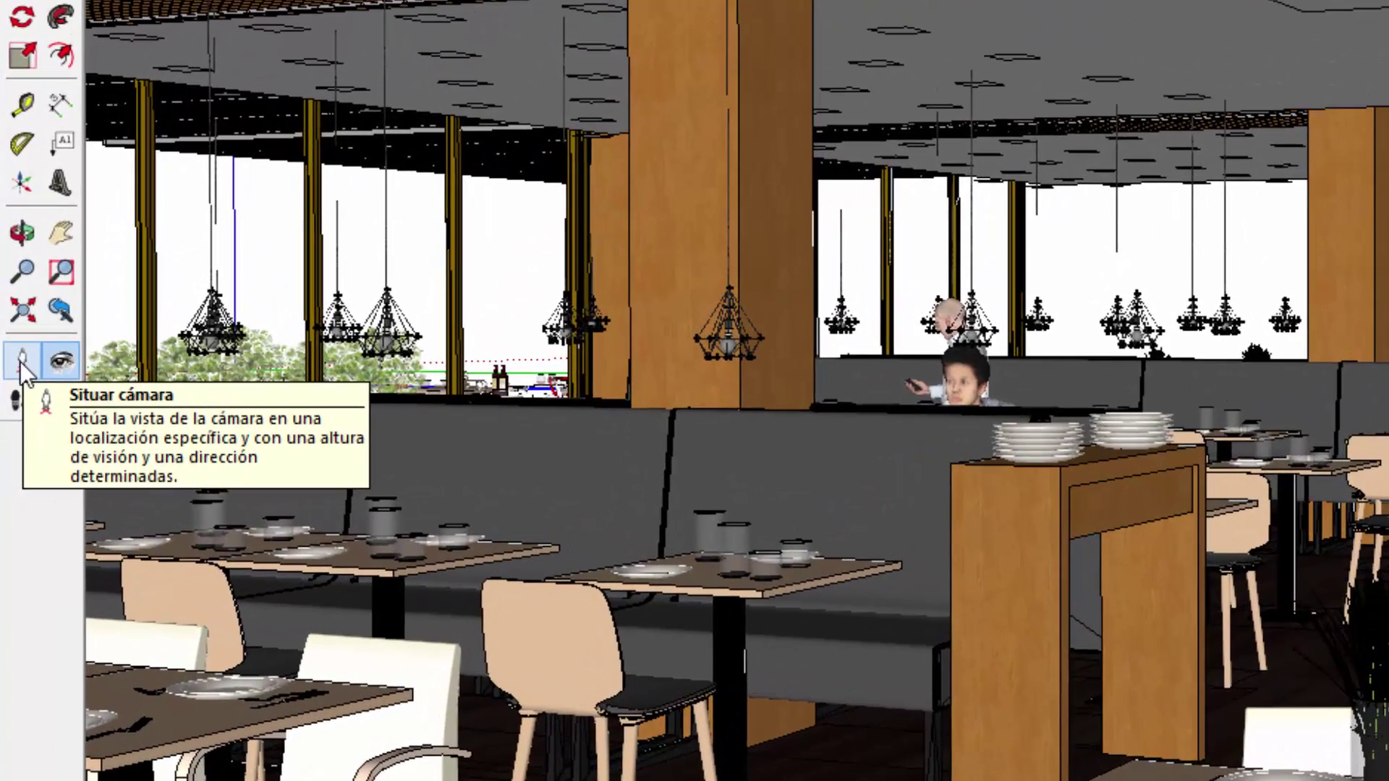
Place the camera at eye height beside the booth, facing the glass partitions
click(20, 365)
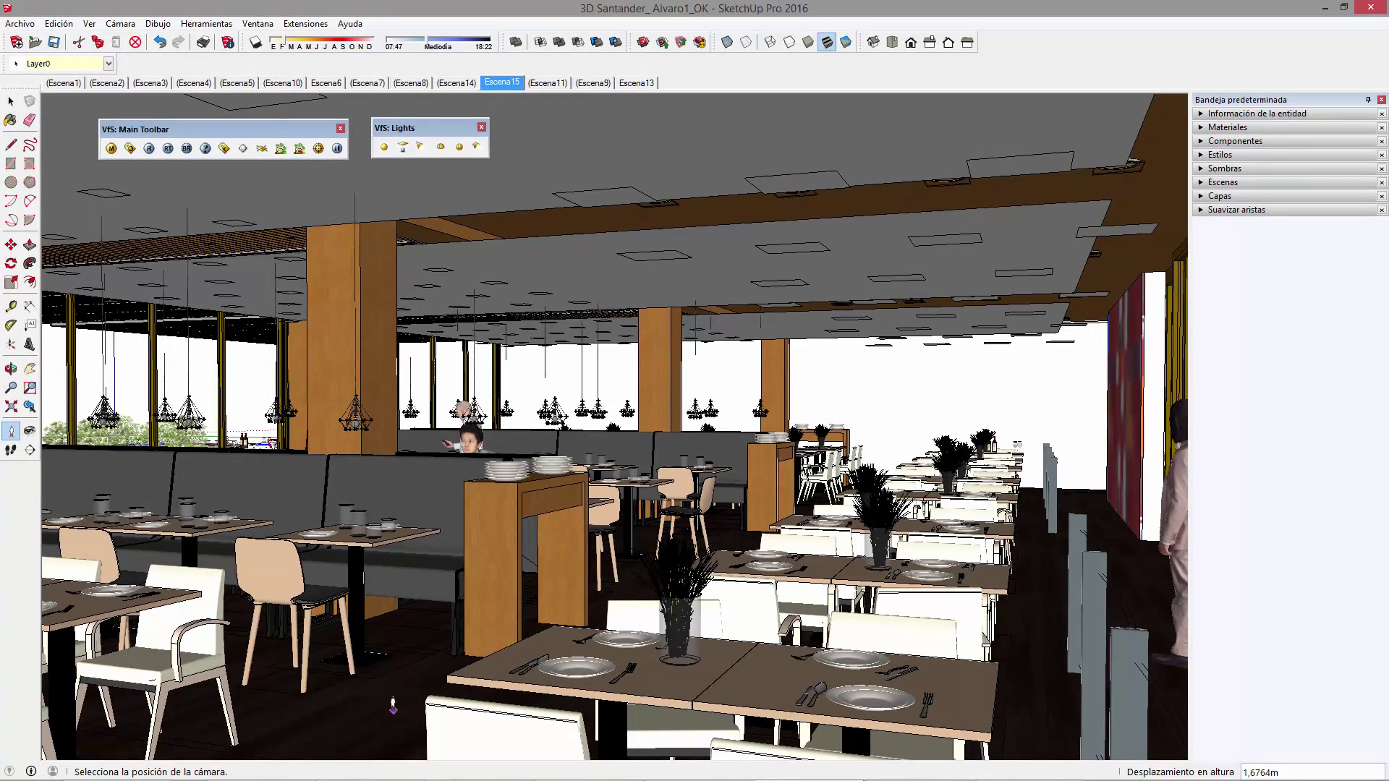
click(387, 702)
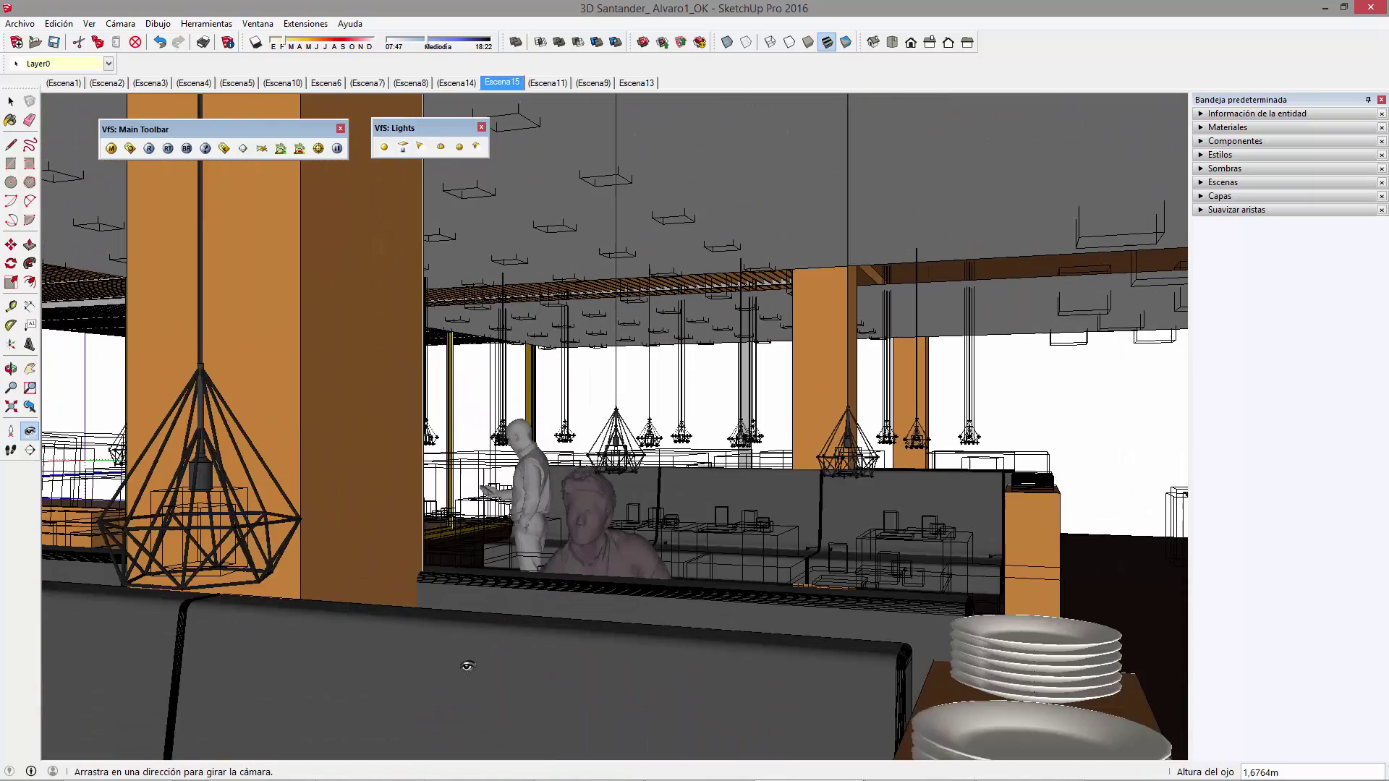
mouse_move(578, 509)
mouse_down()
mouse_move(707, 458)
mouse_move(1057, 471)
mouse_move(466, 471)
mouse_up()
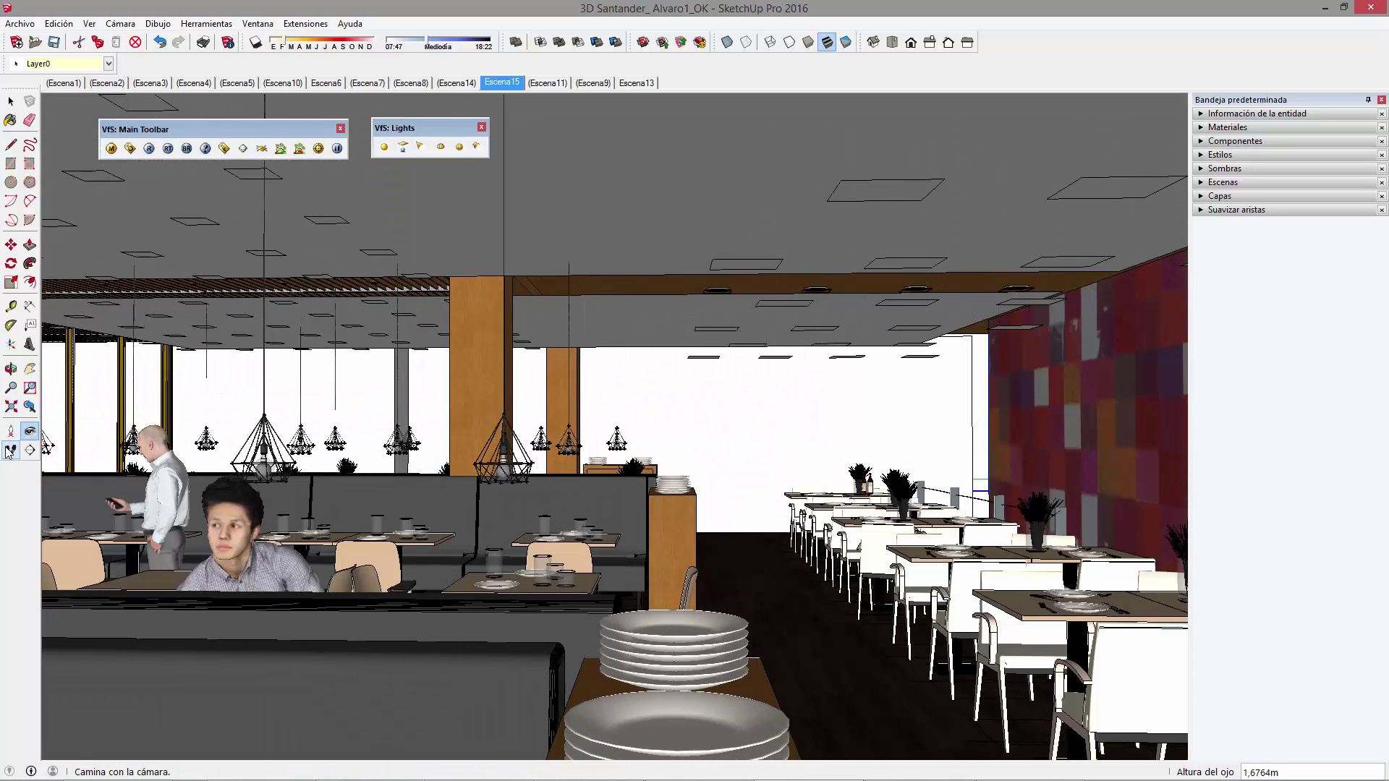
Walk back through the dining room, then shift the floating V-Ray toolbars right
click(11, 452)
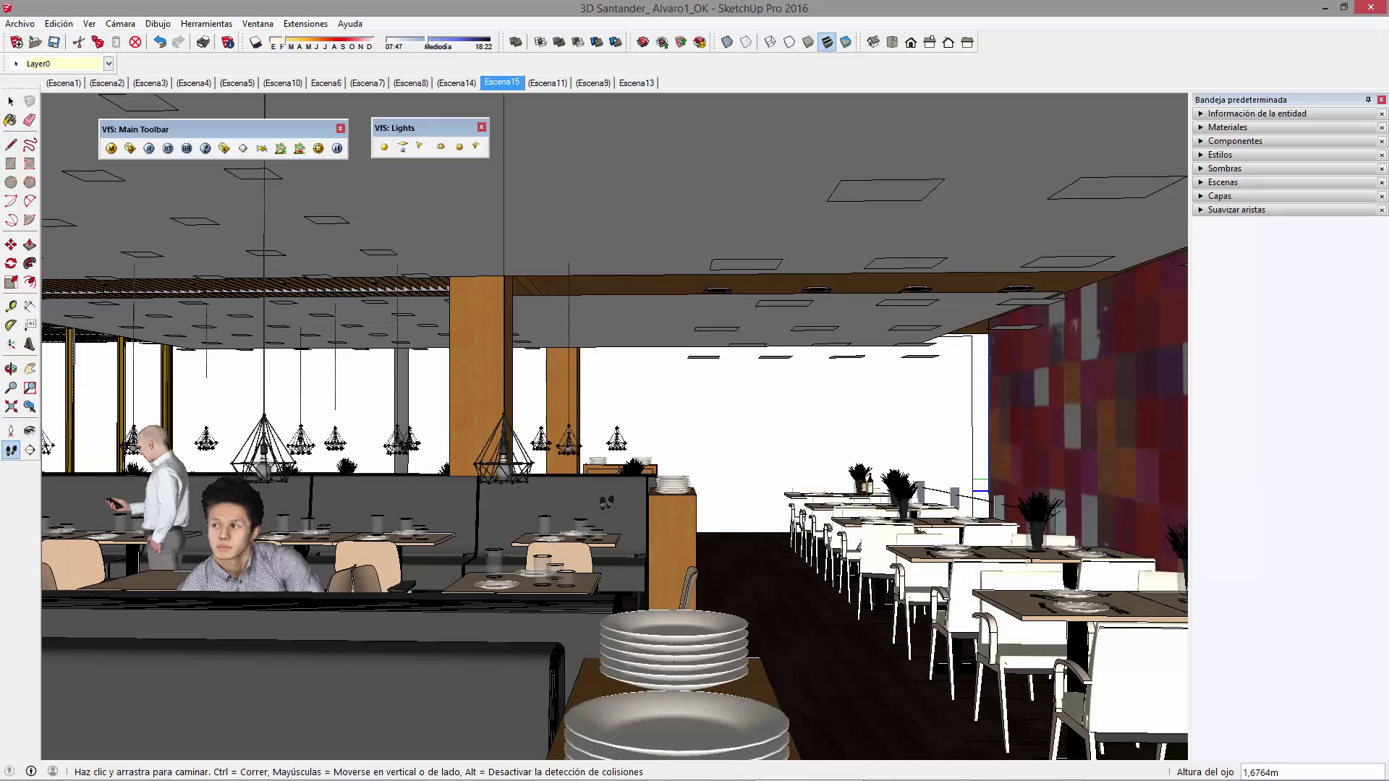
drag(616, 496, 616, 485)
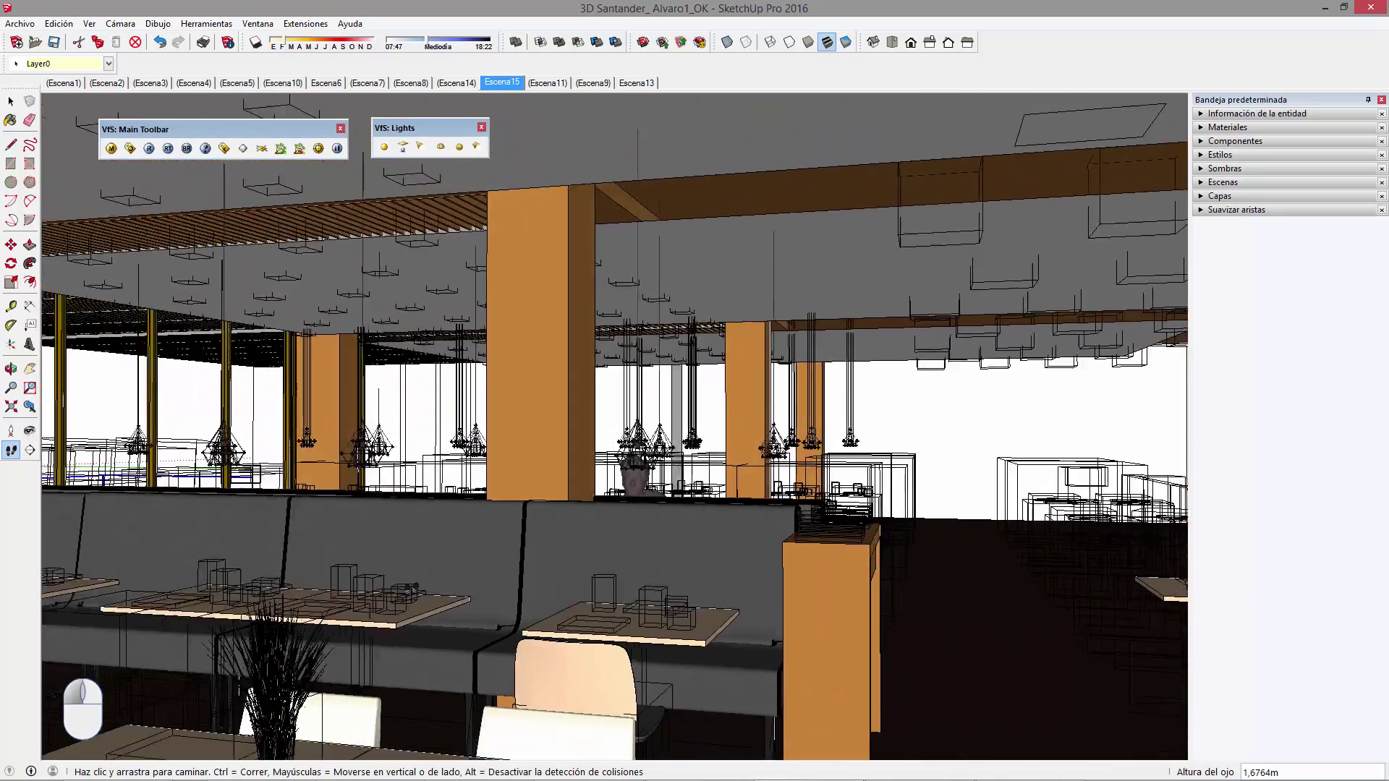
drag(413, 588, 458, 592)
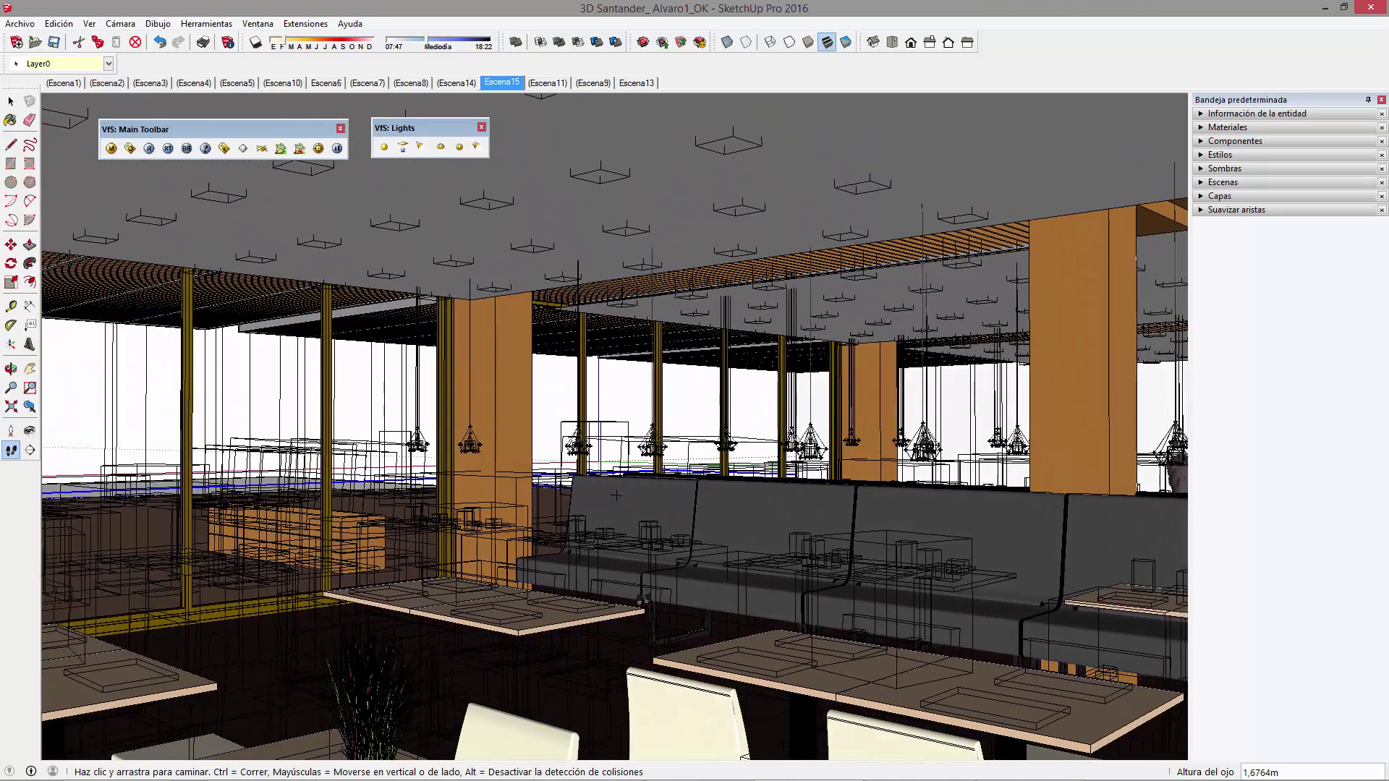
drag(458, 592, 463, 590)
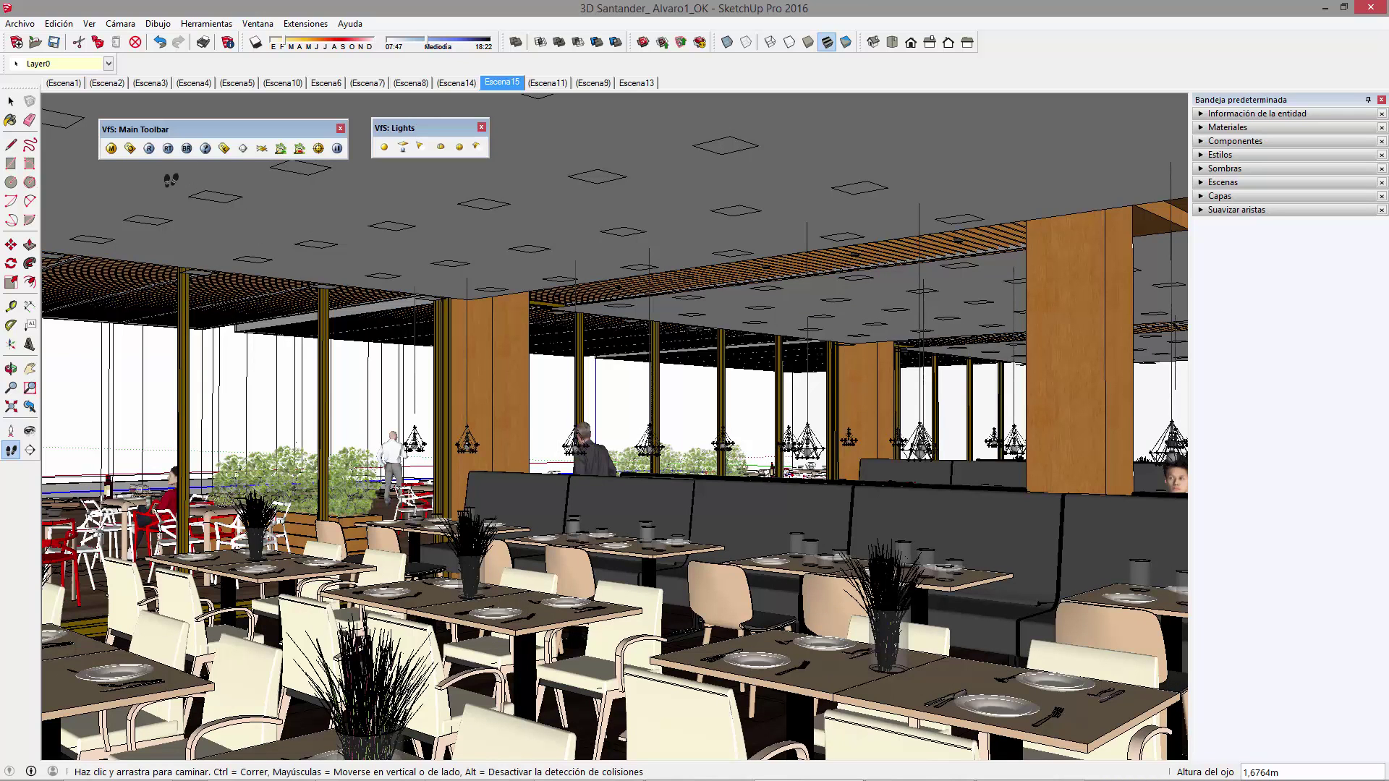
drag(420, 127, 510, 129)
drag(286, 130, 379, 128)
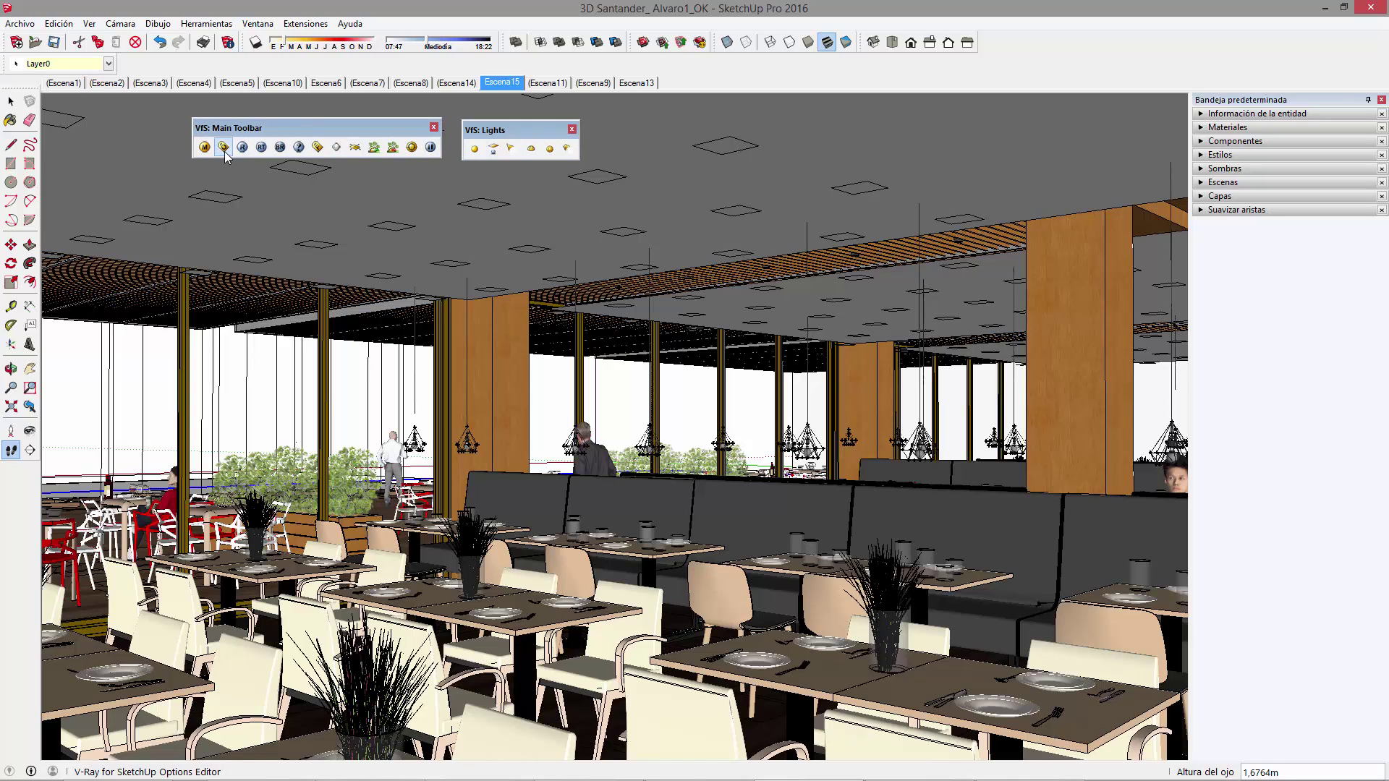
Open the V-Ray options editor with Output expanded and the window enlarged
click(225, 148)
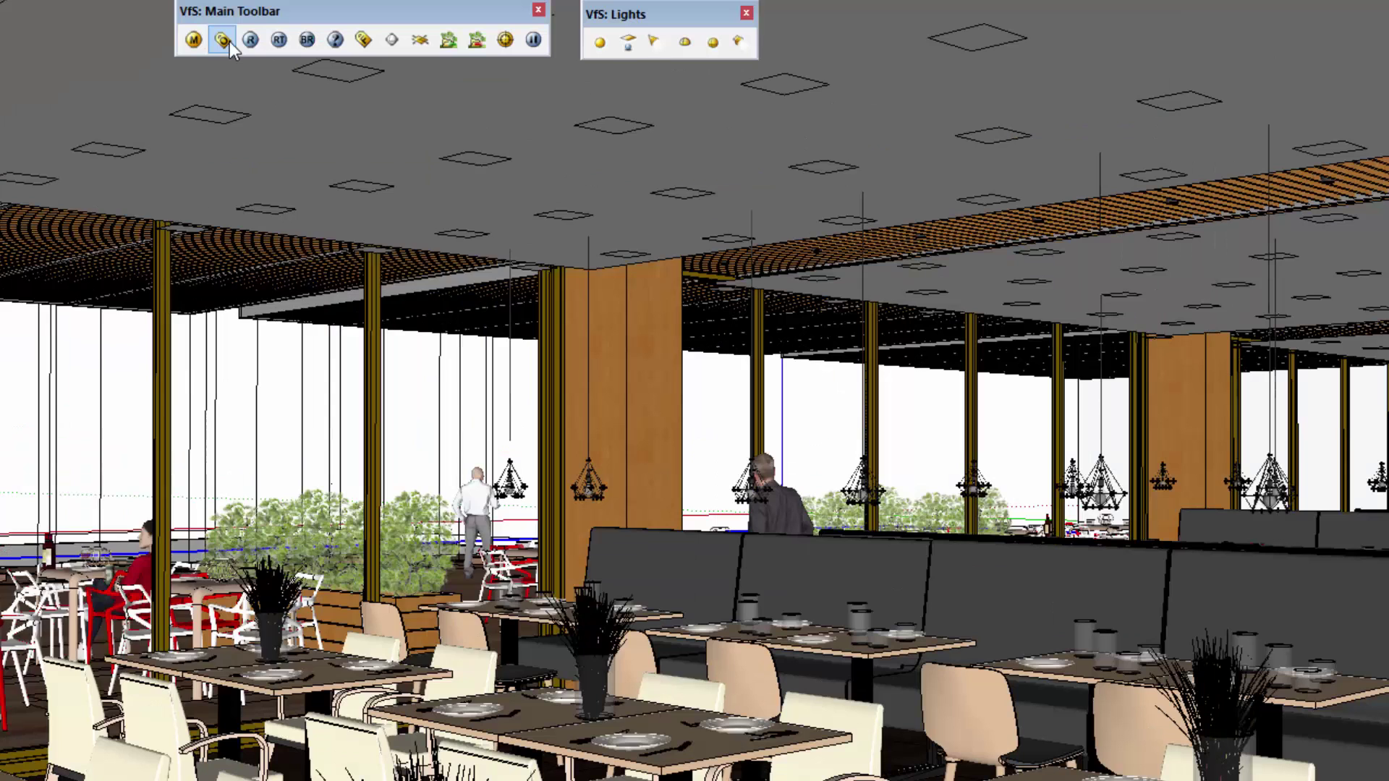
drag(382, 105, 458, 101)
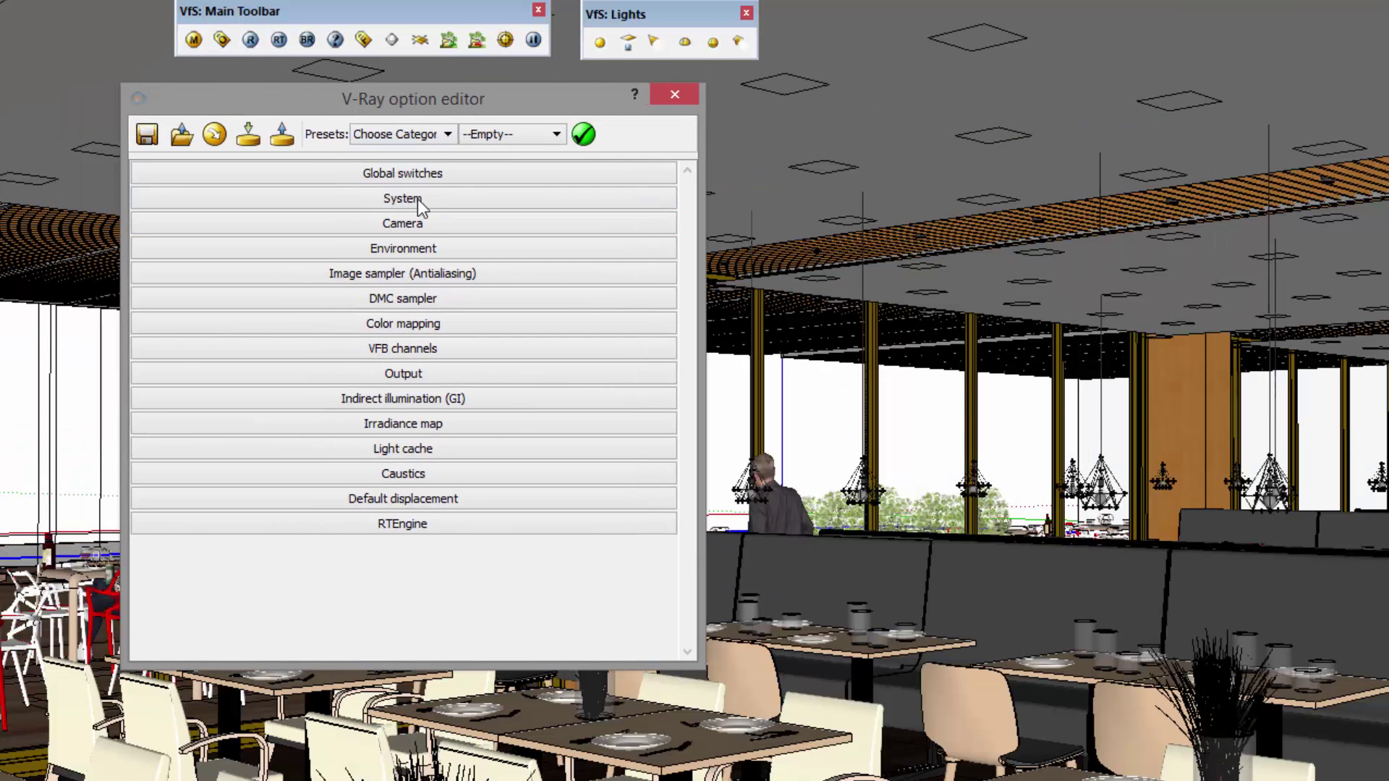
click(429, 375)
drag(484, 100, 433, 81)
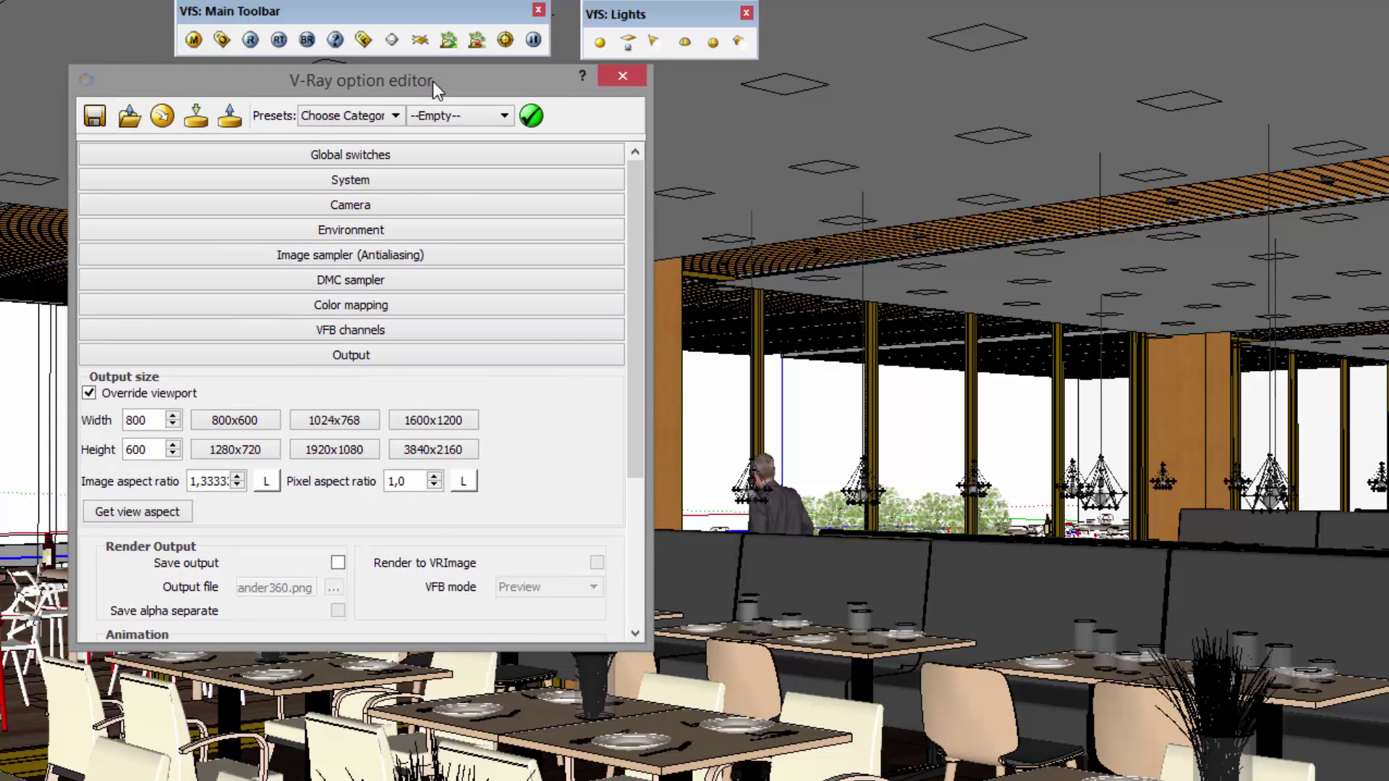
drag(648, 653, 647, 780)
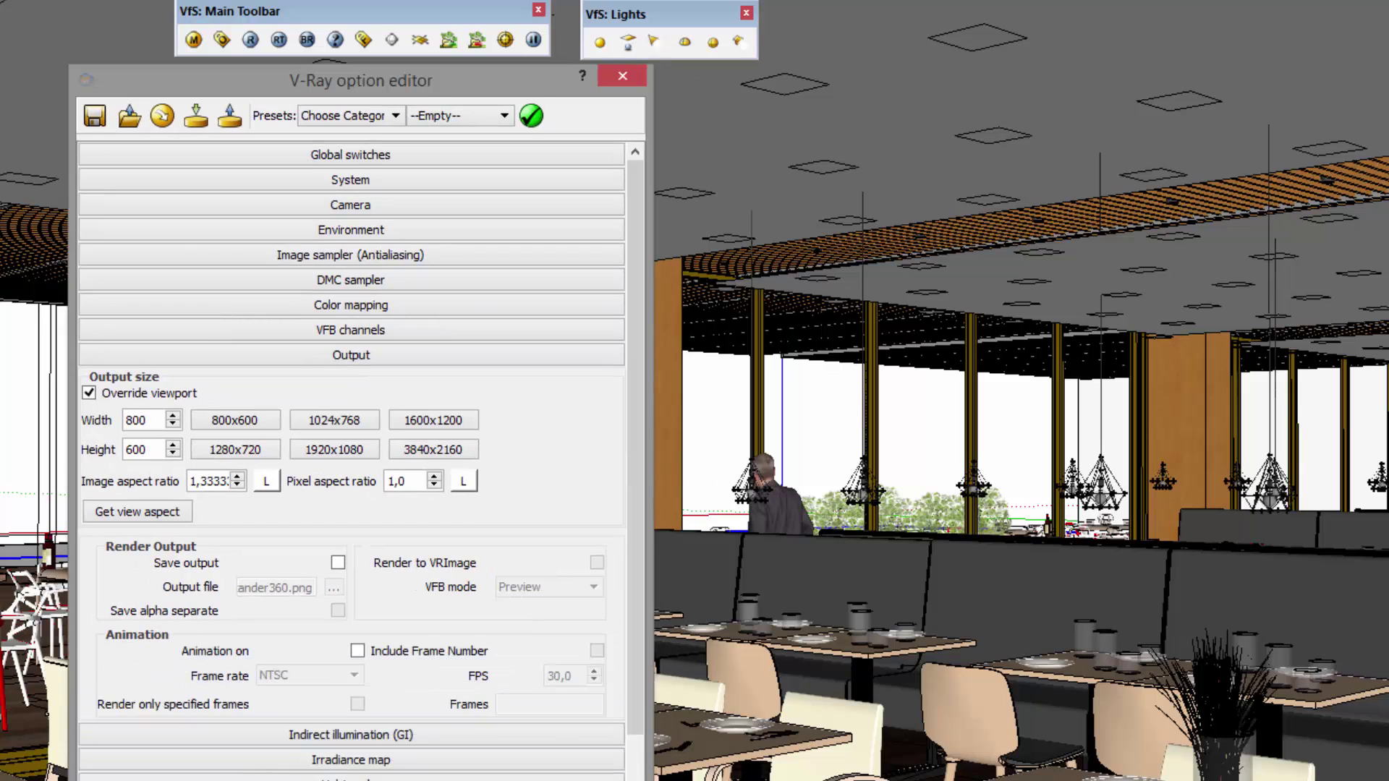
Set the image aspect ratio to 2, giving 800 × 400
click(194, 478)
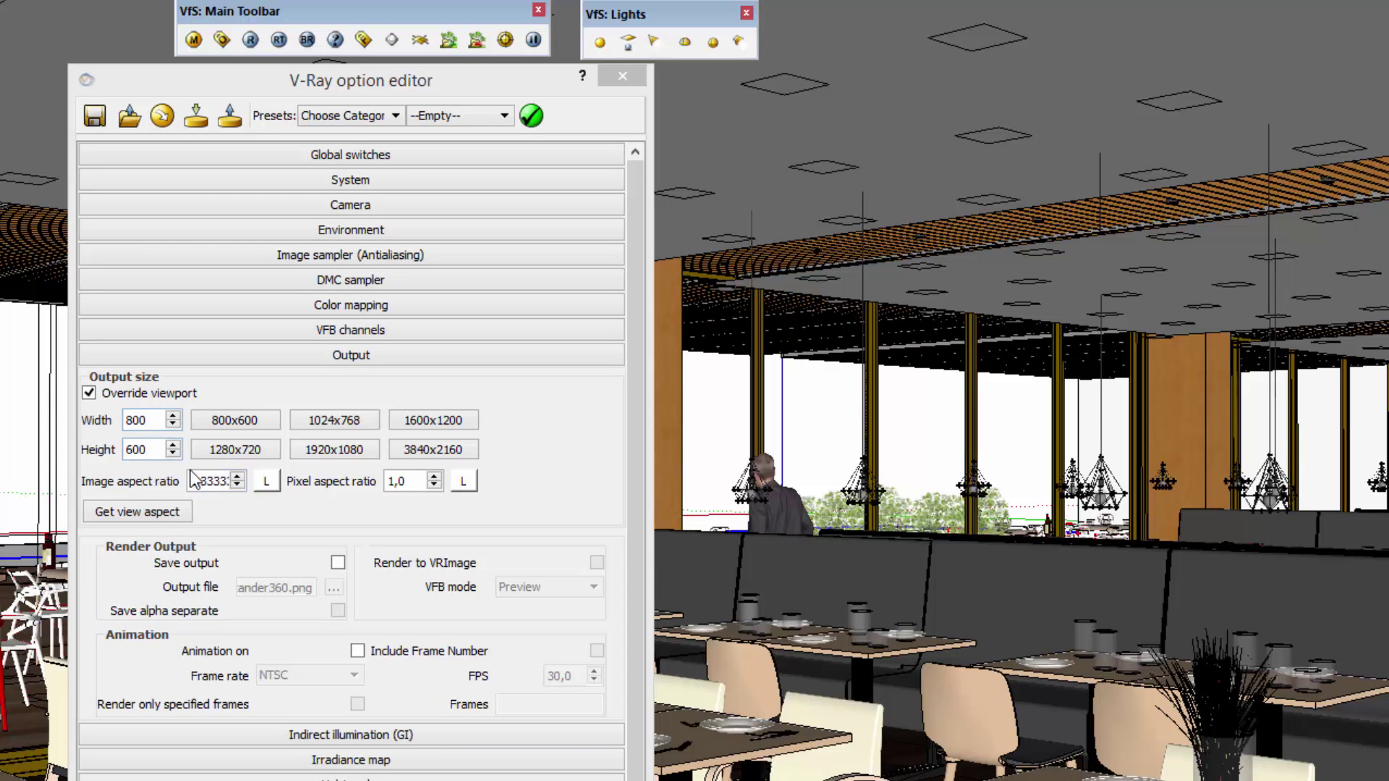
drag(192, 483, 255, 485)
text(2)
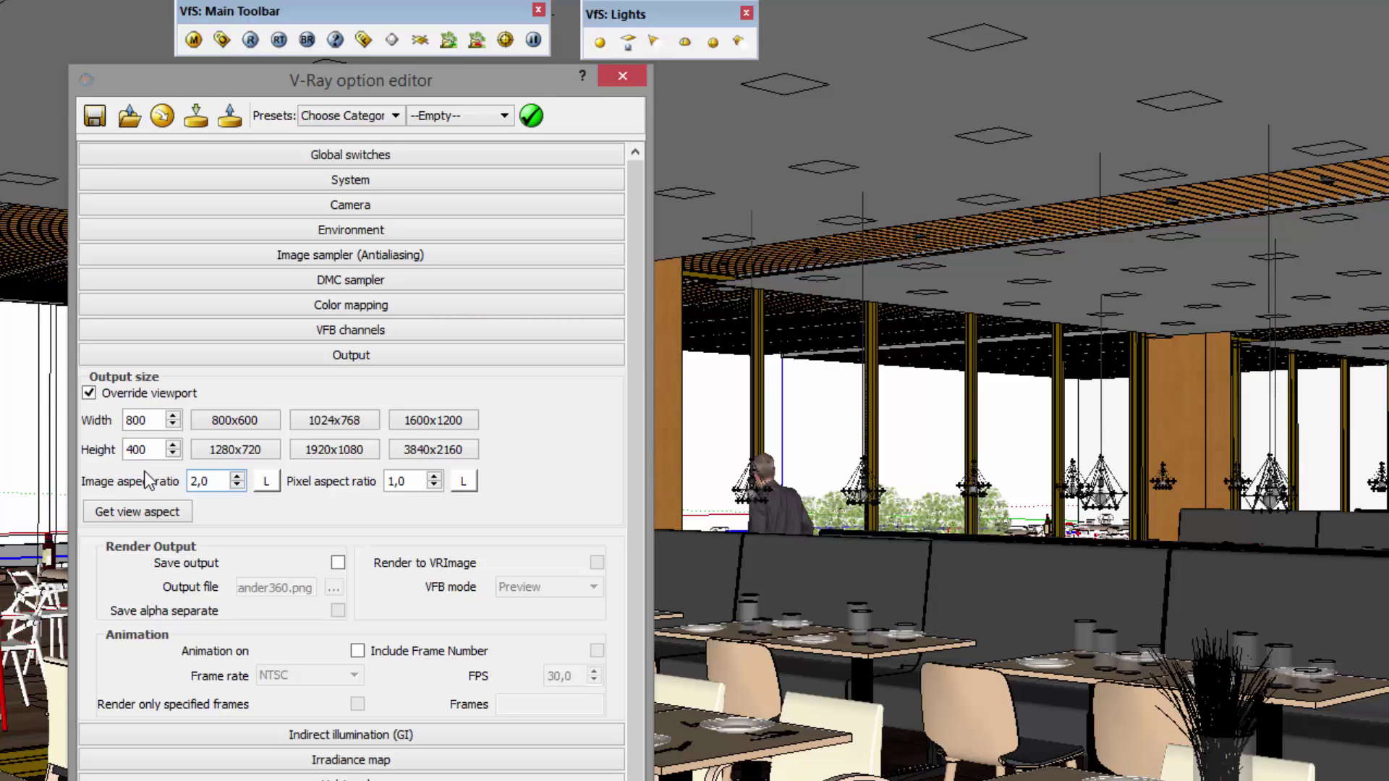
key(Return)
Lock the aspect ratio and set width to 6000 so height becomes 3000
click(266, 481)
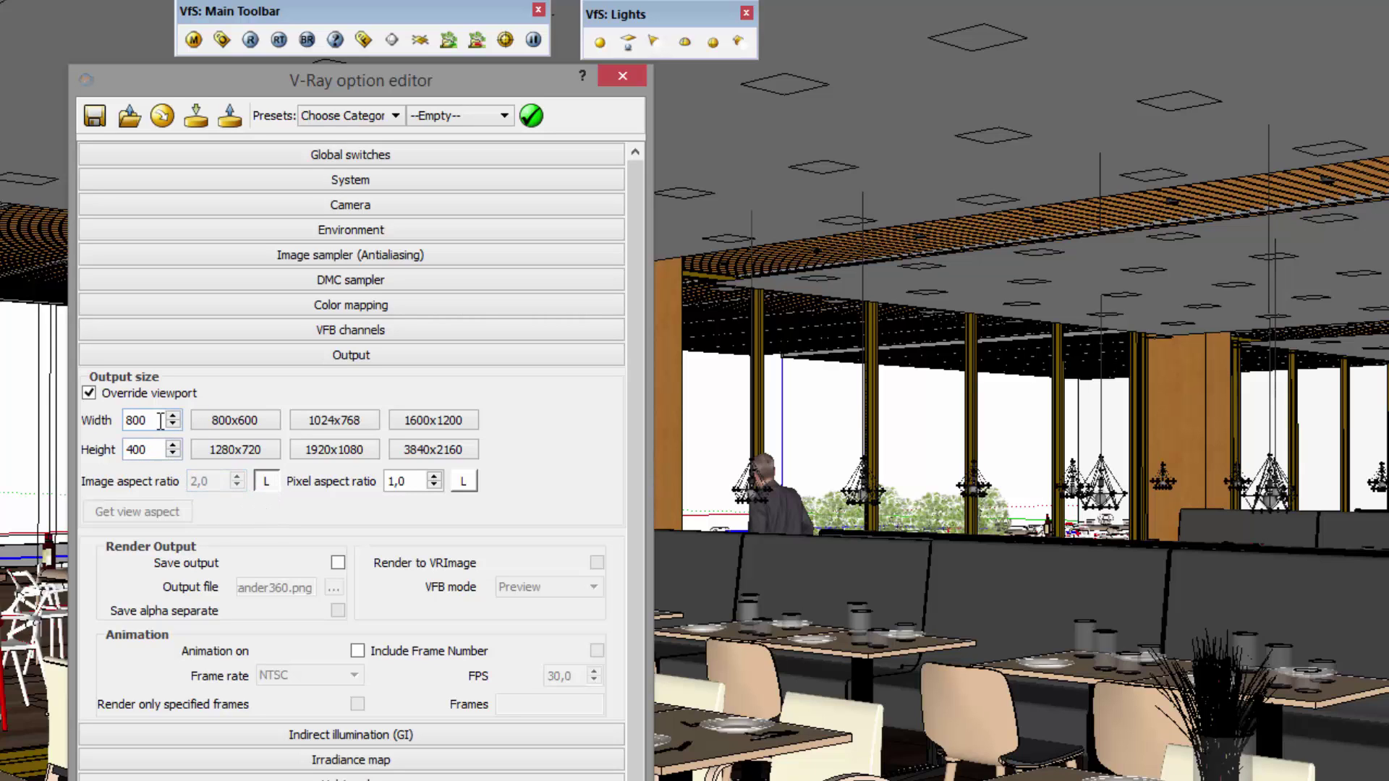
double_click(141, 421)
text(40)
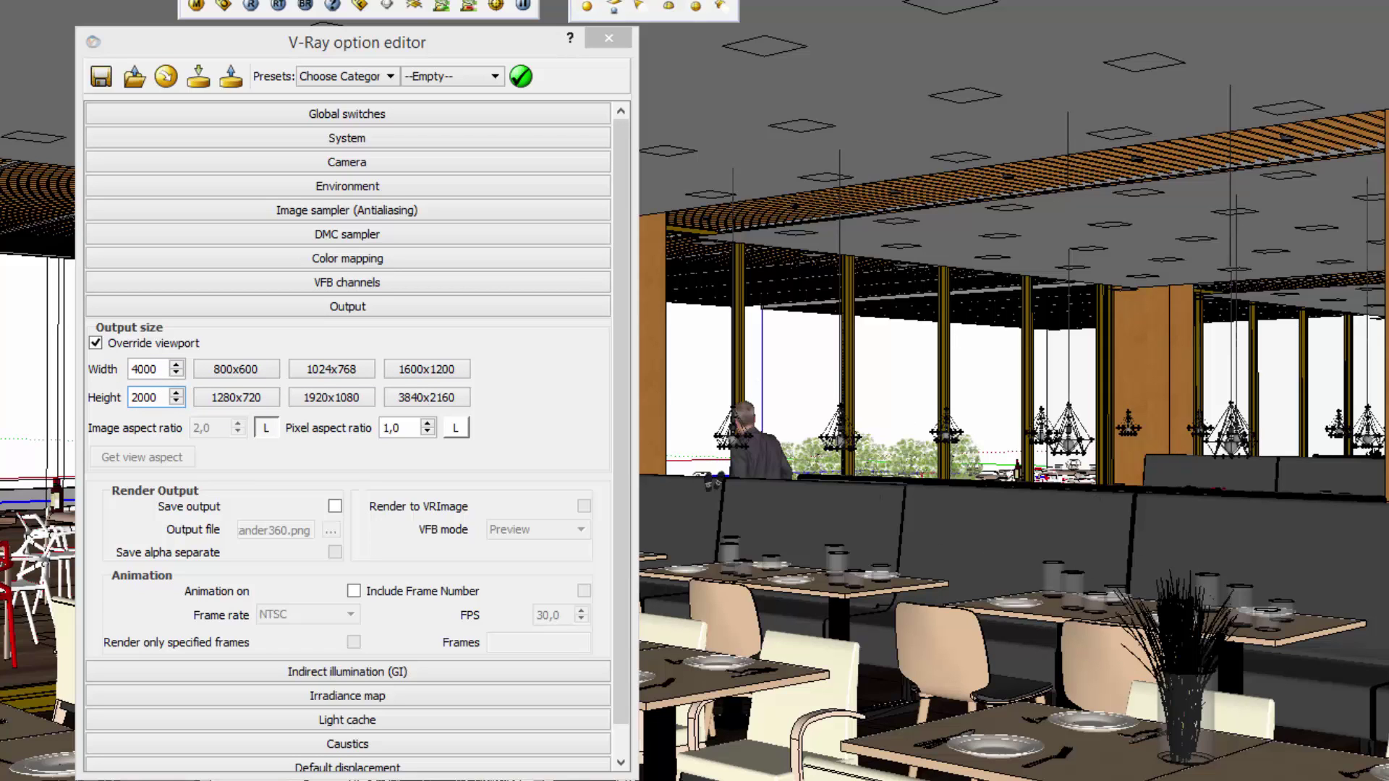
double_click(167, 369)
text(60)
double_click(164, 369)
text(5000)
click(159, 400)
click(134, 369)
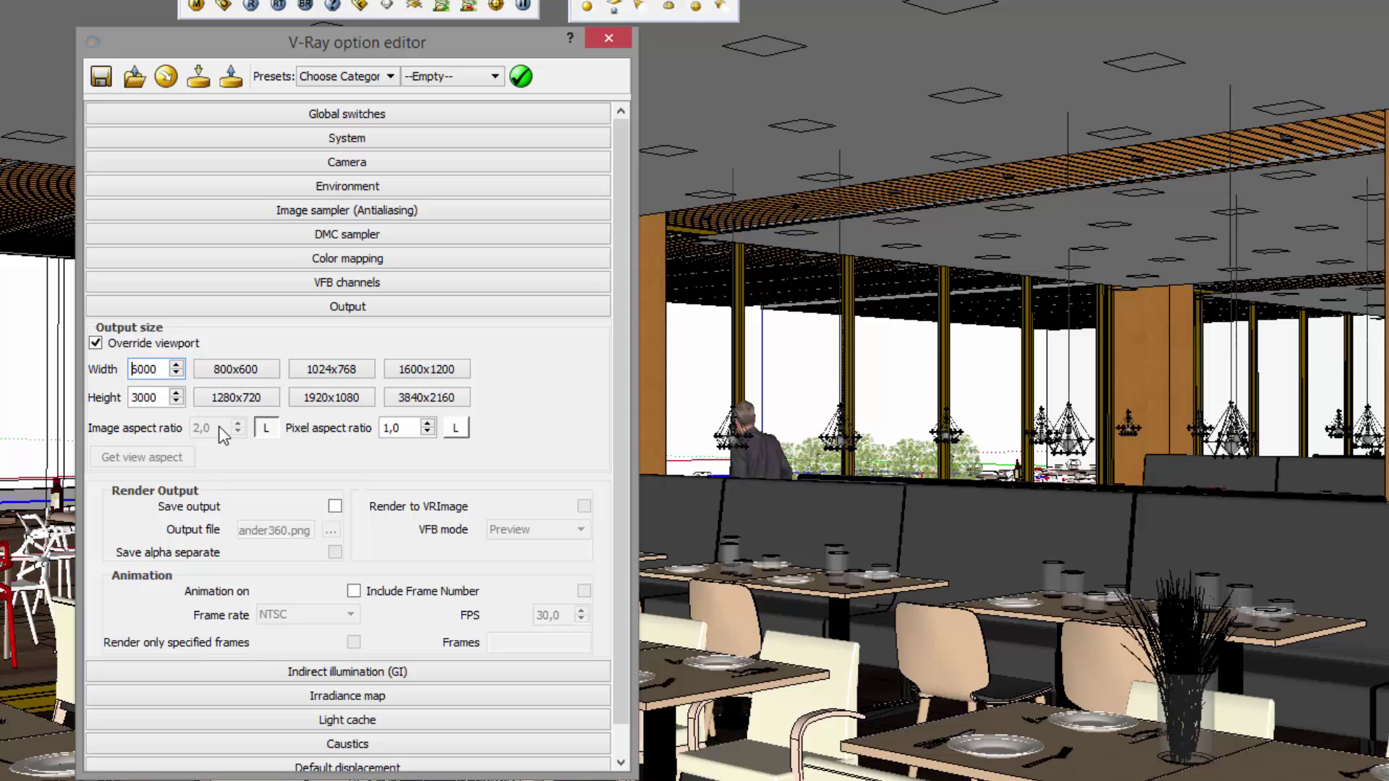
click(416, 309)
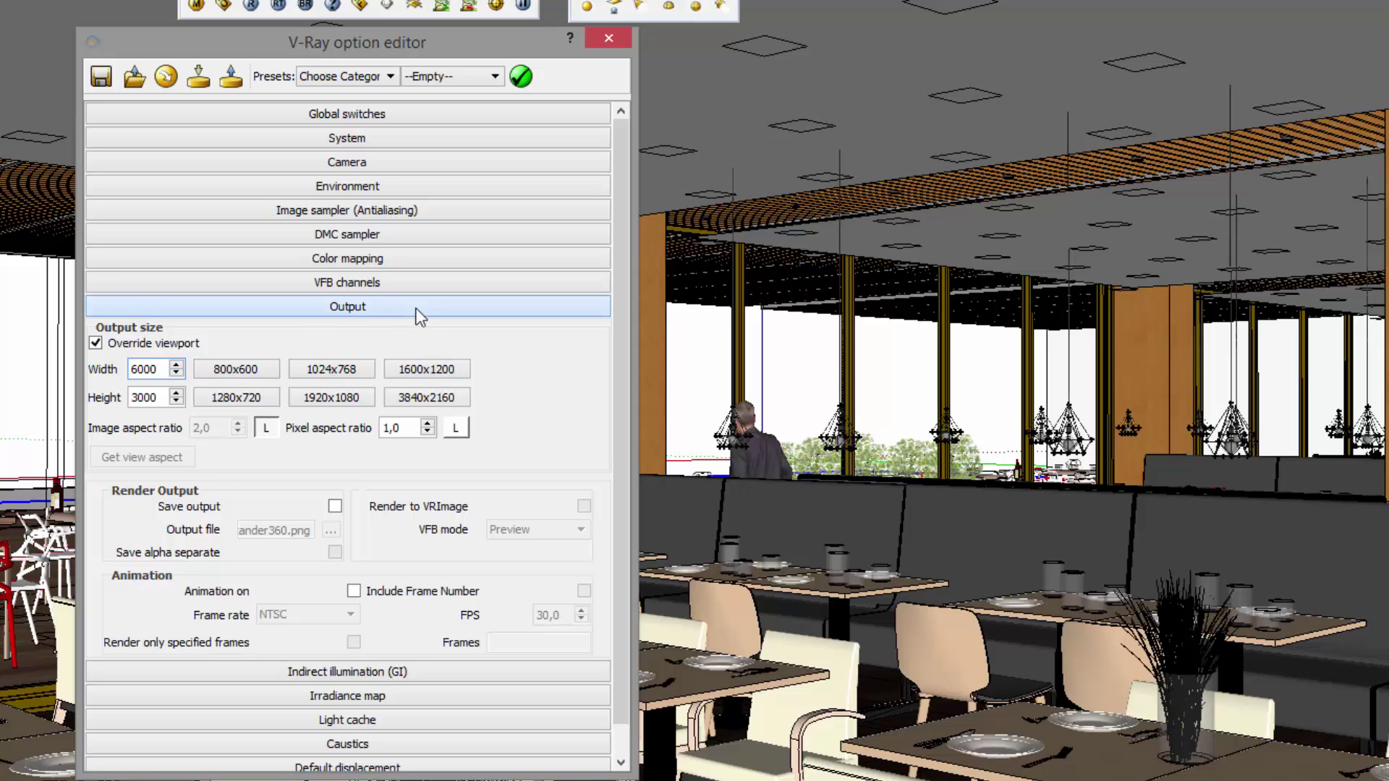
Set the V-Ray camera type to Spherical with field of view overridden to 360
click(459, 162)
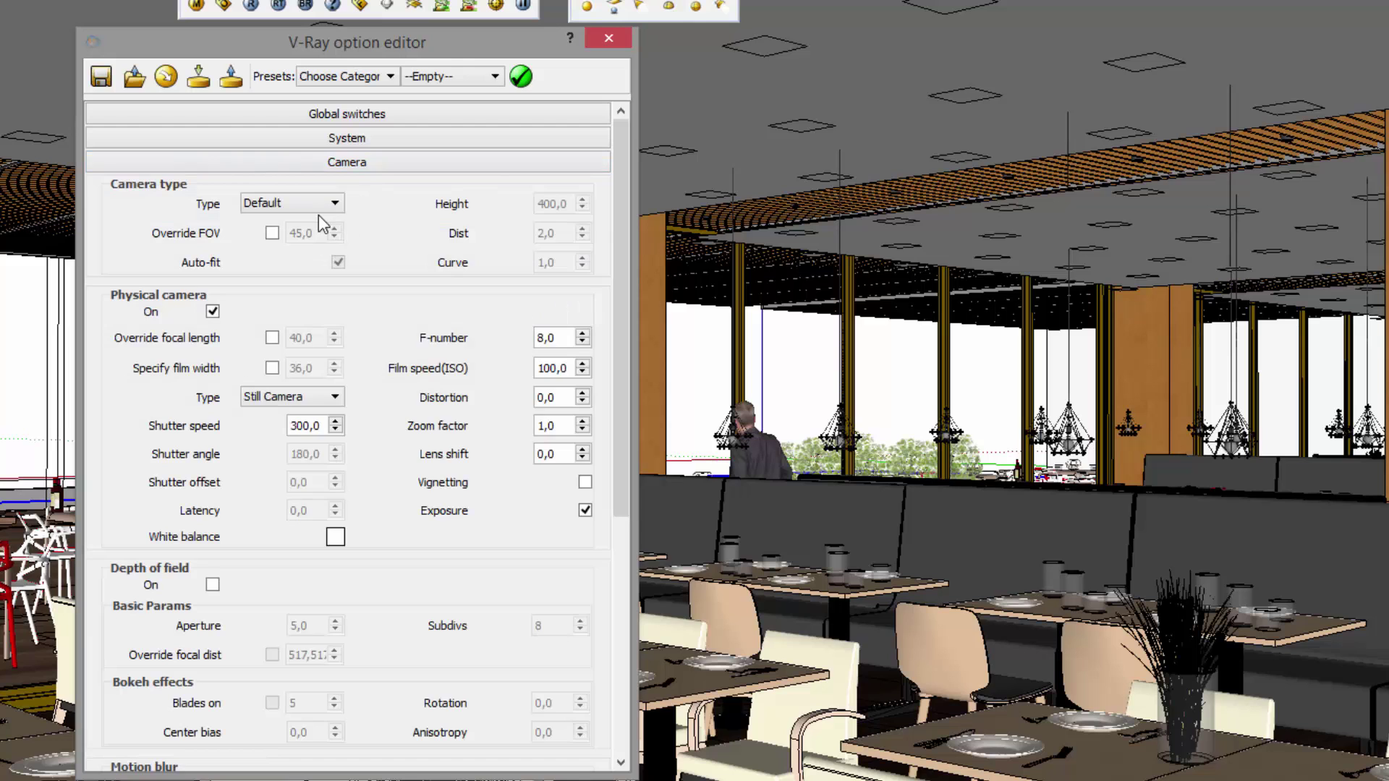
mouse_move(289, 202)
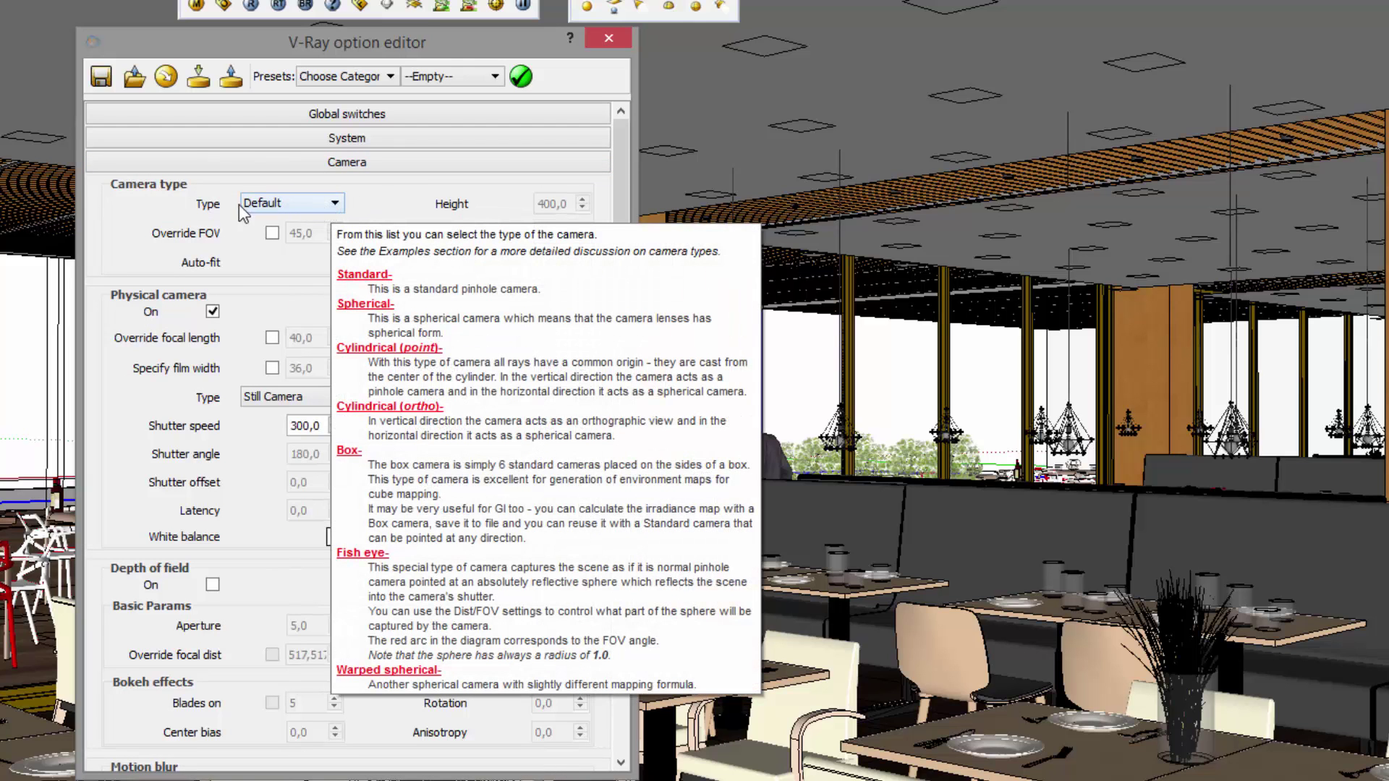
click(249, 205)
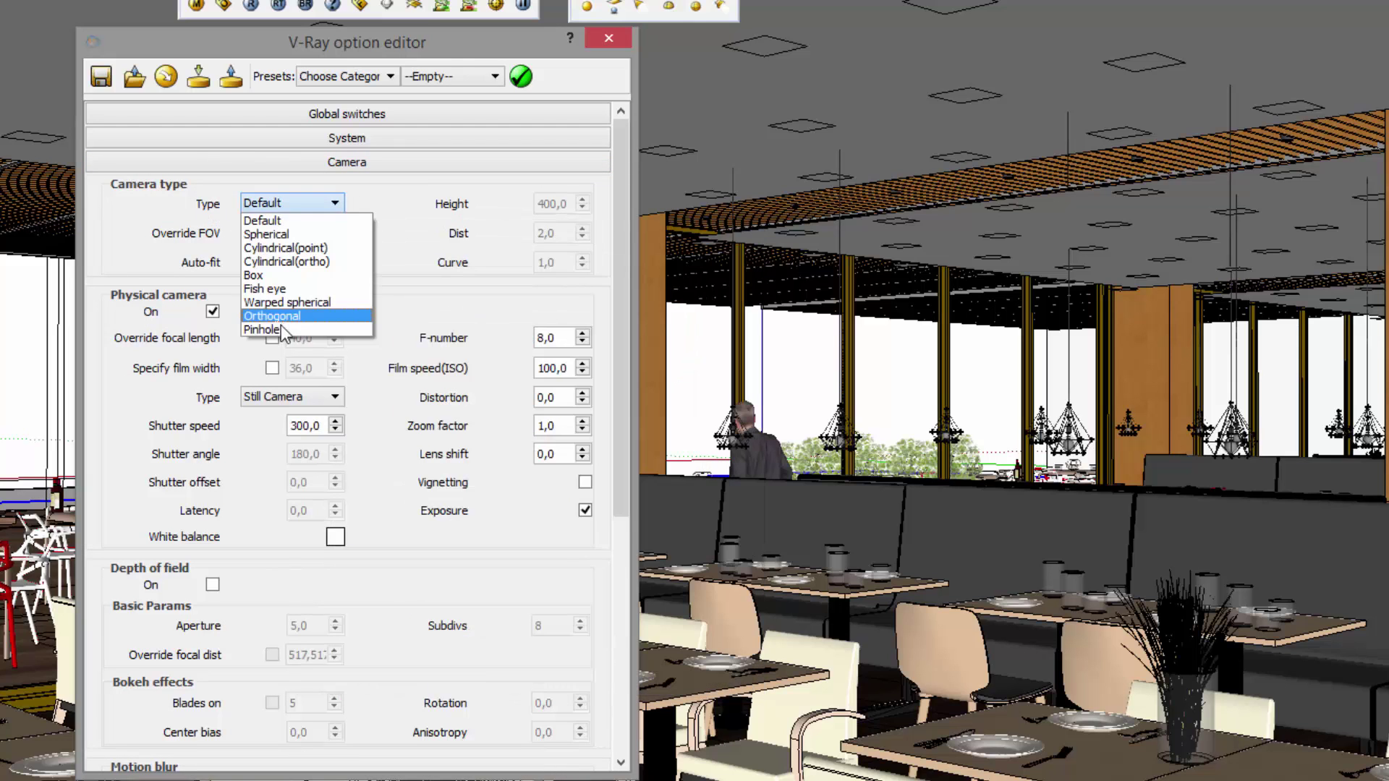
click(286, 235)
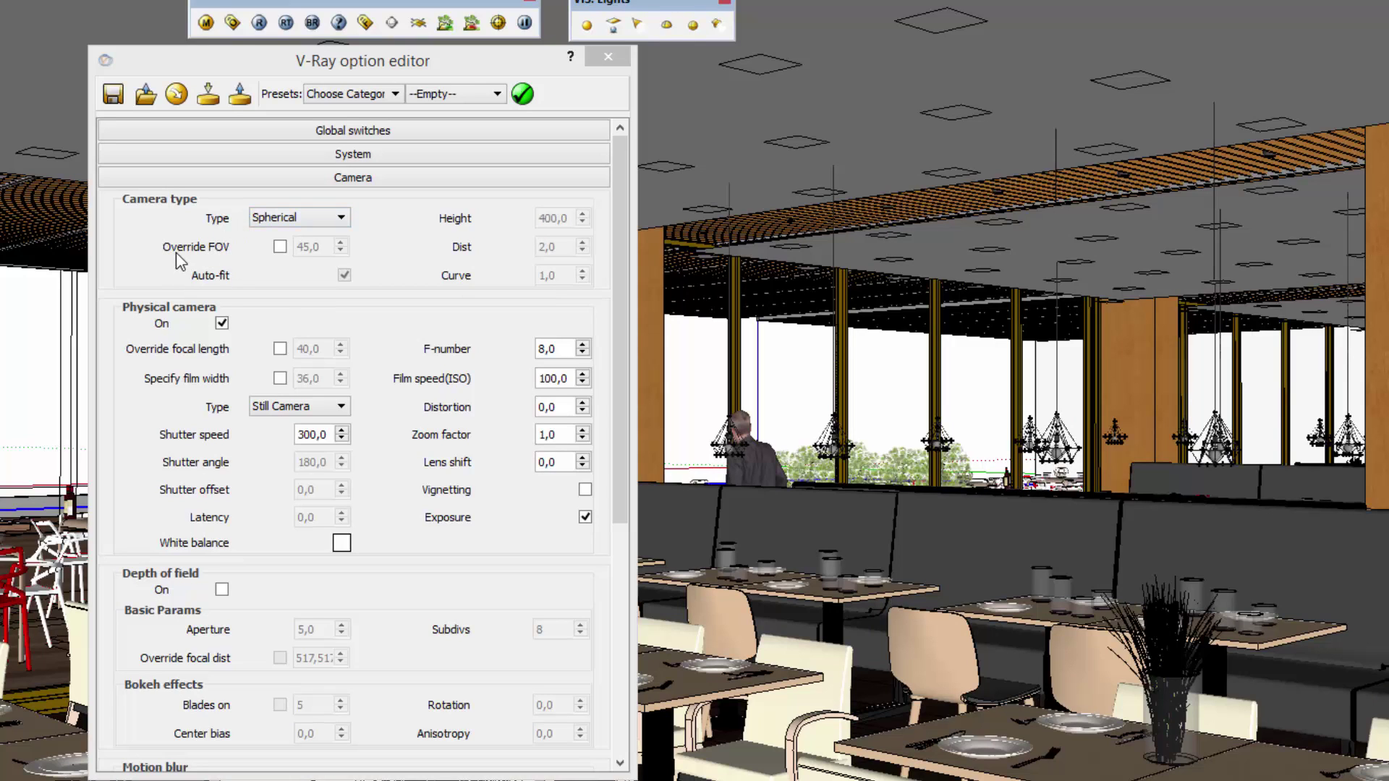
click(280, 247)
drag(324, 250, 246, 246)
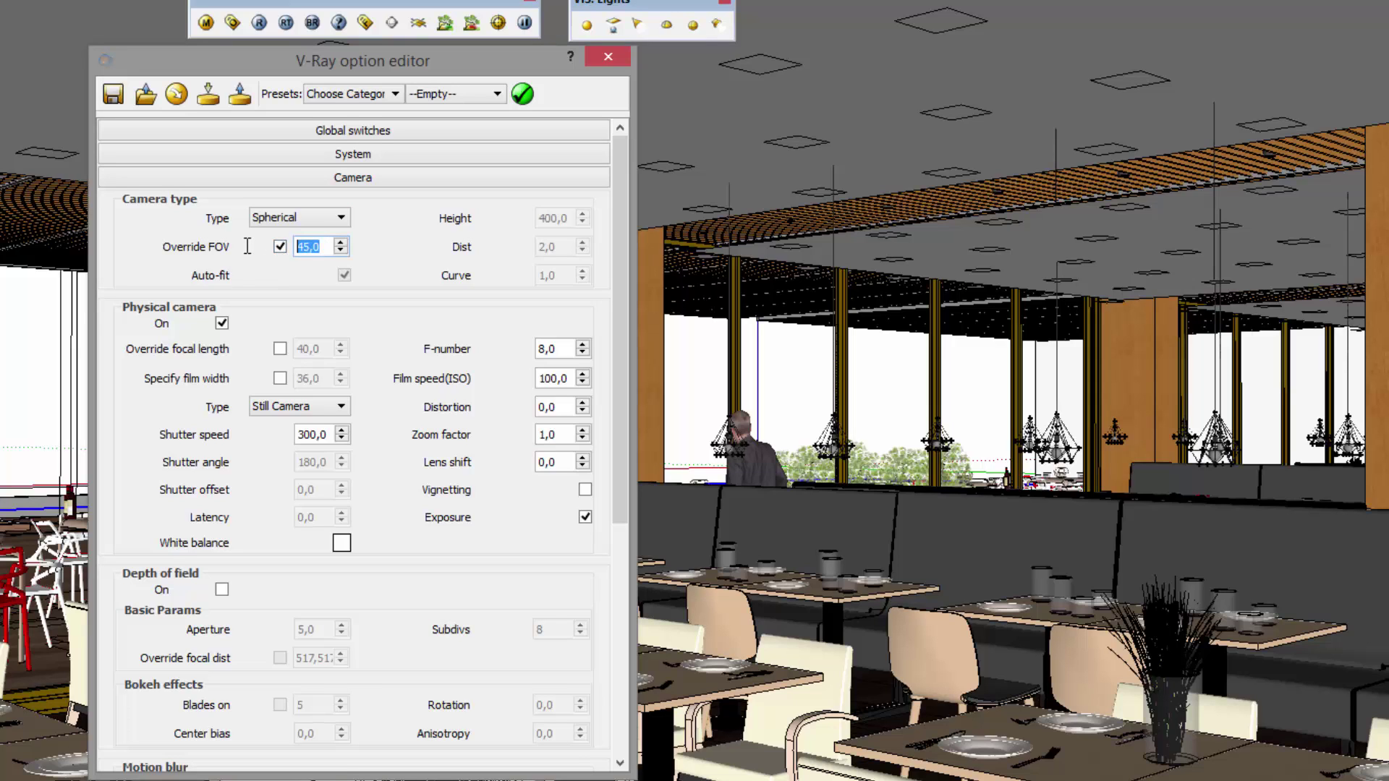
text(360)
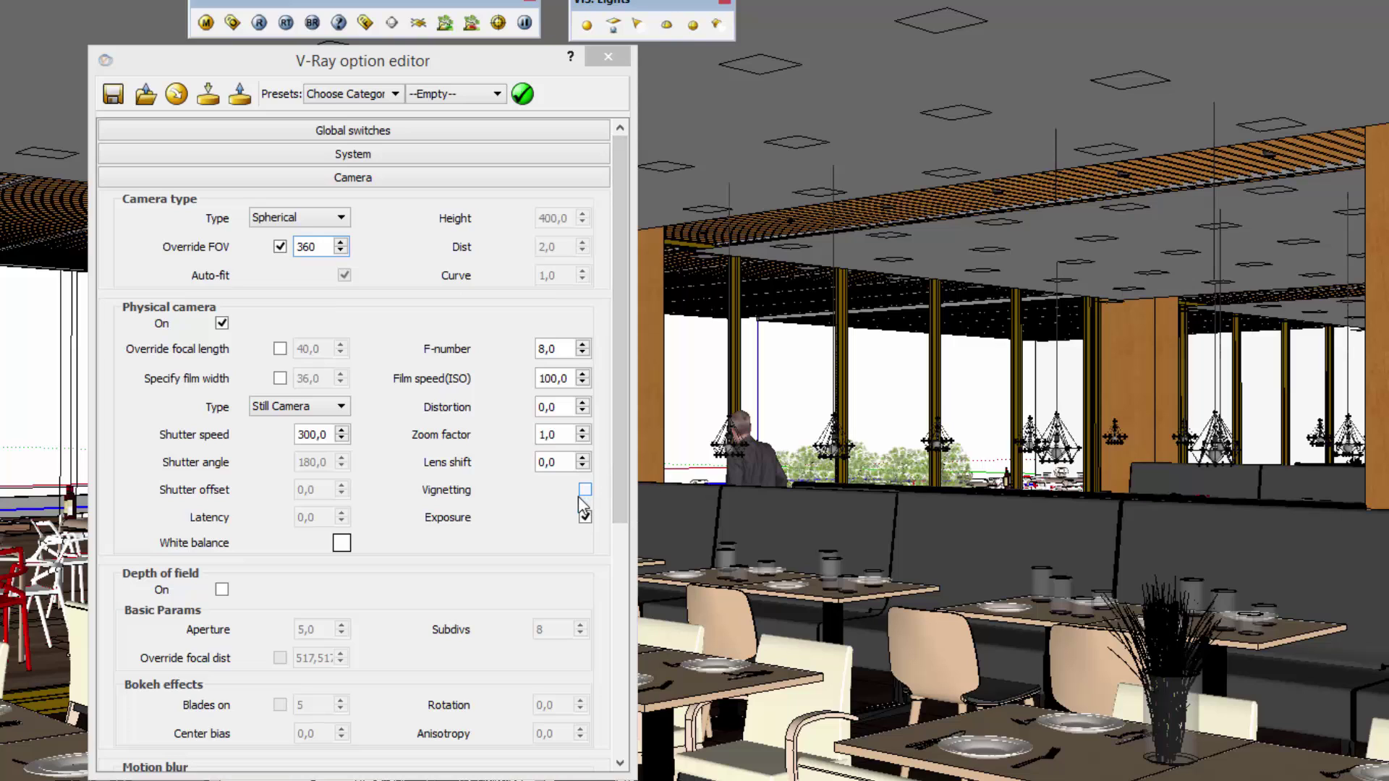
click(513, 179)
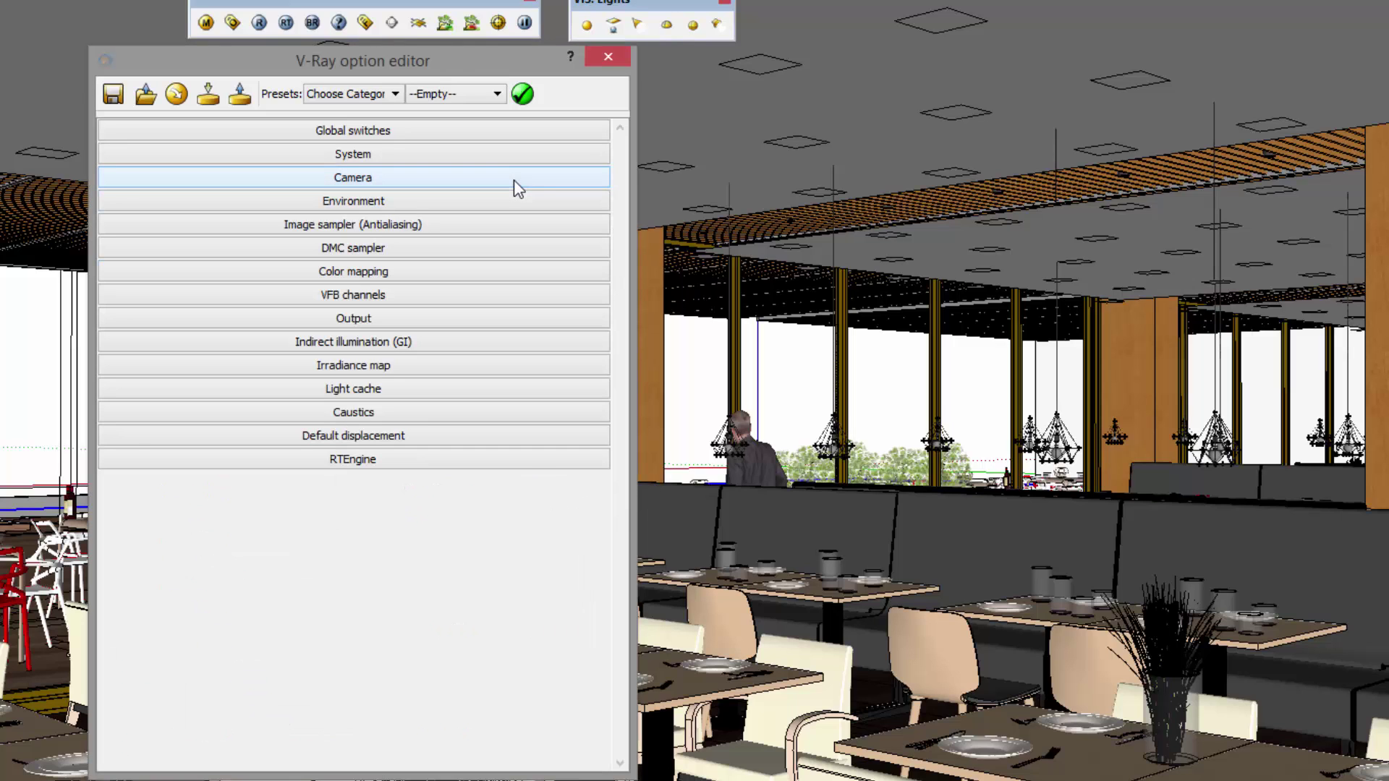
Review light cache subdivs 800 and irradiance map rates -3/-2, folding both rollouts away
mouse_move(513, 62)
mouse_down()
mouse_move(531, 64)
mouse_move(537, 93)
mouse_up()
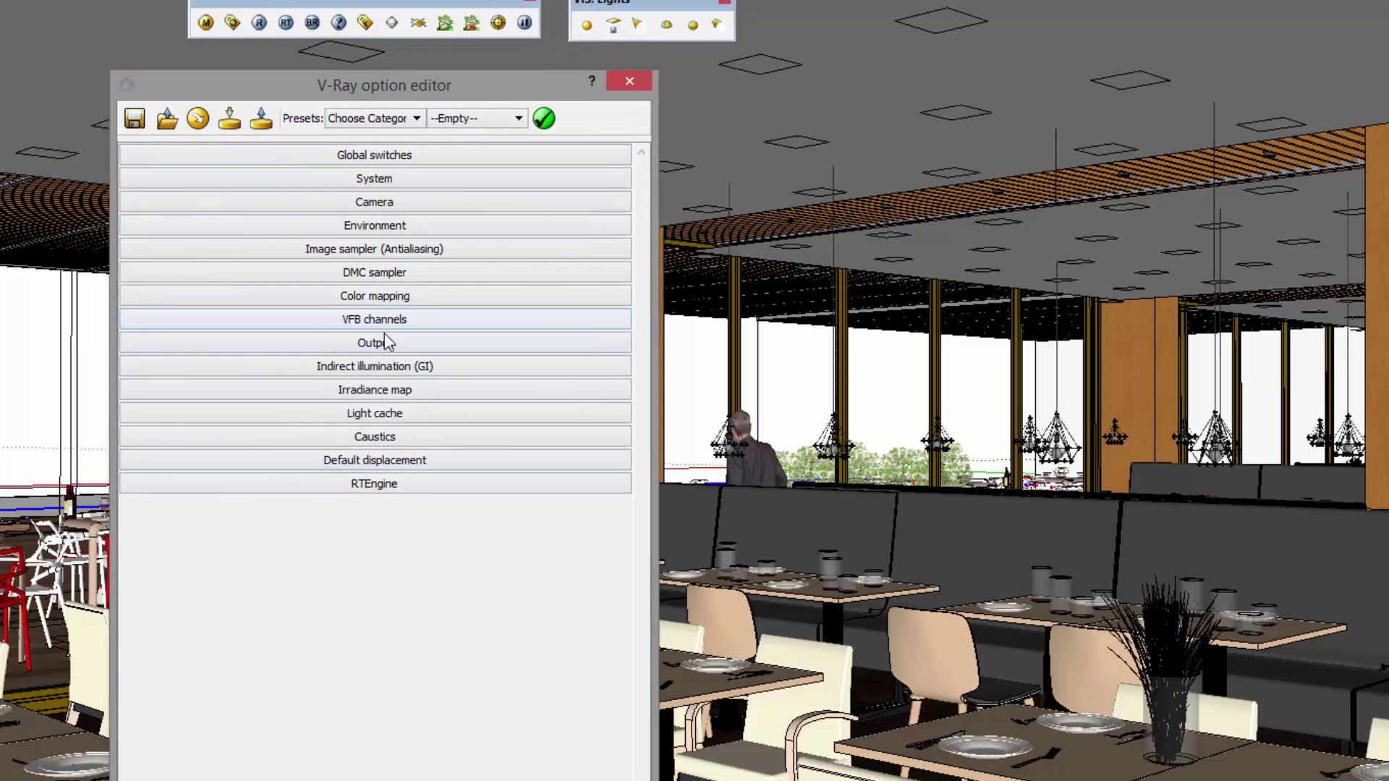
click(386, 418)
drag(348, 451, 298, 454)
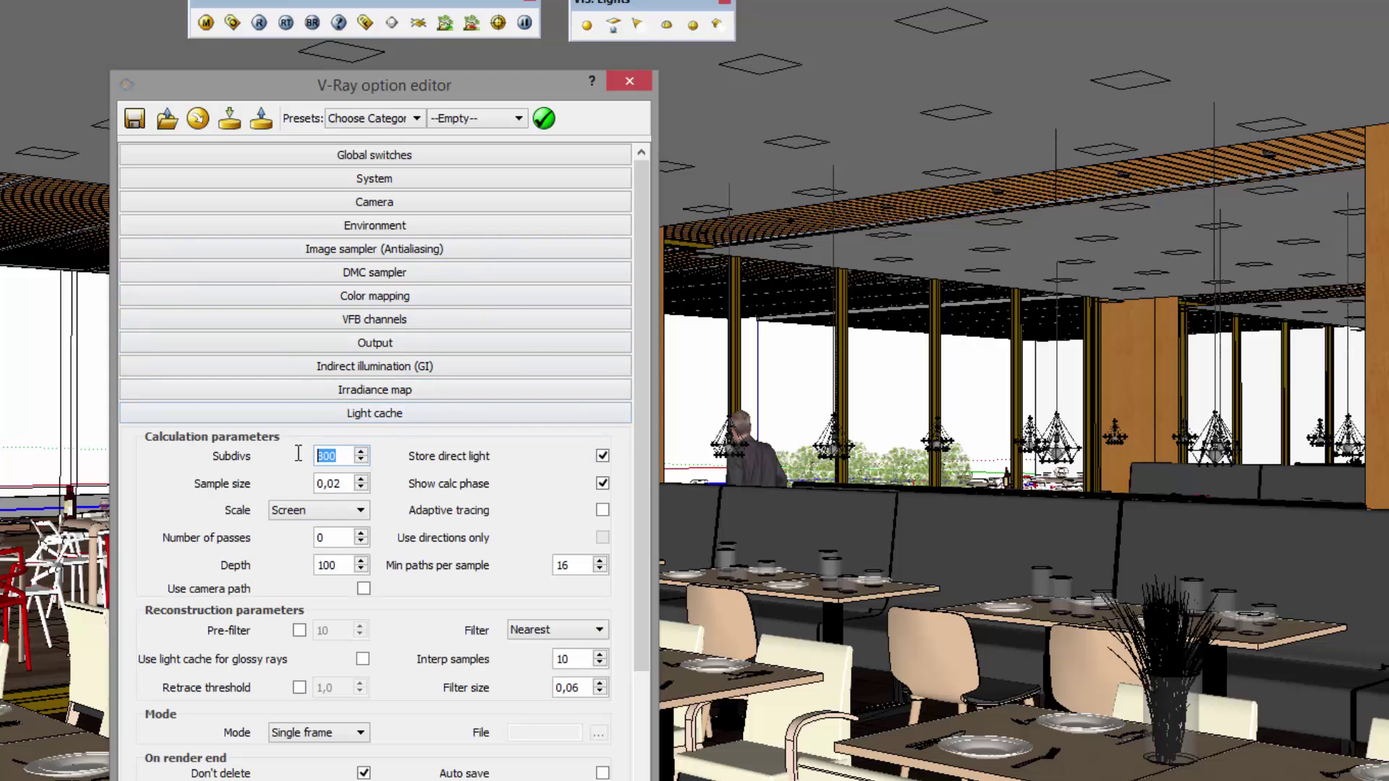
click(364, 414)
click(371, 397)
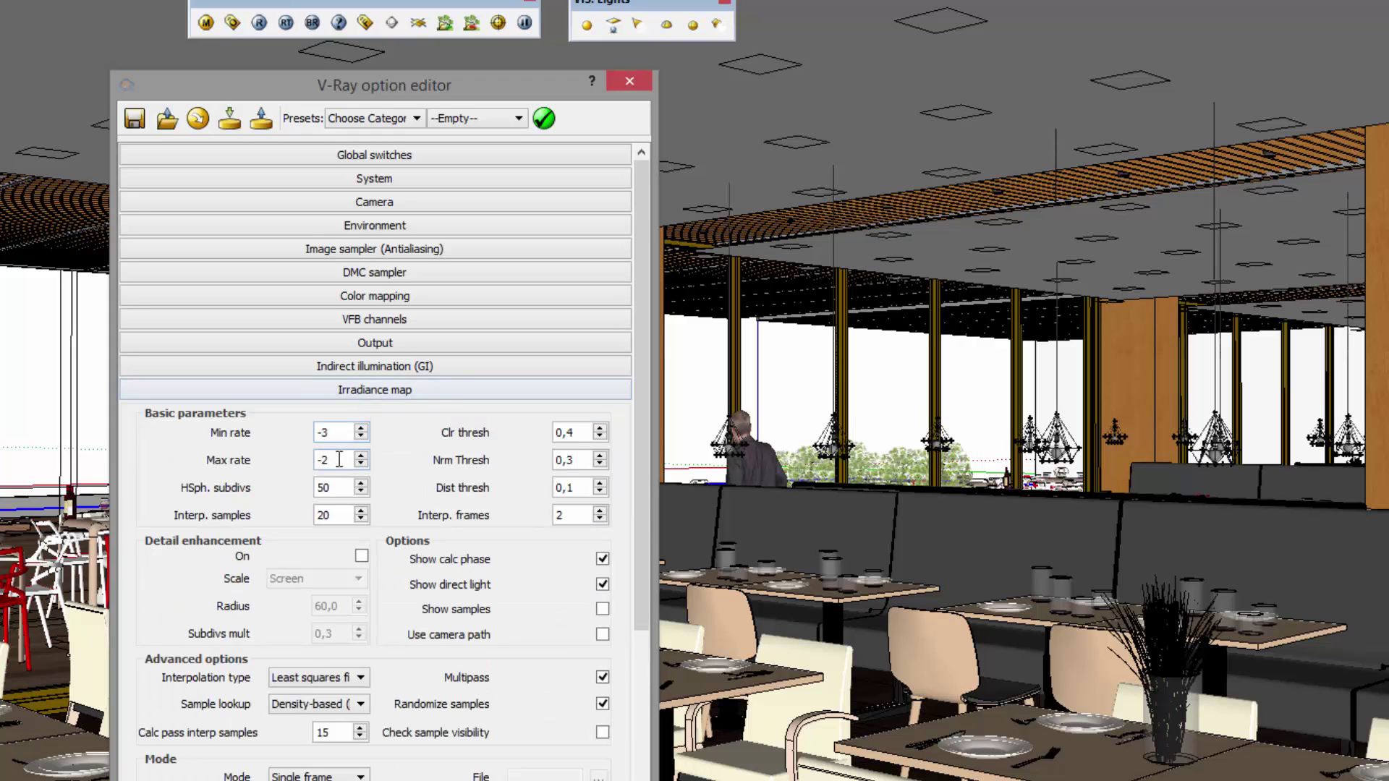
click(376, 396)
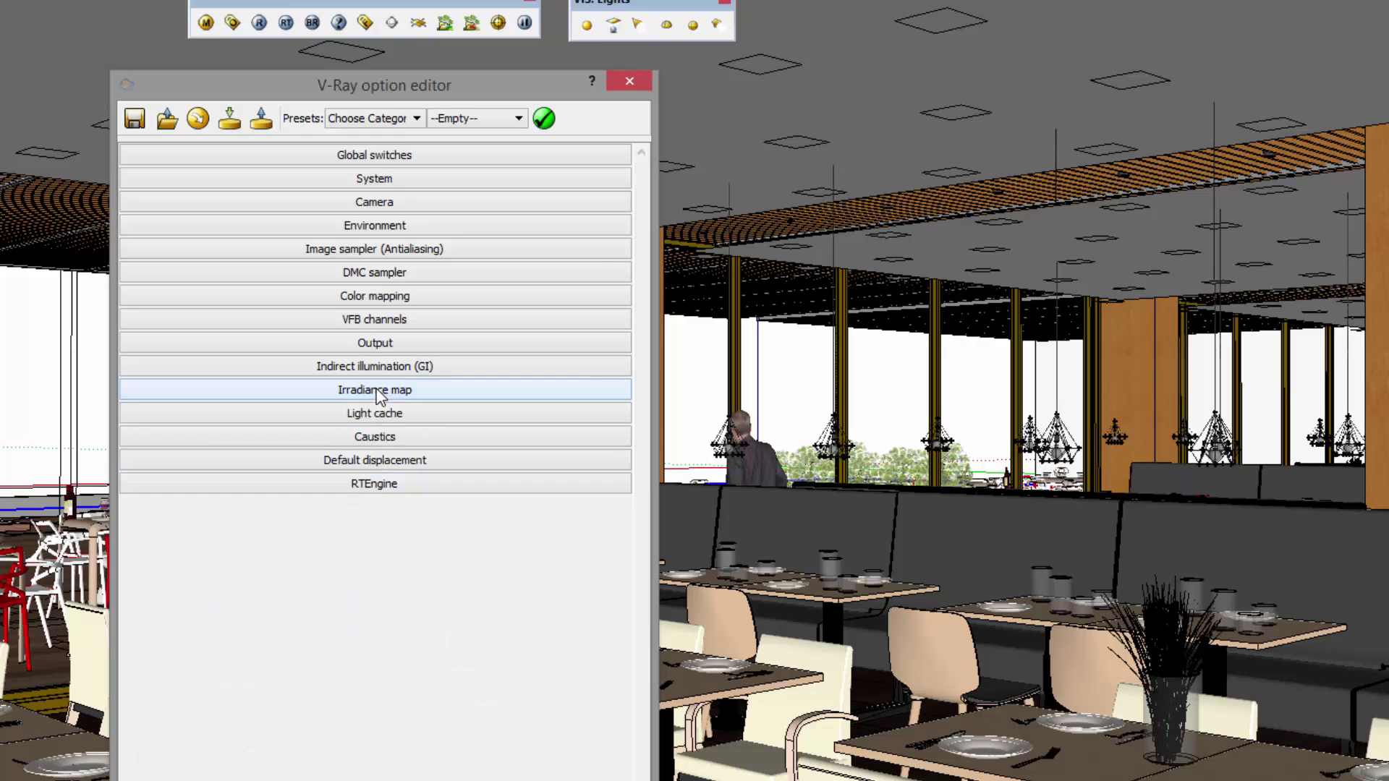
Confirm the Spherical 360° camera and 6000 × 3000 output, then close the V-Ray options
click(393, 202)
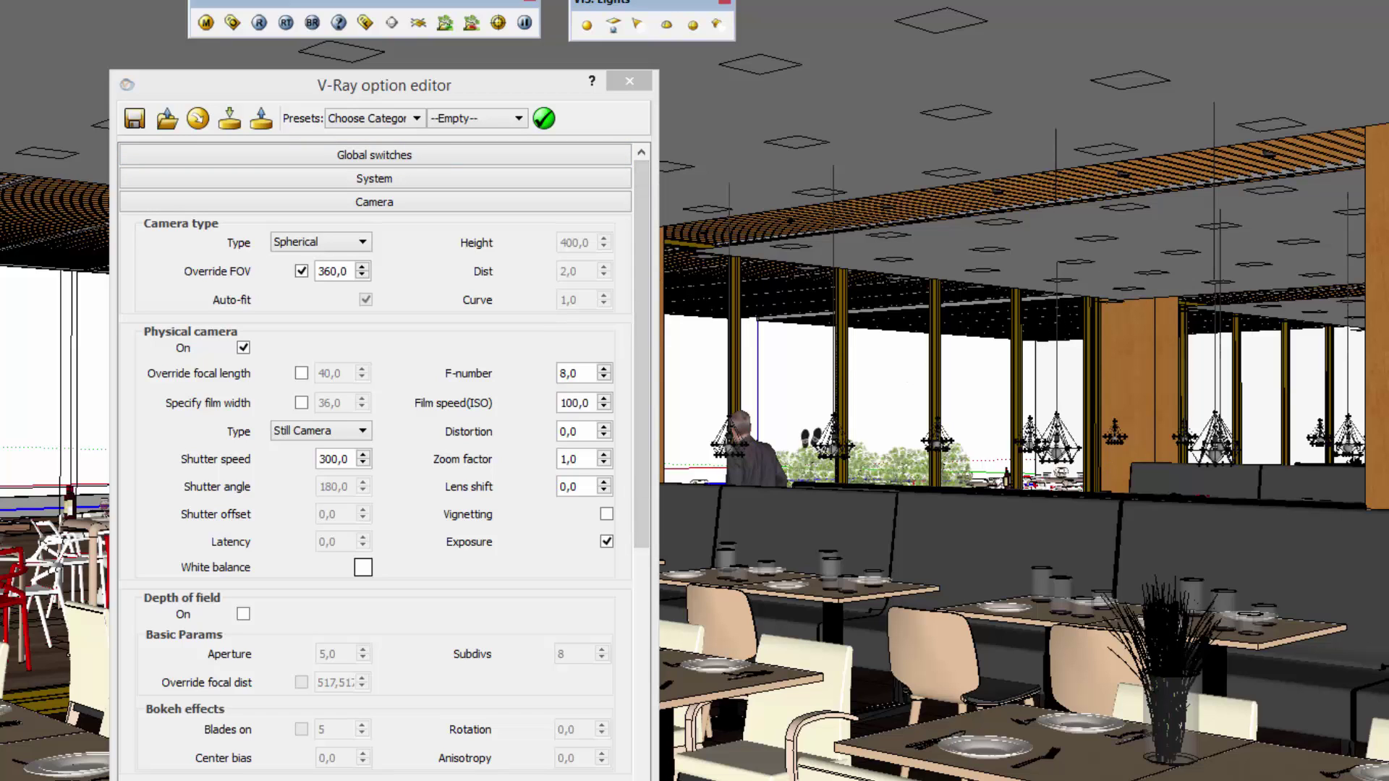
click(465, 204)
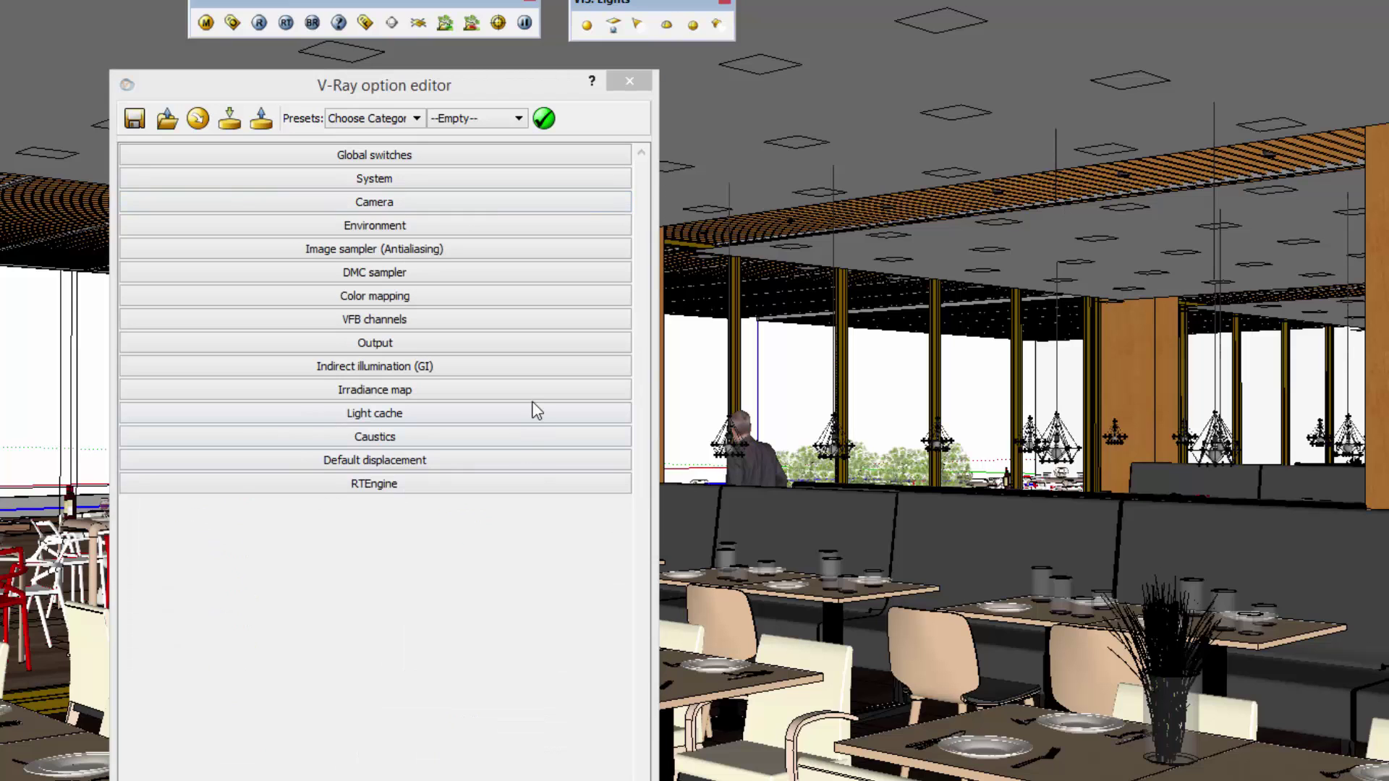
click(404, 345)
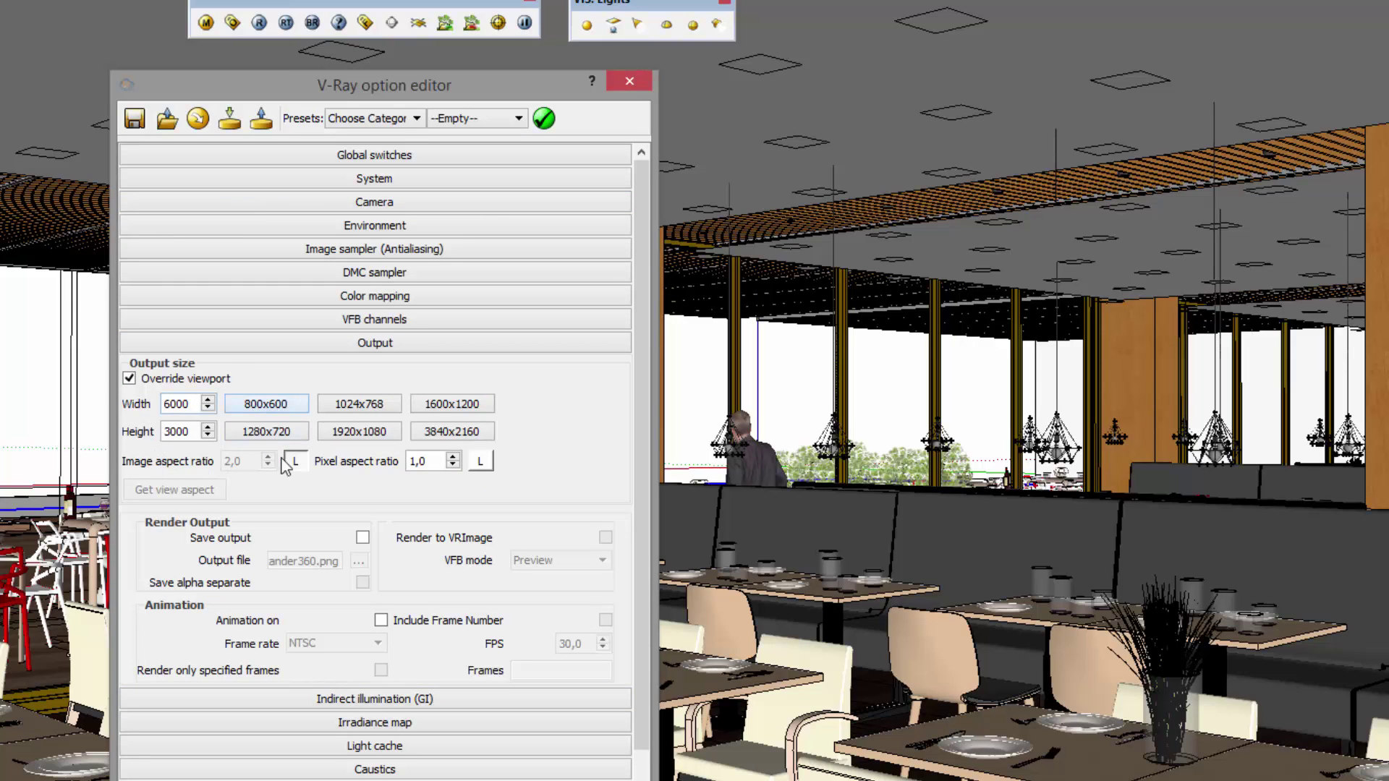
click(344, 343)
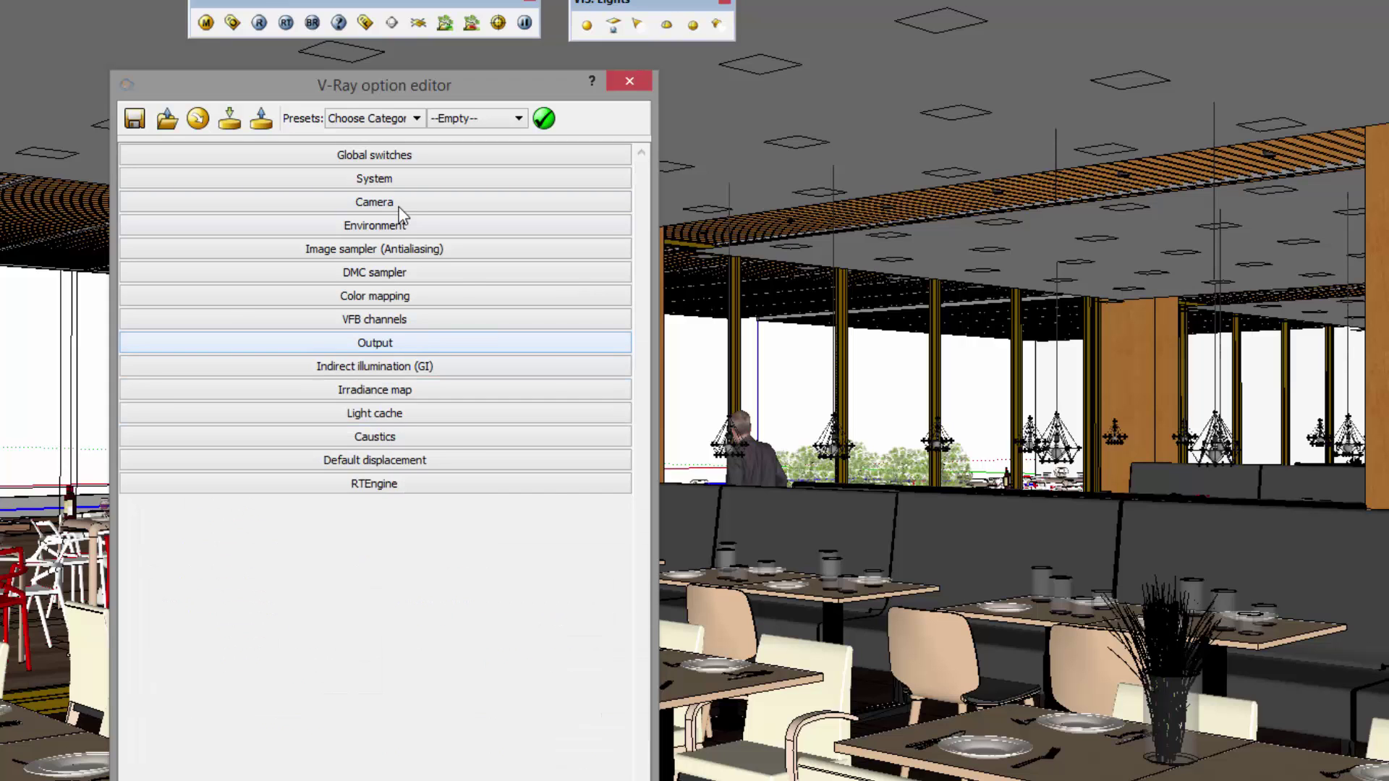
click(402, 202)
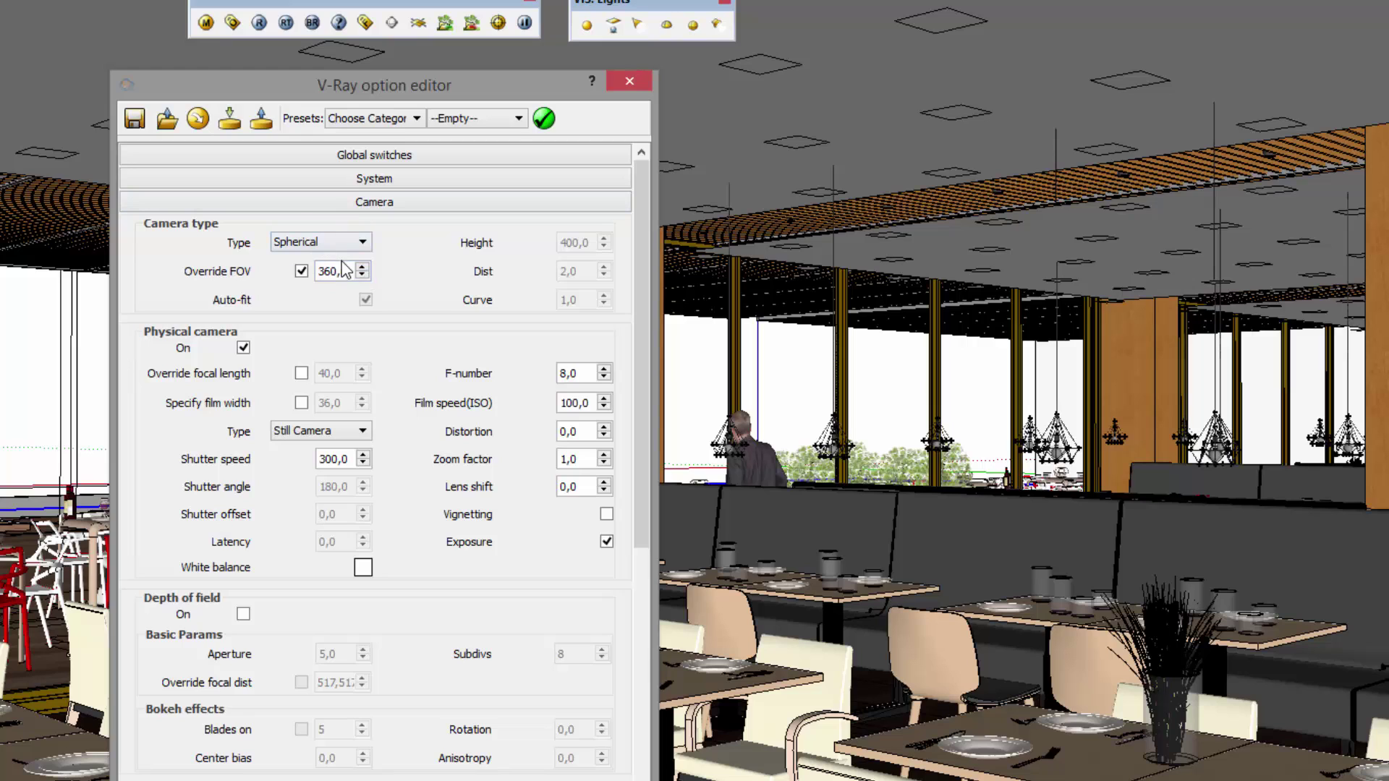
click(503, 202)
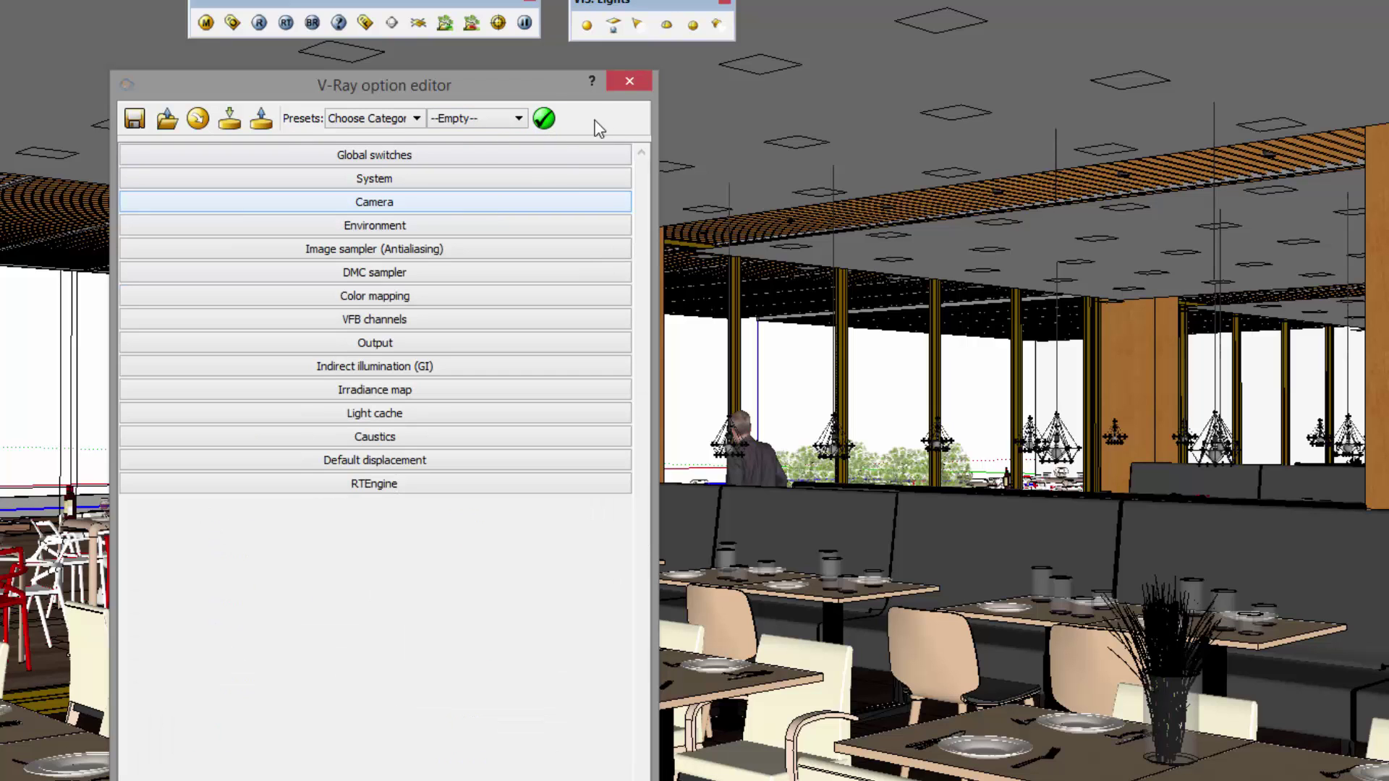
click(627, 82)
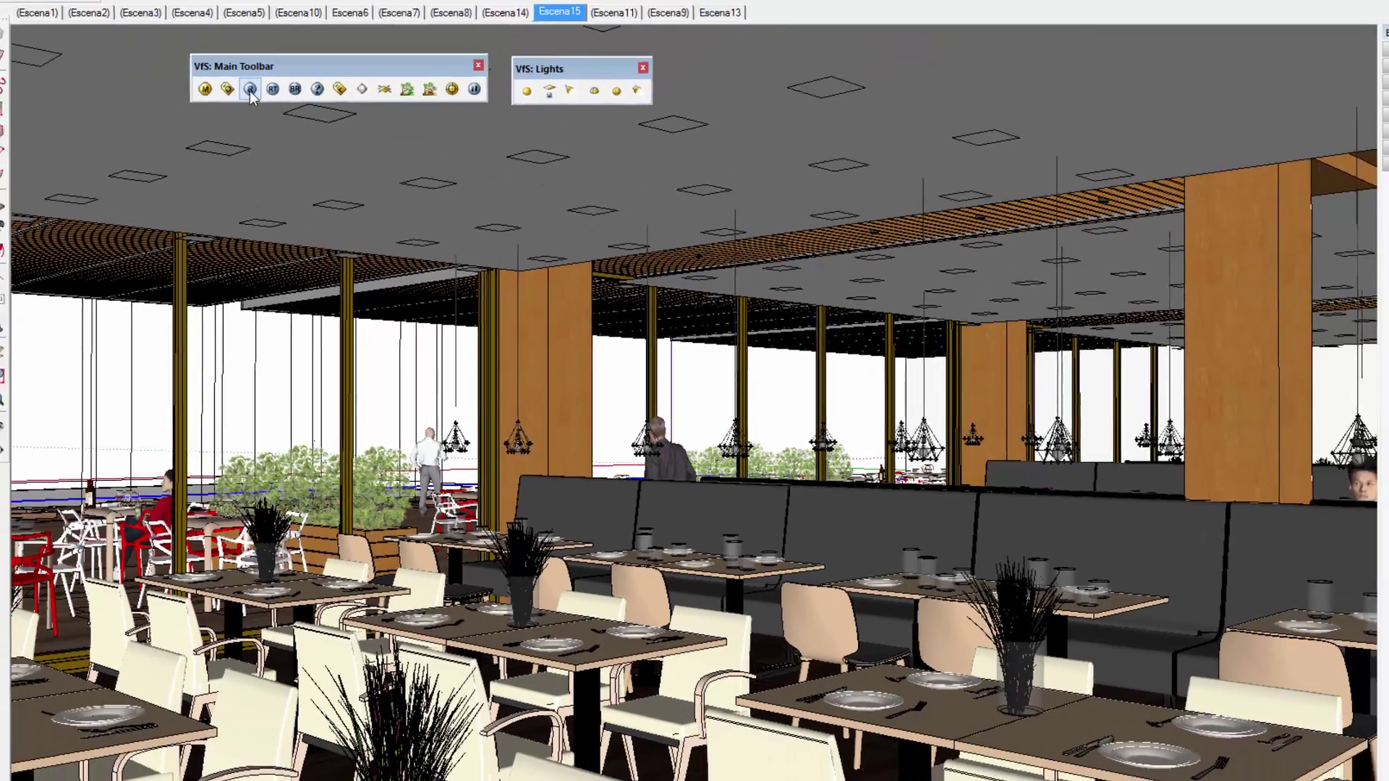
Start the V-Ray render of the restaurant panorama
click(243, 148)
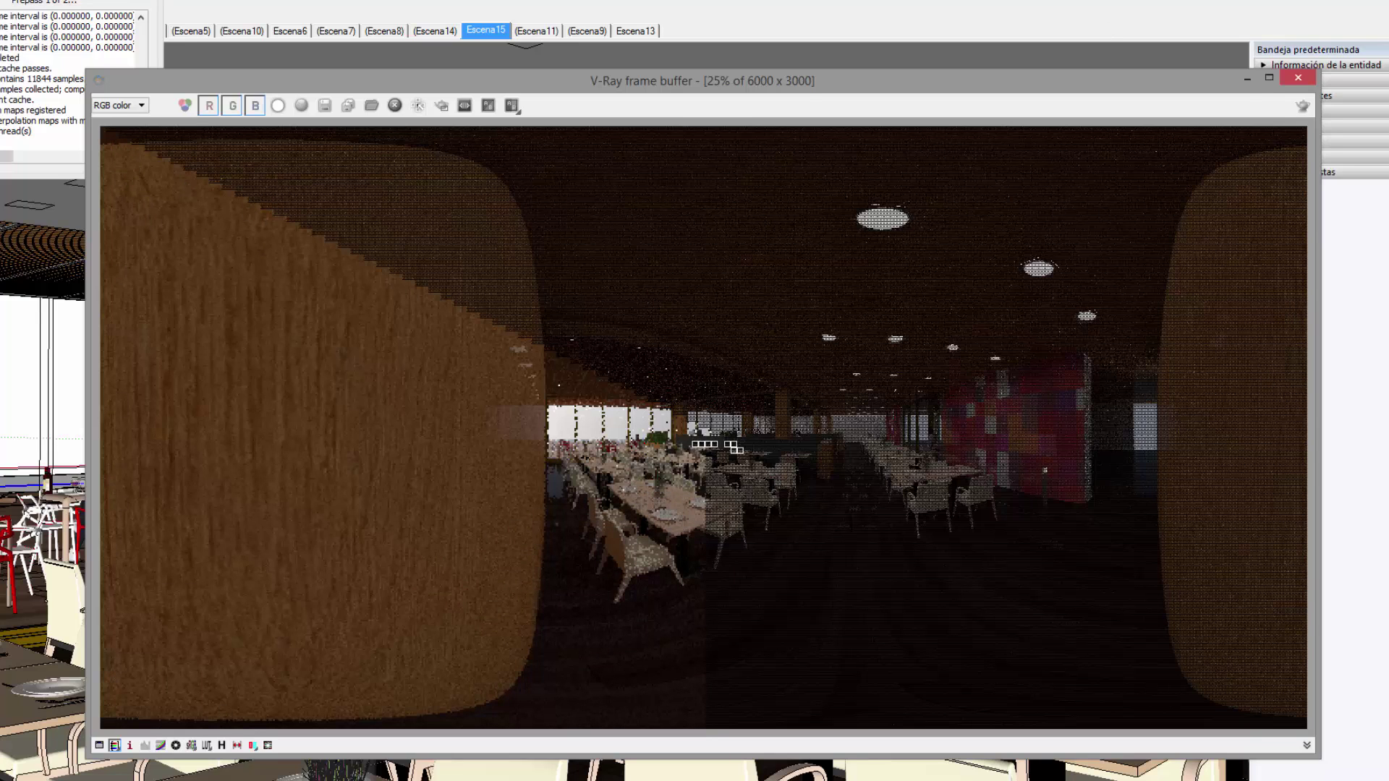
Hide the frame buffer and look around toward the window tables, brown and wood walls
click(1247, 78)
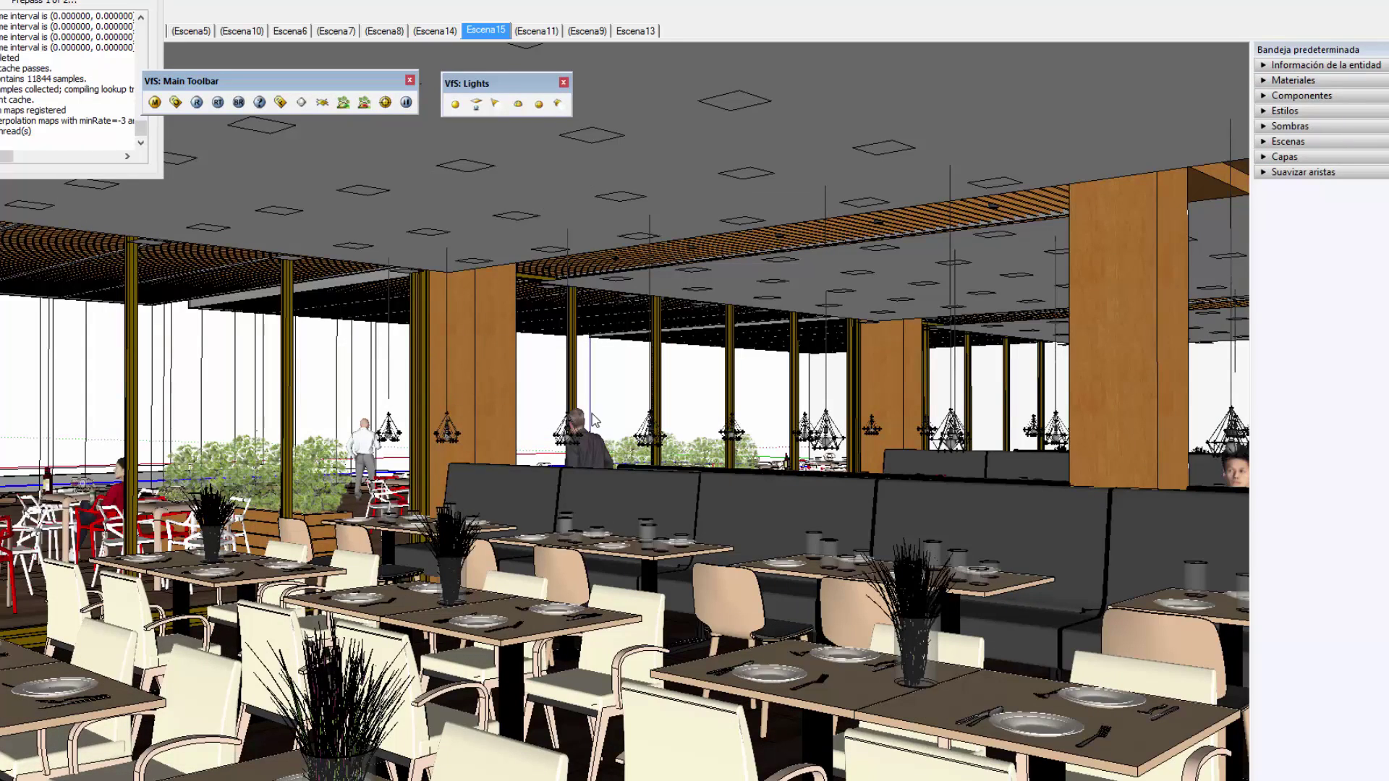
drag(577, 414, 217, 426)
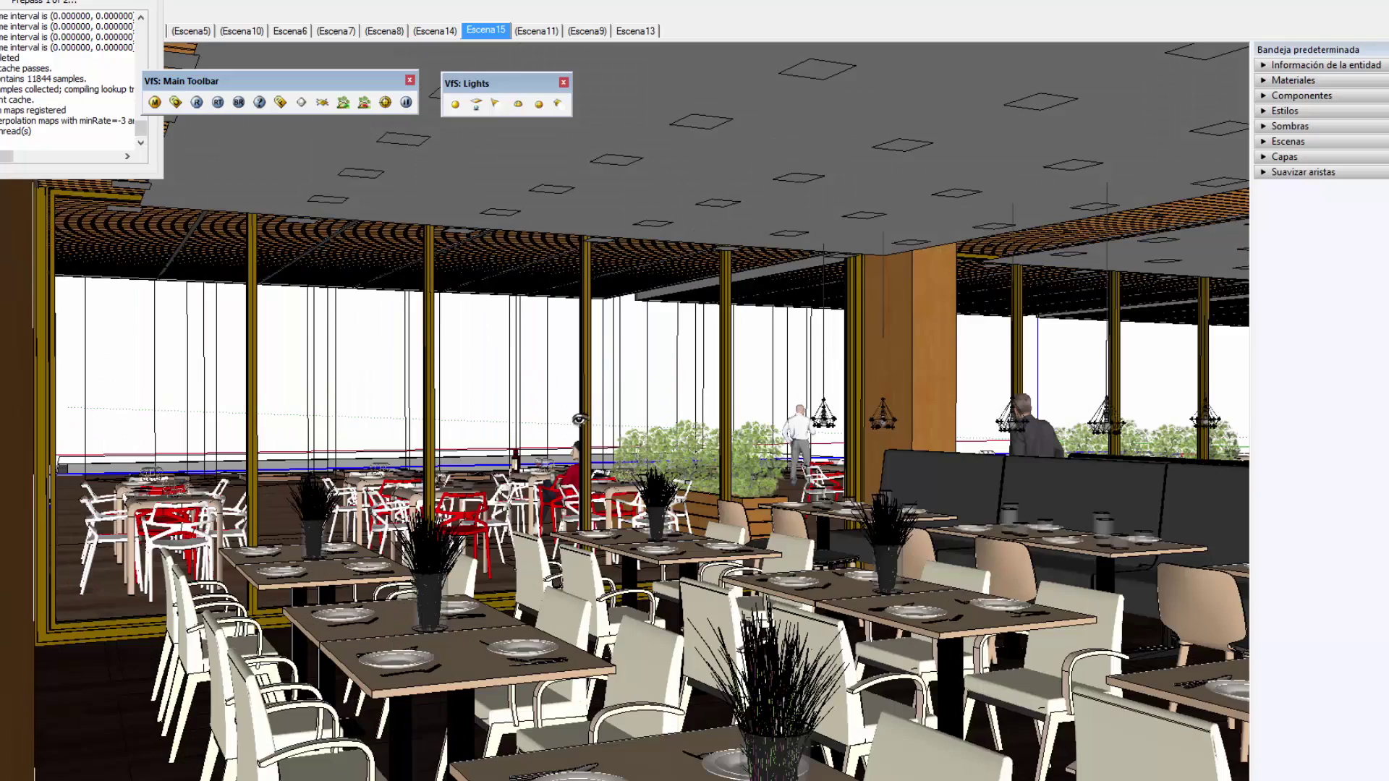
drag(579, 419, 280, 224)
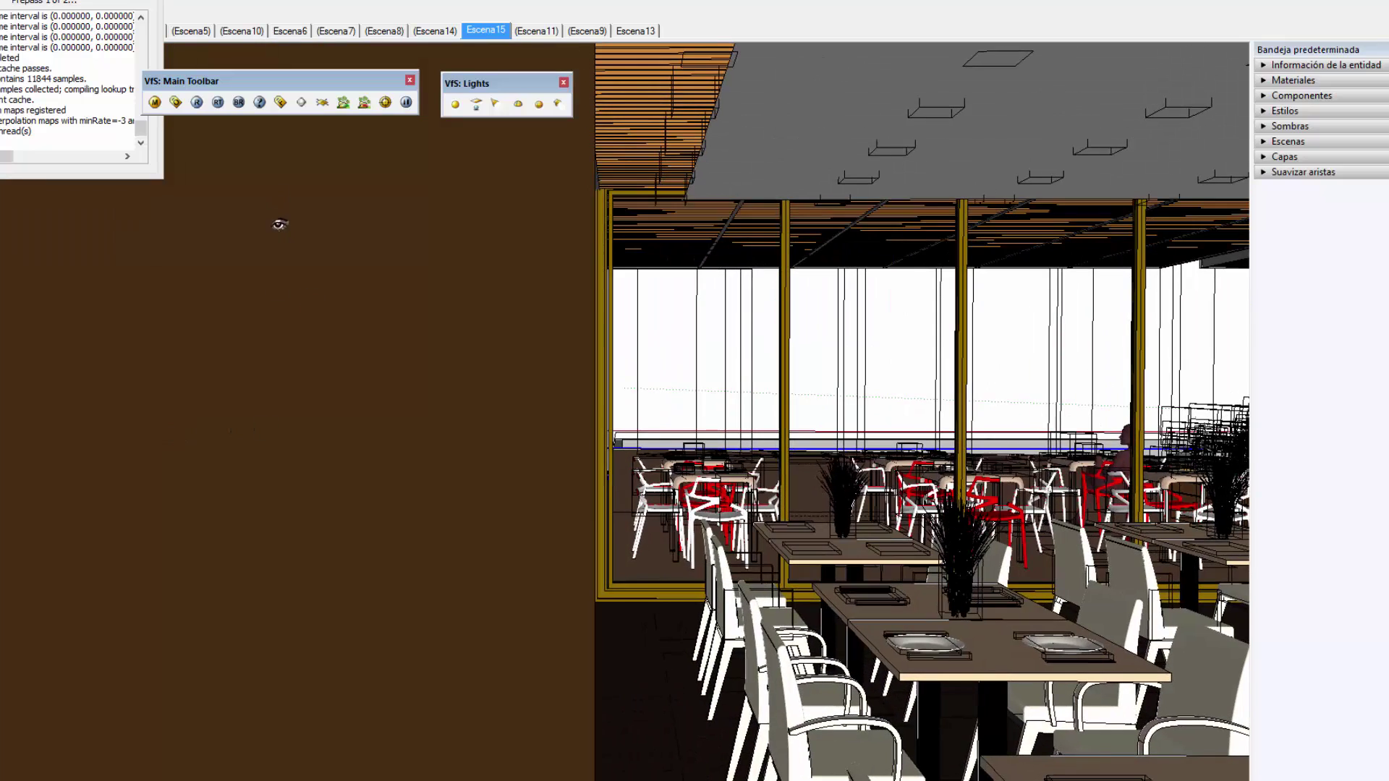
mouse_move(583, 406)
mouse_down()
mouse_move(437, 431)
mouse_move(186, 437)
mouse_up()
drag(747, 431, 115, 435)
drag(851, 404, 436, 400)
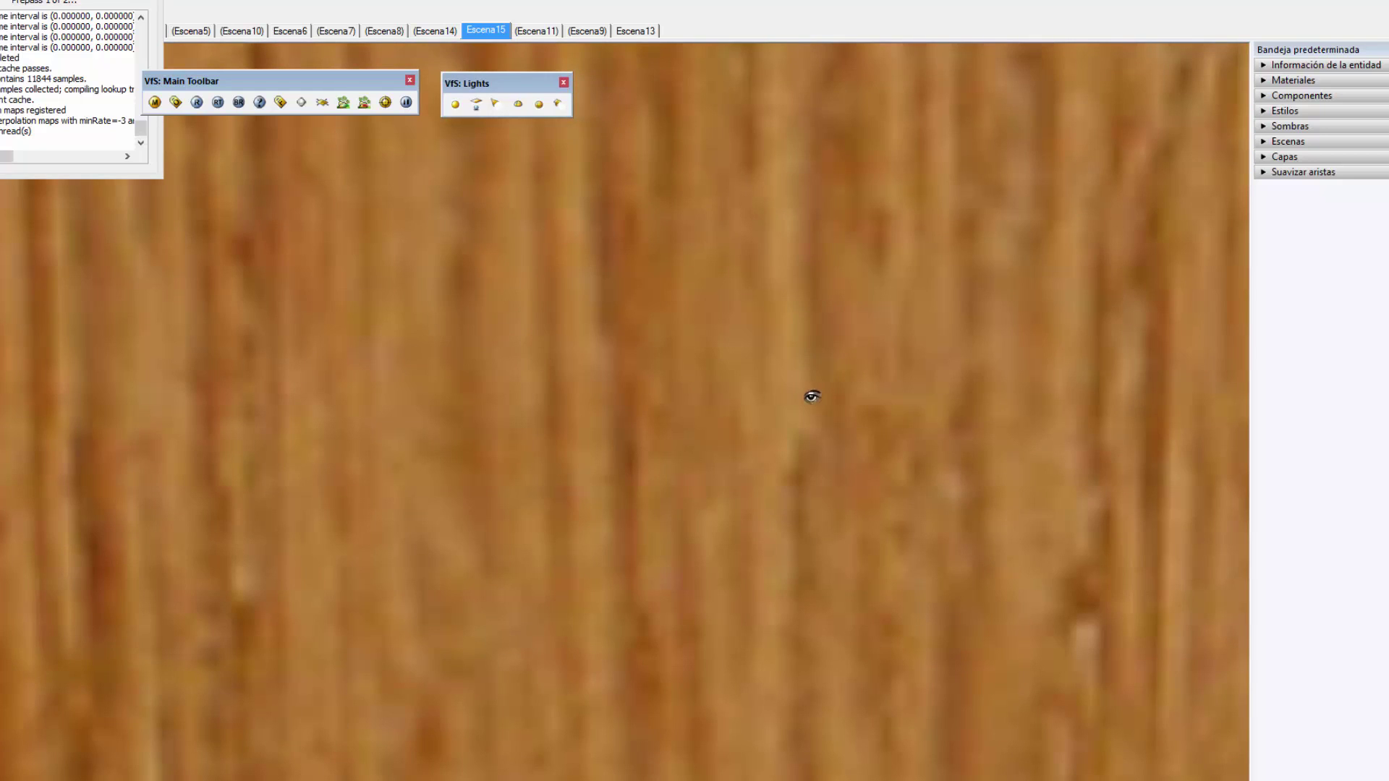
drag(809, 394, 28, 440)
Survey the dining room, booths, pink wall and windows, then bring back the render window
drag(588, 421, 209, 435)
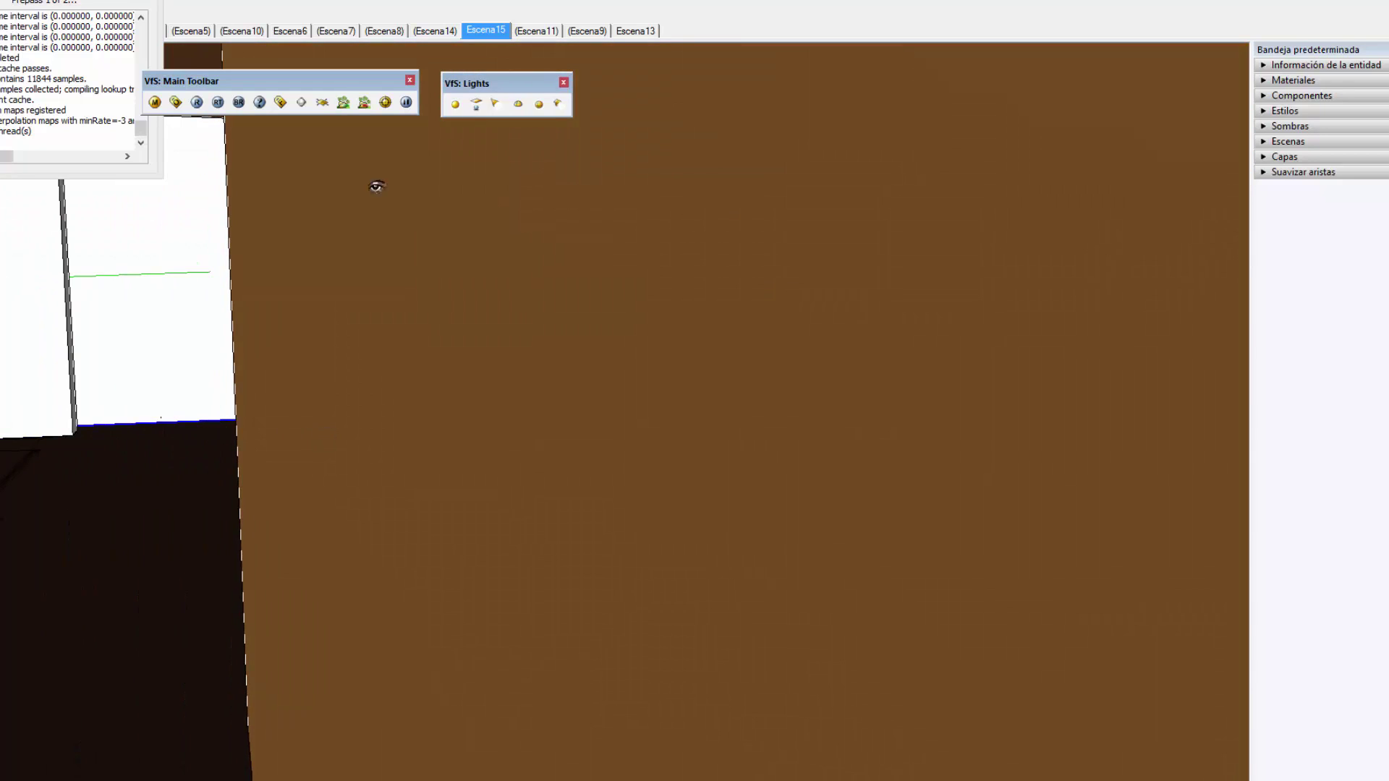
drag(802, 382, 15, 388)
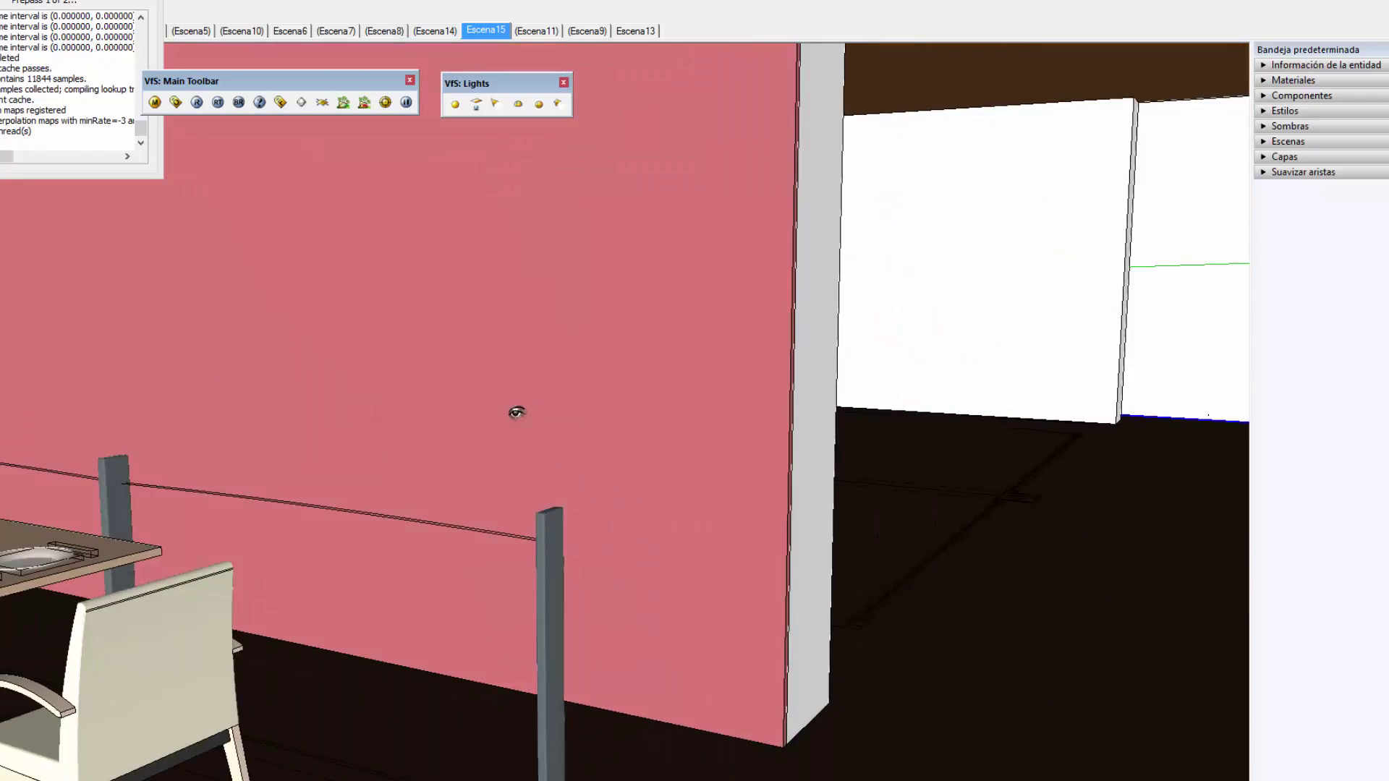
drag(514, 407, 293, 391)
drag(397, 374, 355, 412)
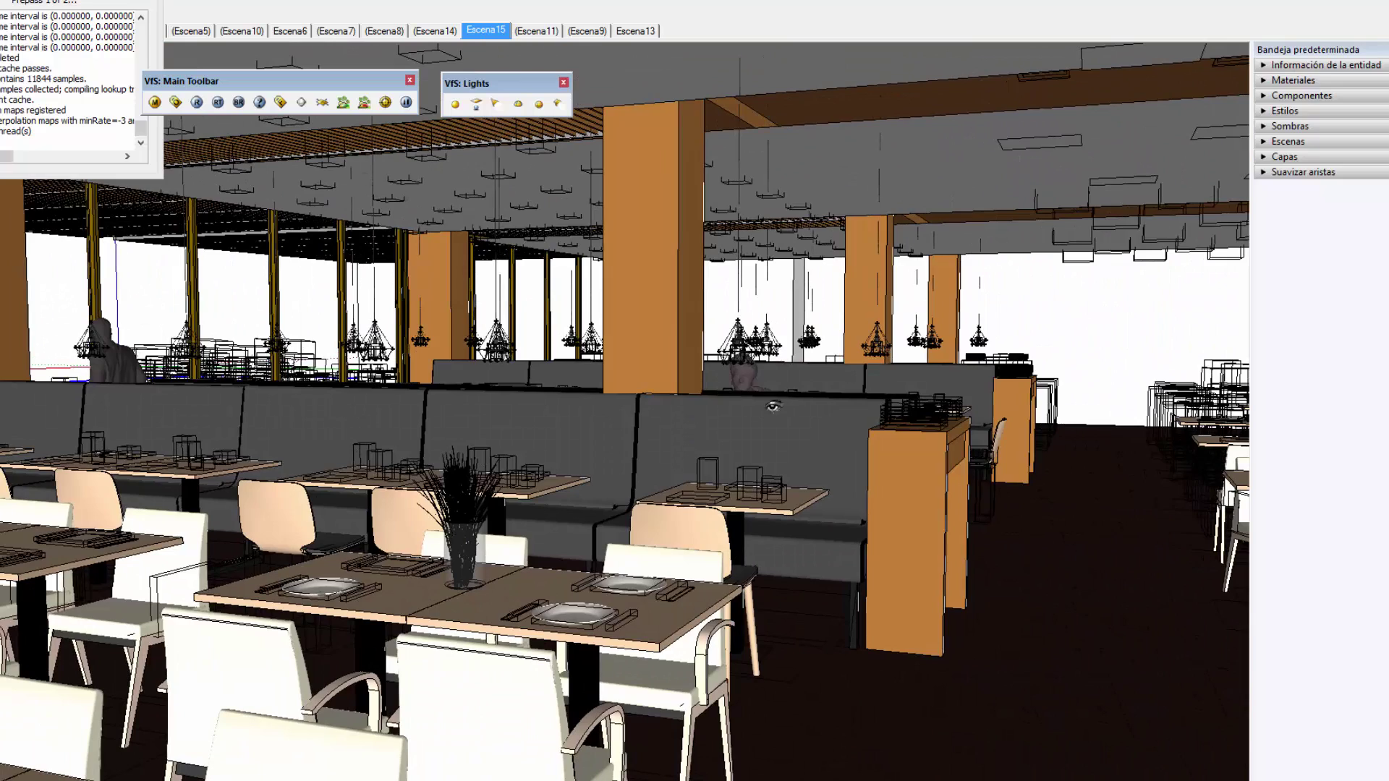
mouse_move(455, 212)
mouse_down()
mouse_move(915, 417)
mouse_move(1001, 405)
mouse_up()
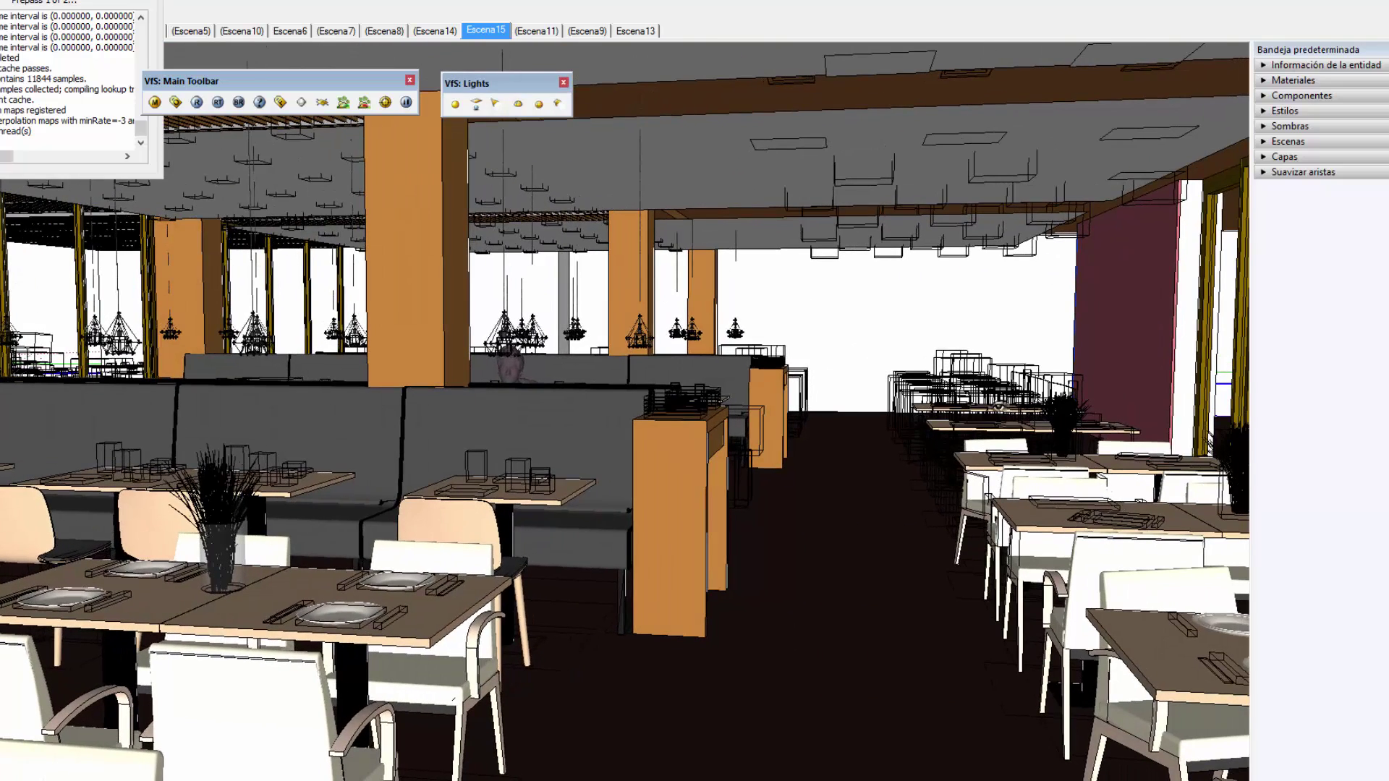
drag(1037, 504, 1035, 245)
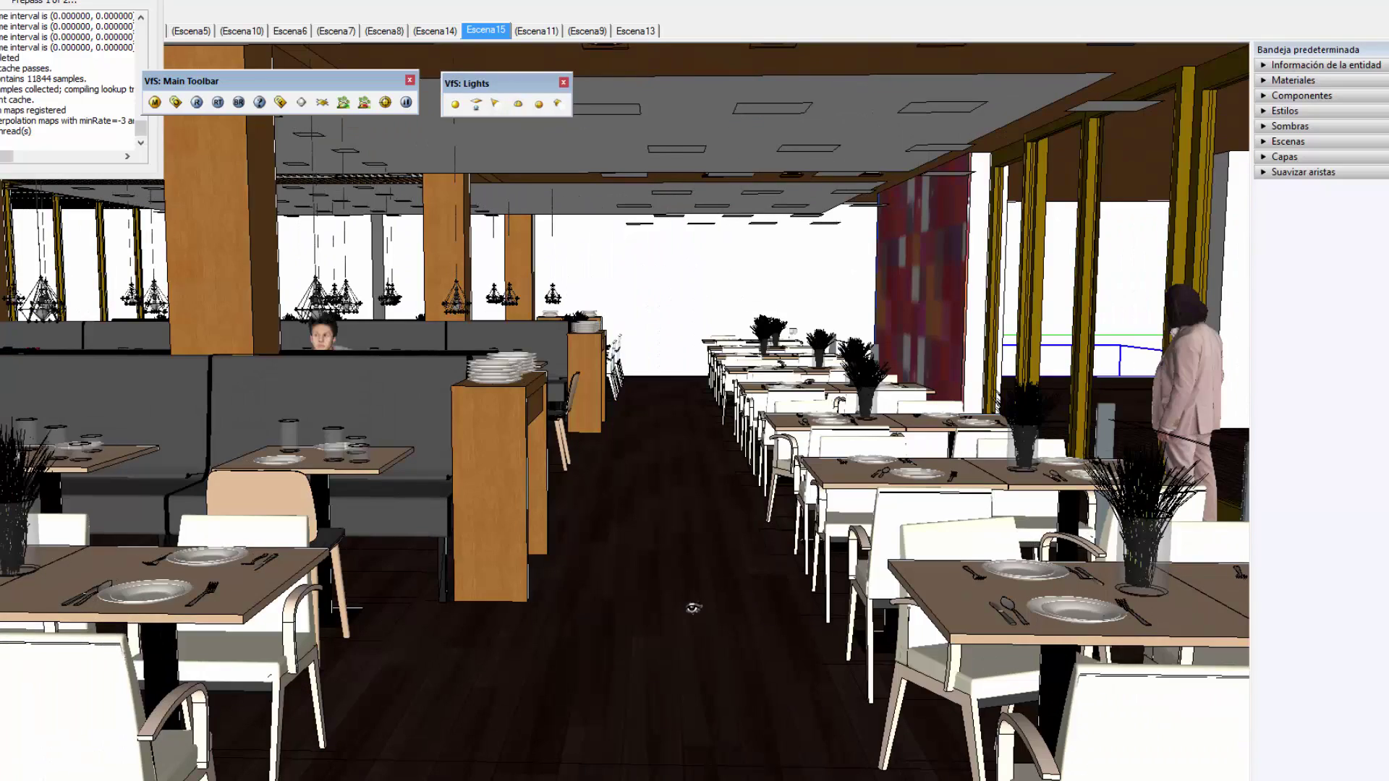
drag(596, 426, 29, 369)
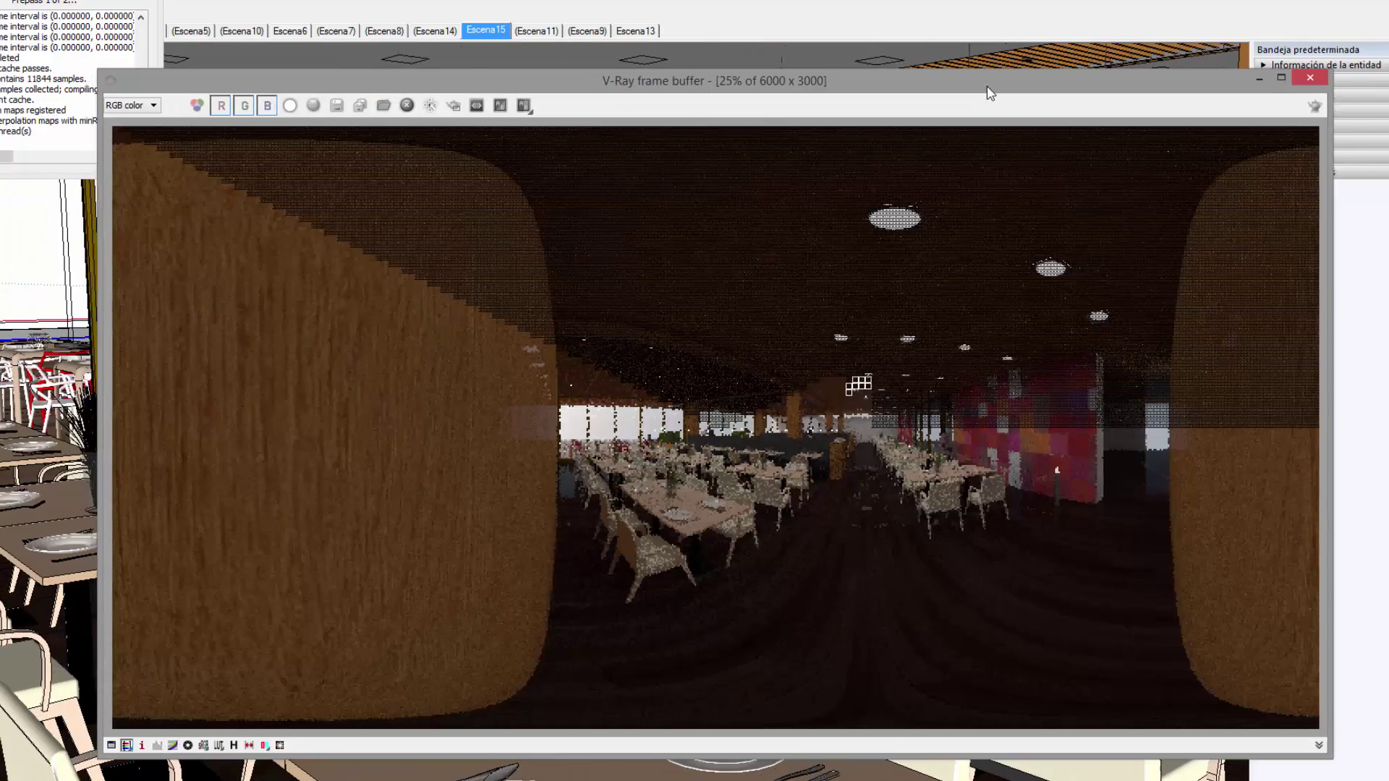
mouse_move(969, 101)
mouse_down()
mouse_move(924, 102)
mouse_move(952, 141)
mouse_move(915, 133)
mouse_up()
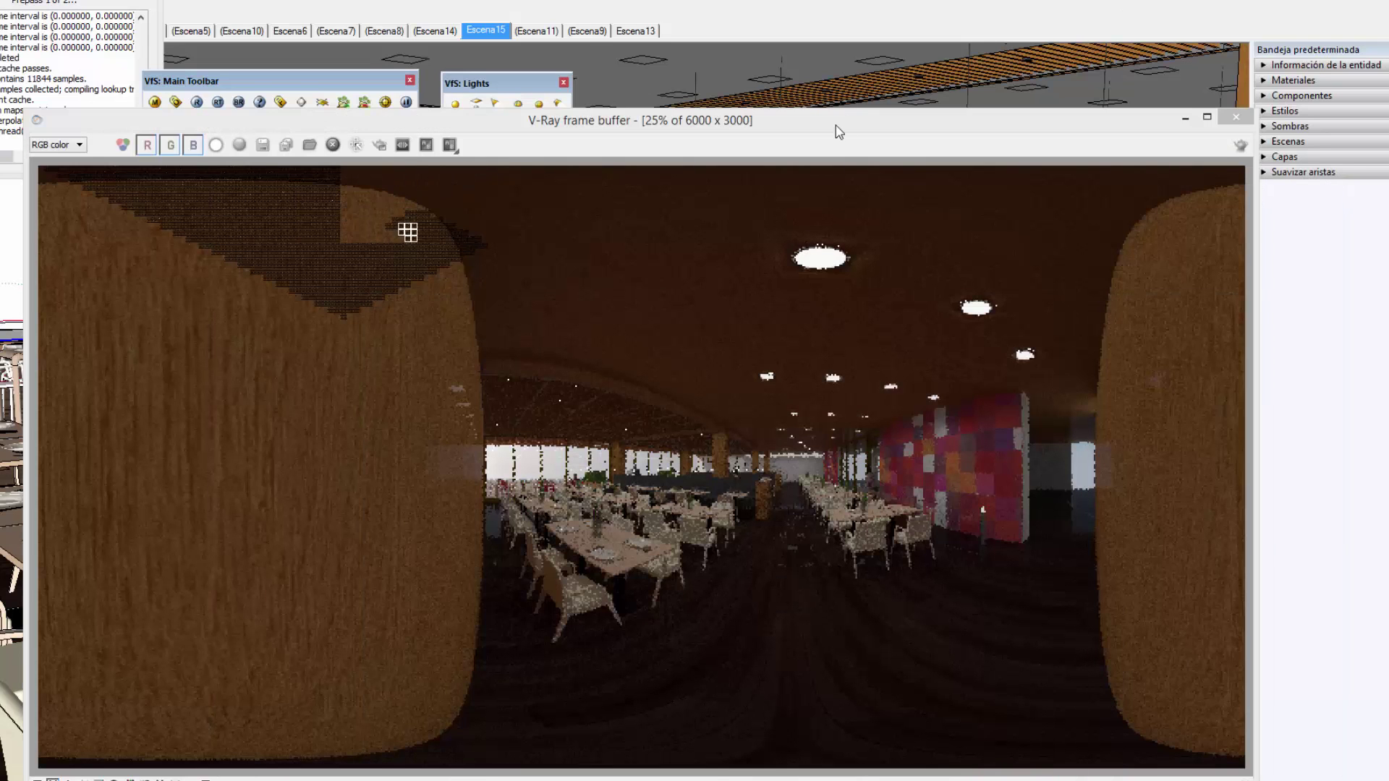
Position the frame buffer and place the progress window over it, showing prepass 2 of 2
mouse_move(836, 124)
mouse_down()
mouse_move(836, 90)
mouse_move(831, 102)
mouse_up()
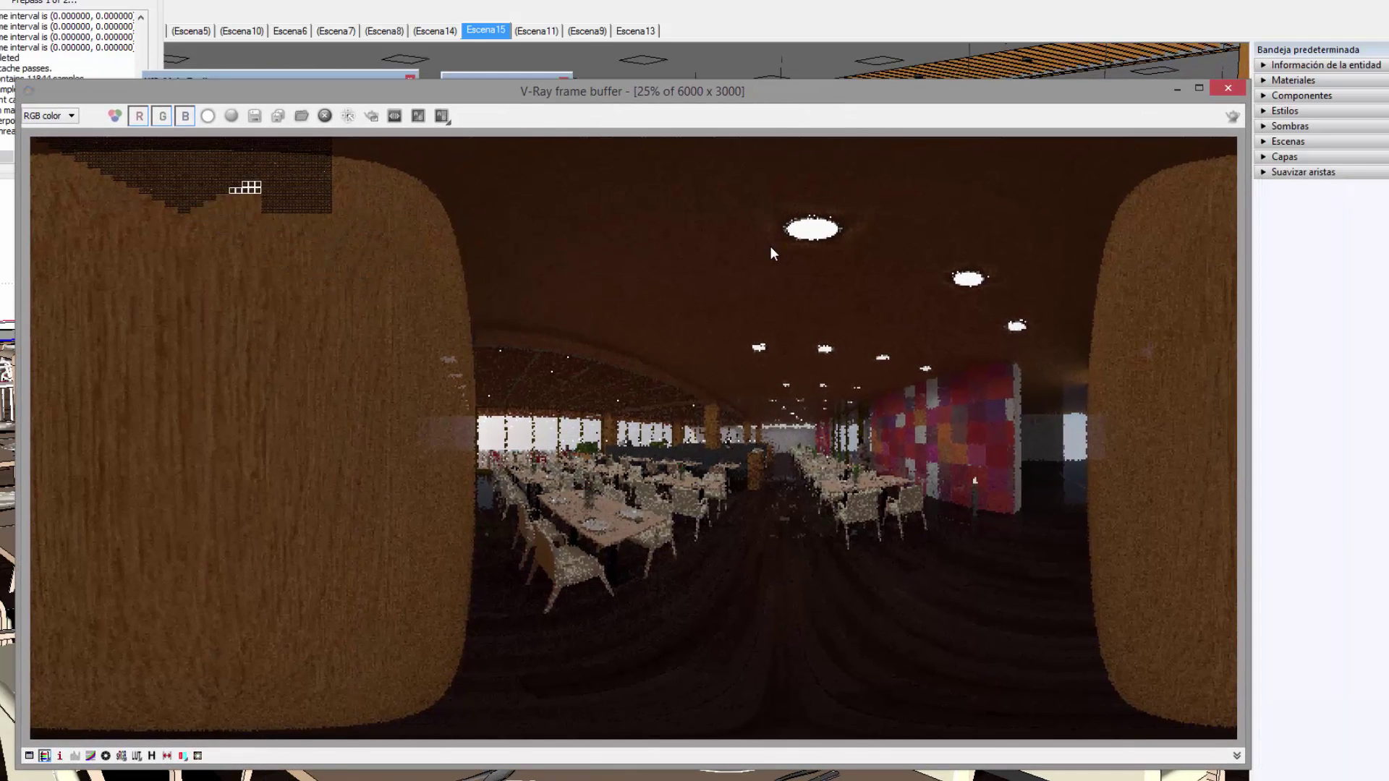
mouse_move(661, 86)
mouse_down()
mouse_move(654, 150)
mouse_move(667, 127)
mouse_up()
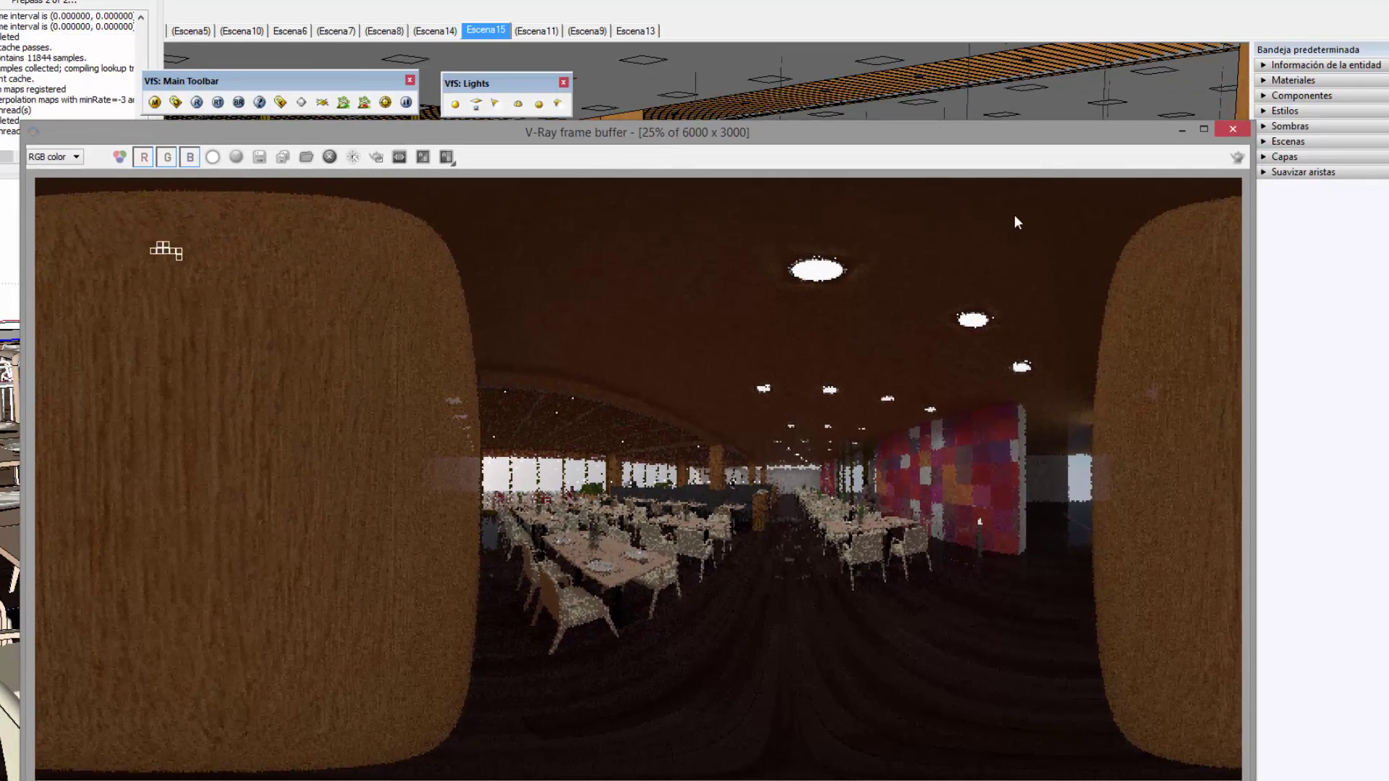
mouse_move(42, 8)
mouse_down()
mouse_move(83, 137)
mouse_move(173, 260)
mouse_up()
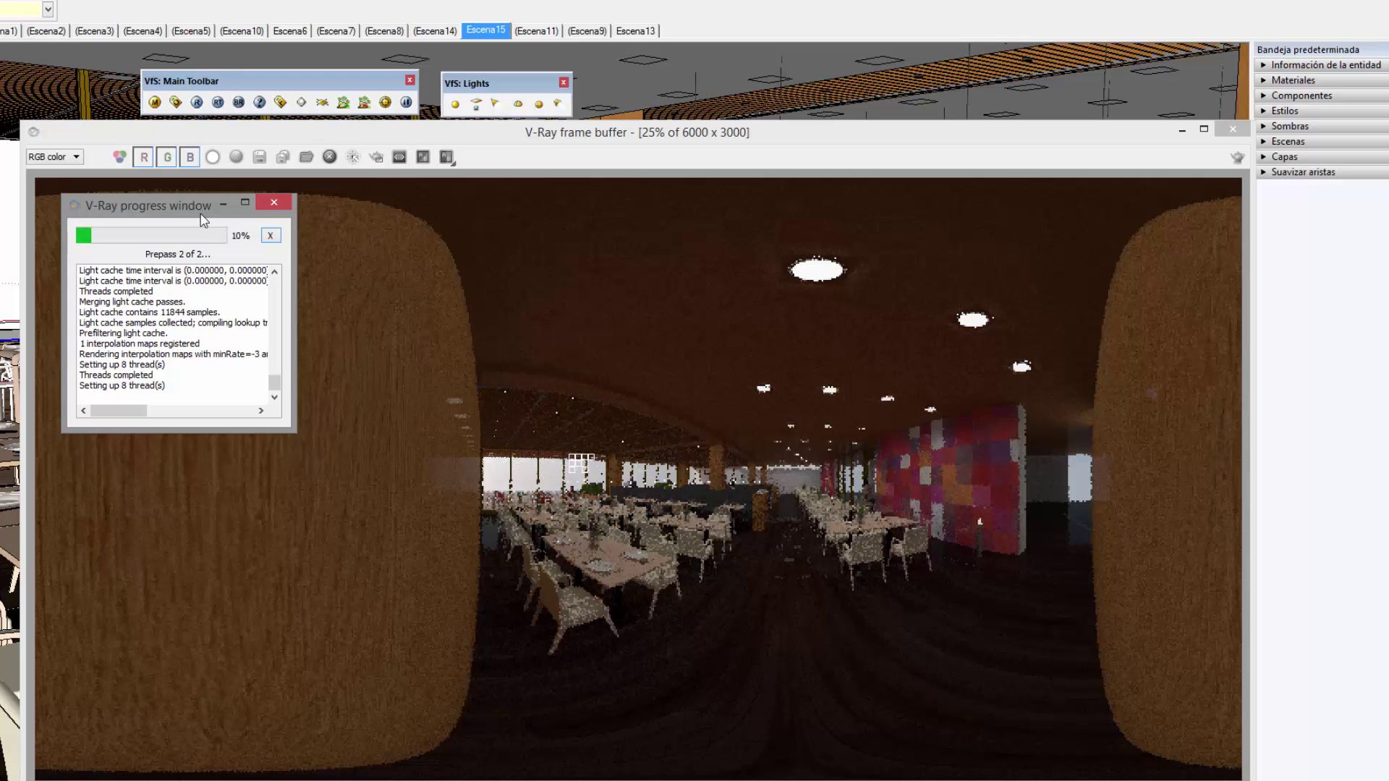
Nudge the V-Ray progress window aside while the render runs
drag(190, 212, 208, 216)
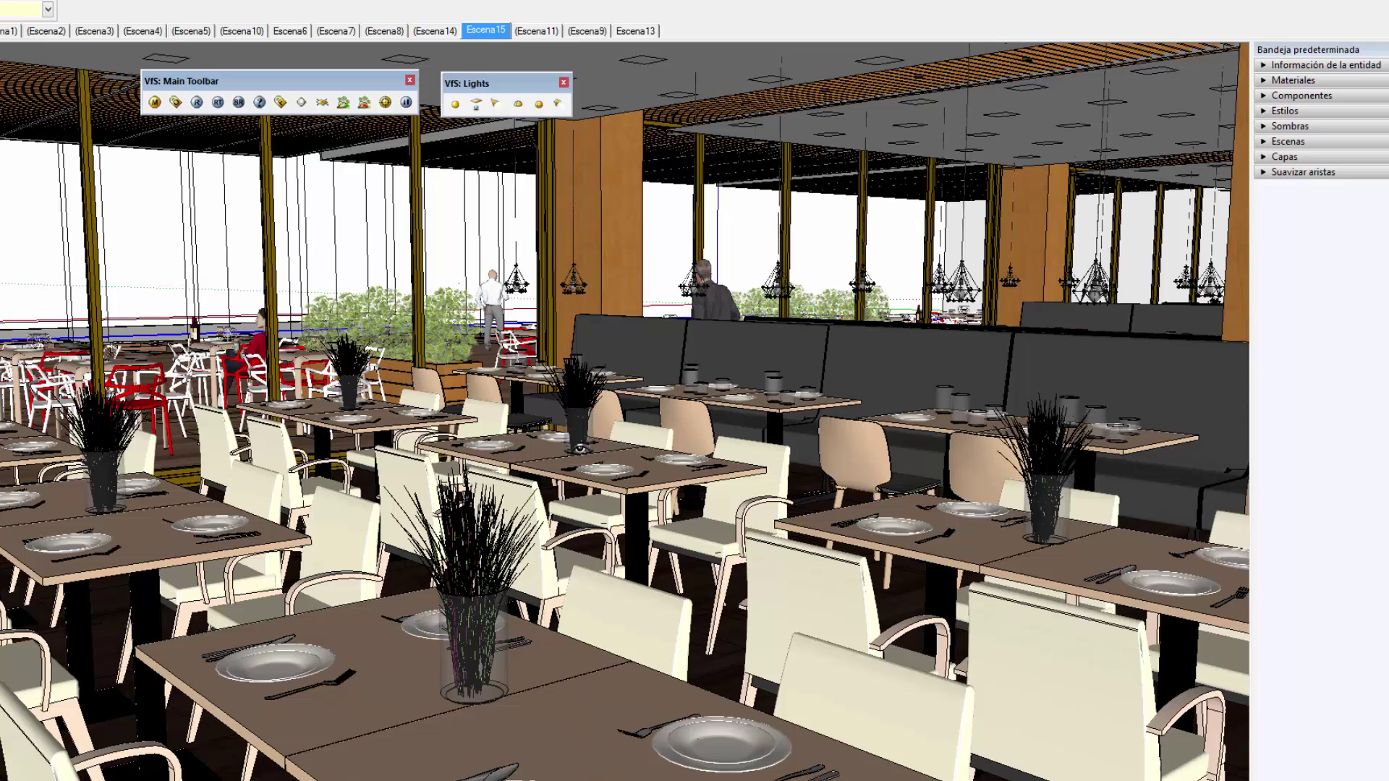
Reopen V-Ray options, recheck the 6000 × 3000 output, then expand the Camera settings
click(176, 102)
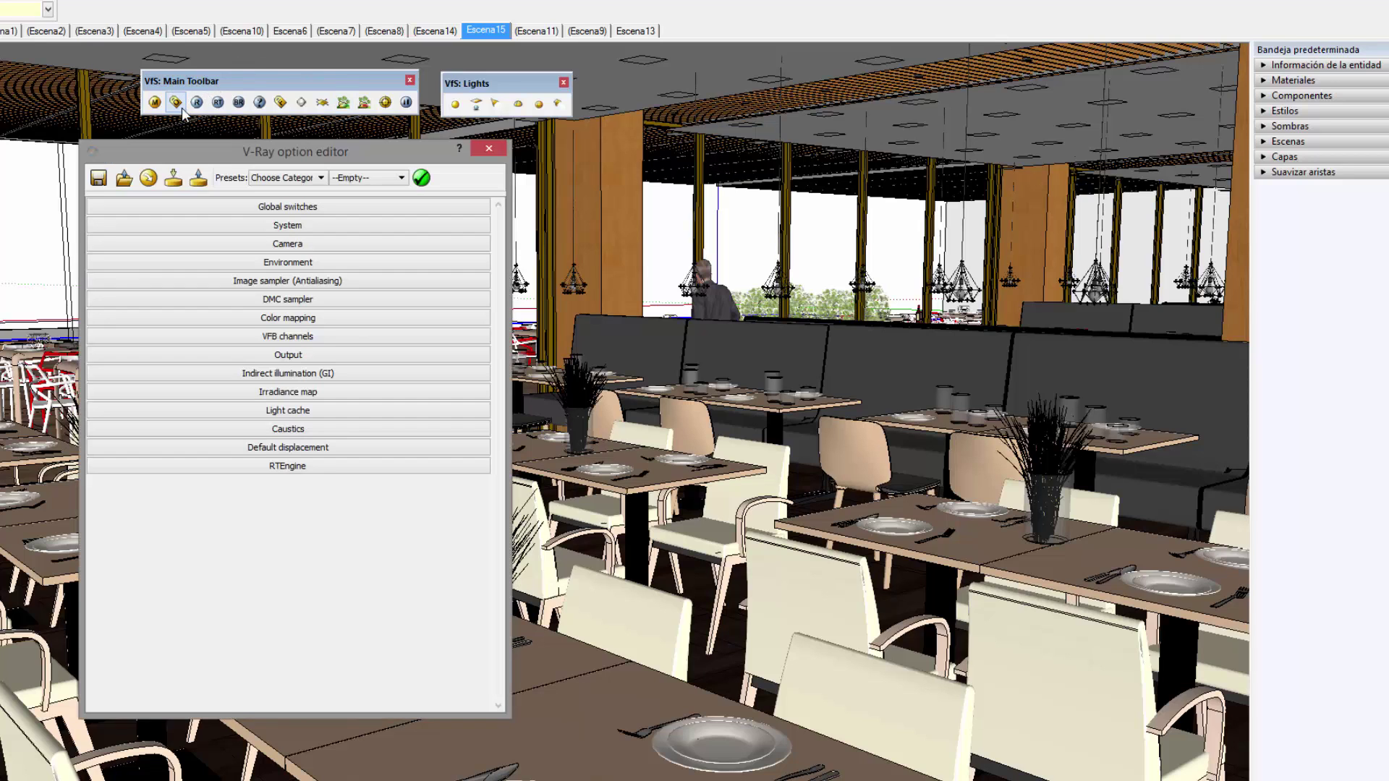
click(289, 354)
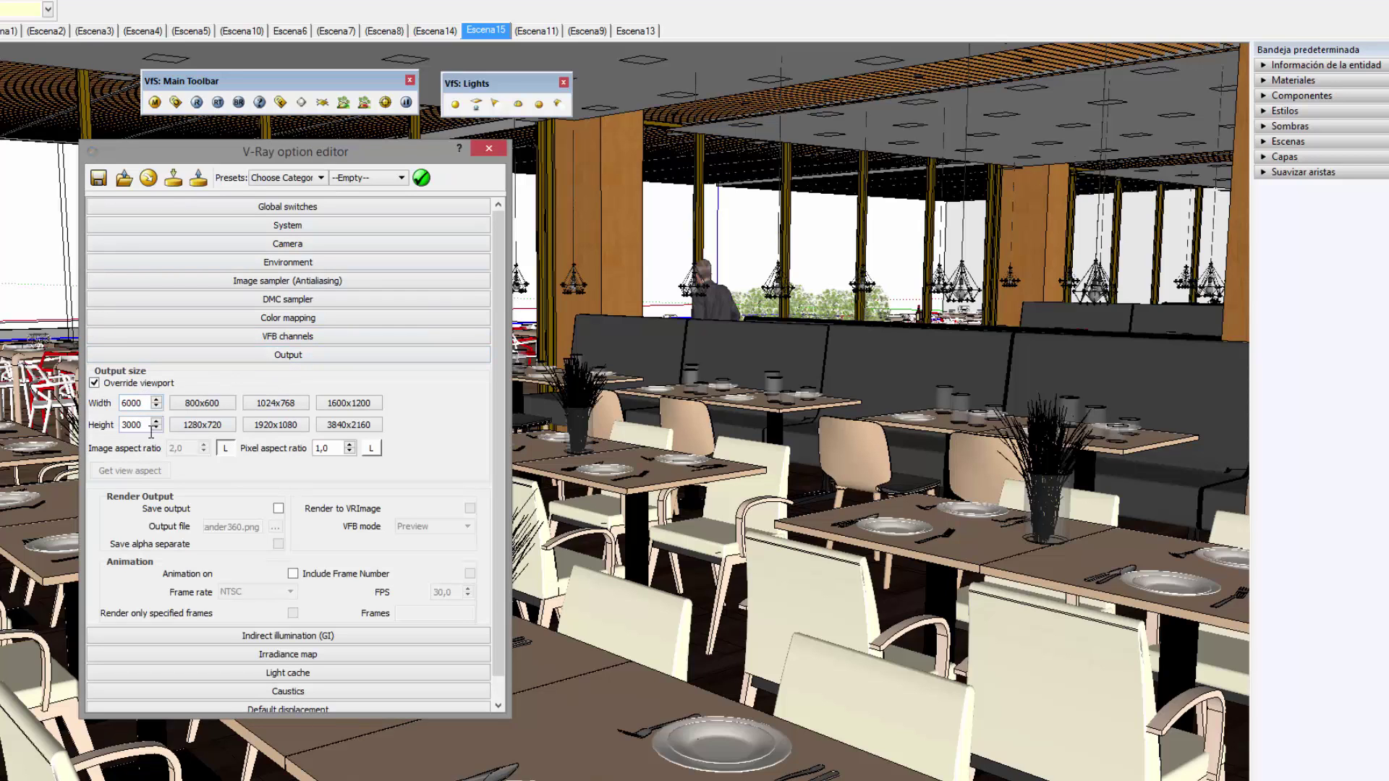
click(283, 356)
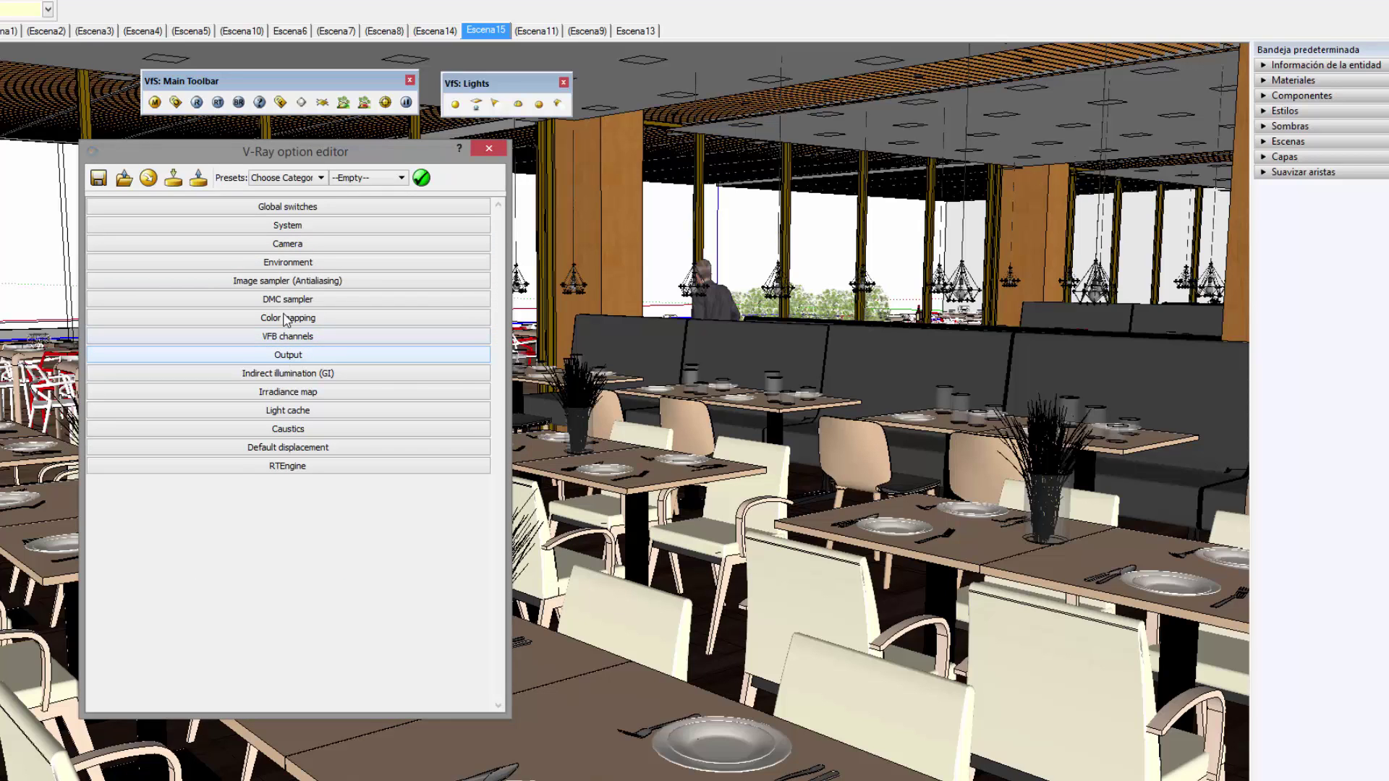
click(289, 246)
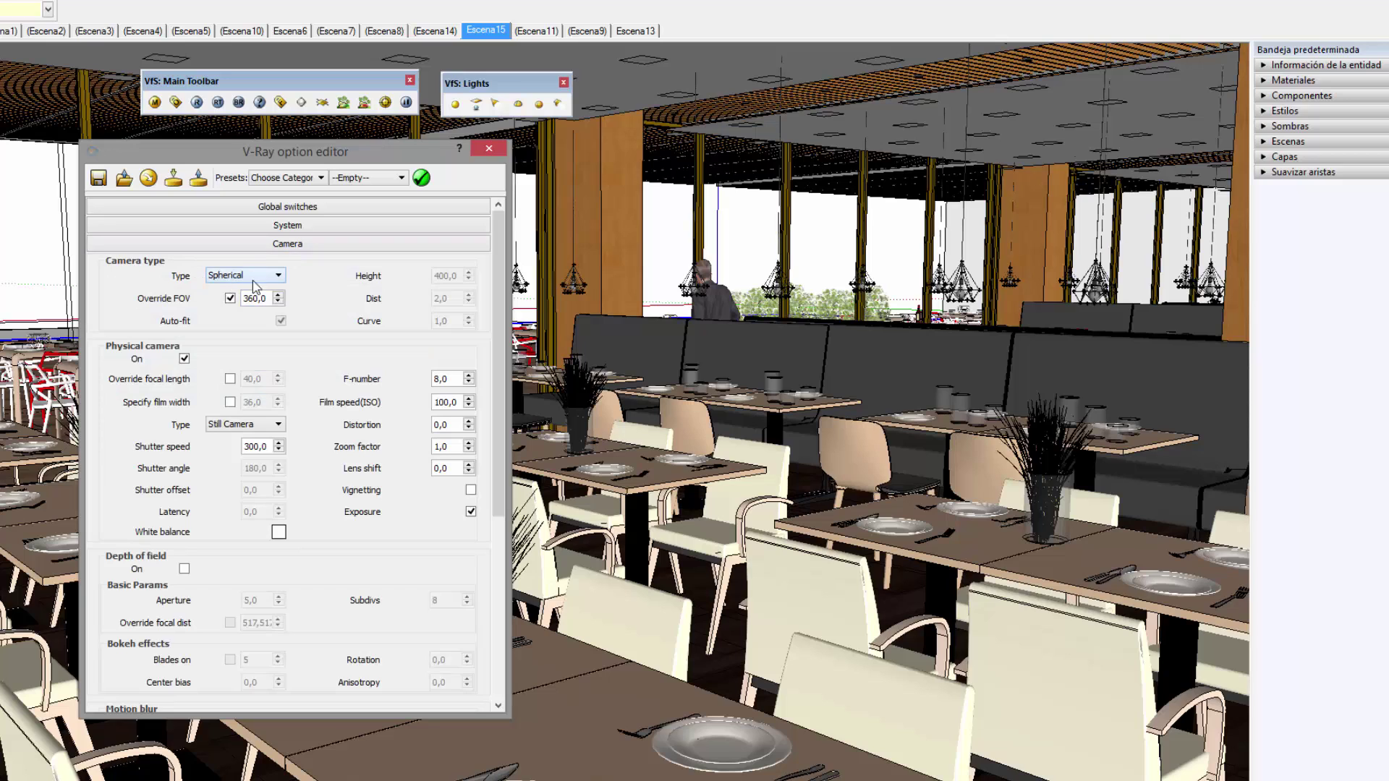